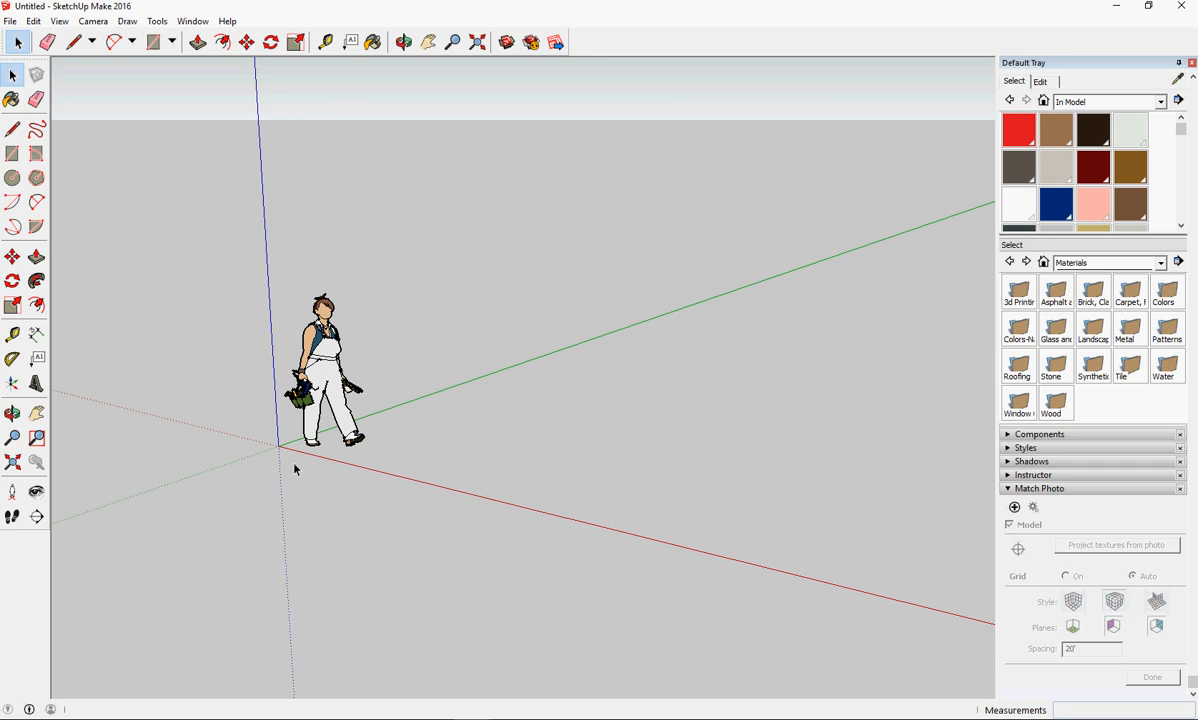
- Import the JPEG image TAVERN.jpg as a new matched photo
middle_click_drag(305, 484, 363, 505)
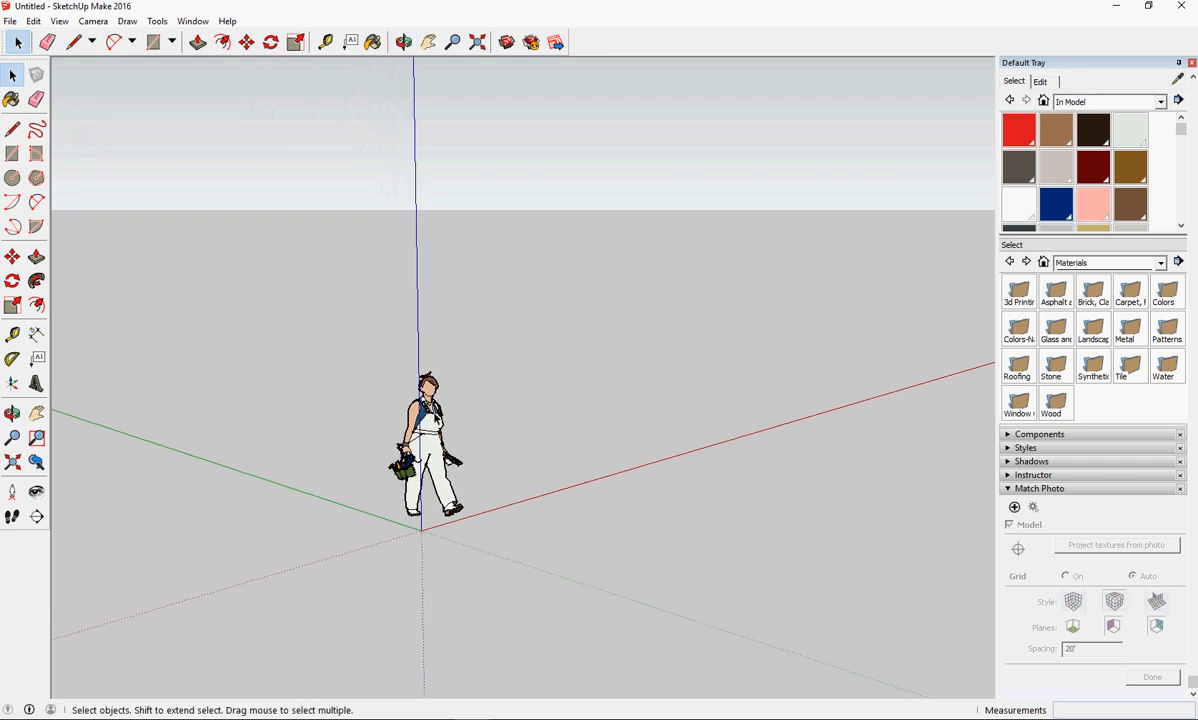
left_click(10, 21)
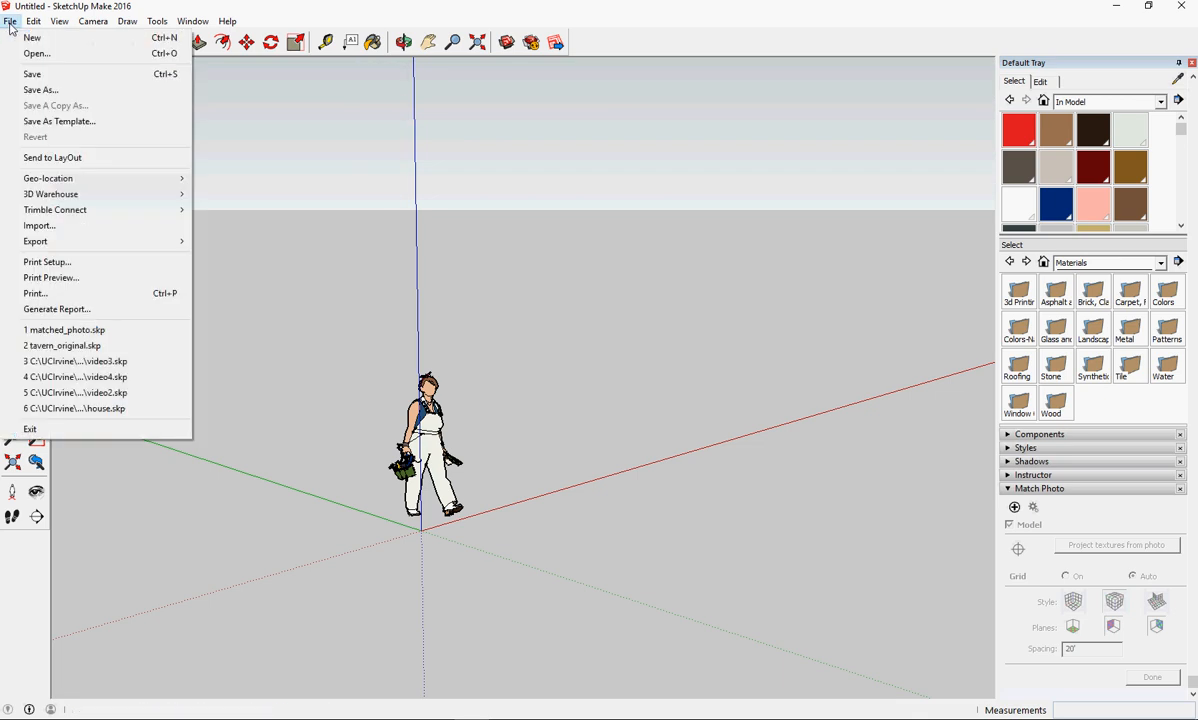
left_click(45, 225)
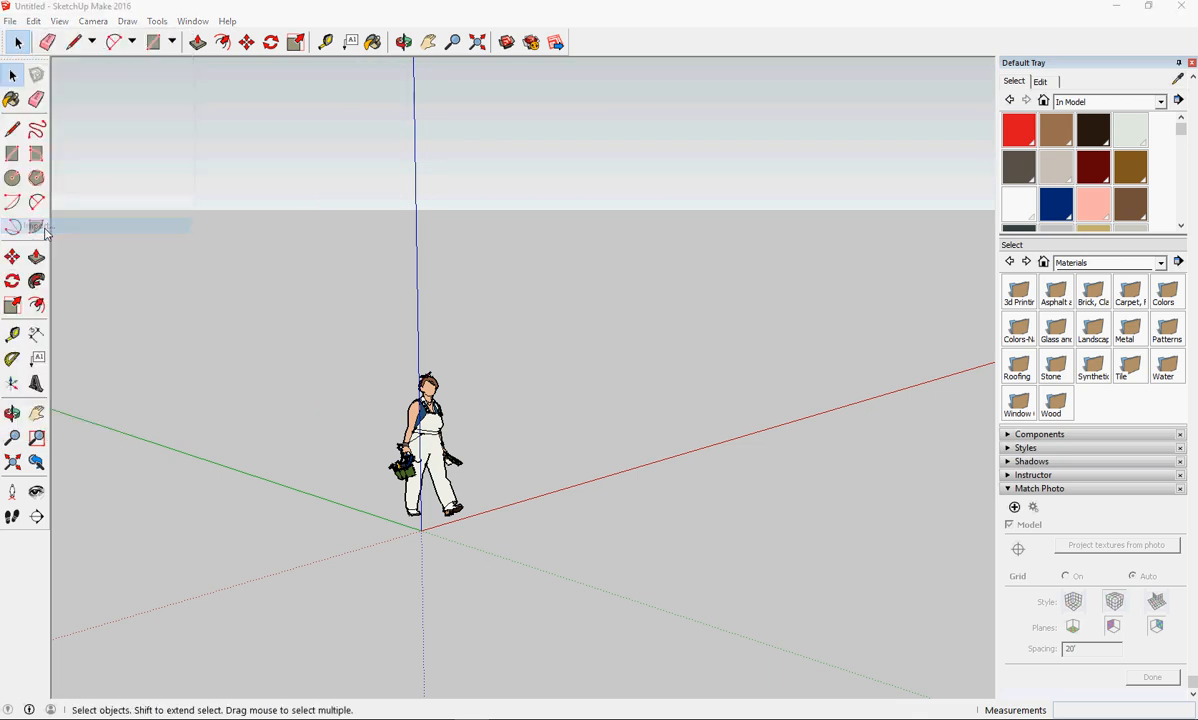
left_click(443, 158)
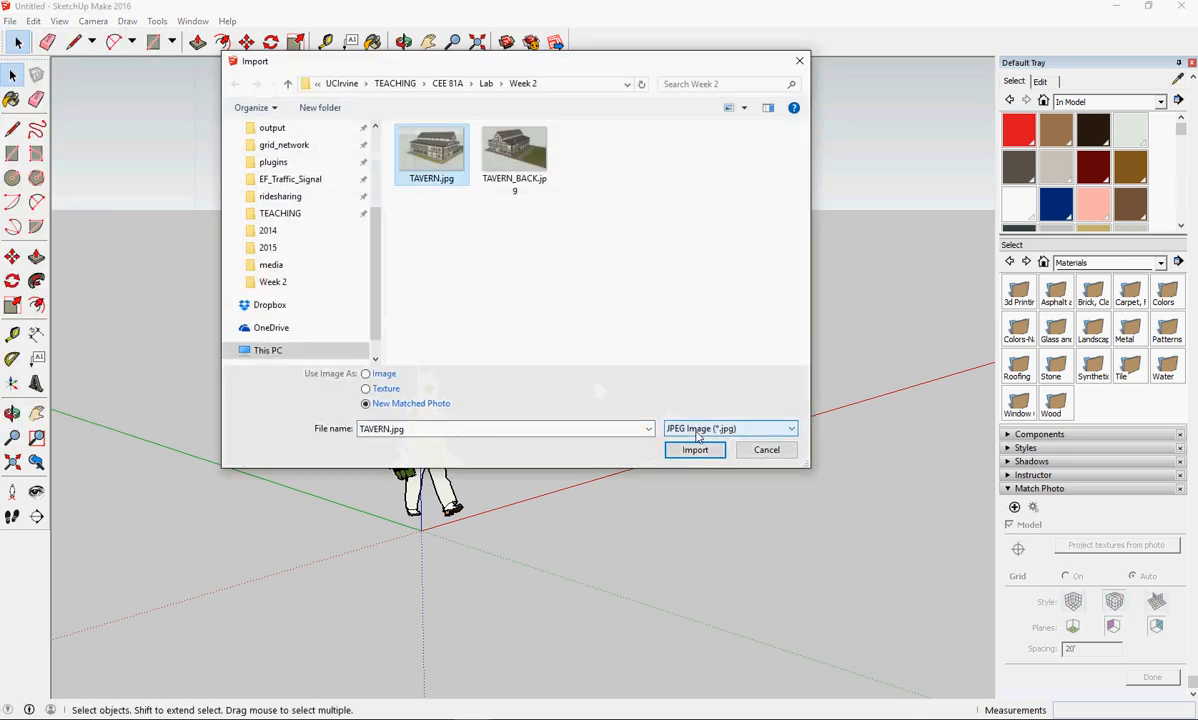
left_click(702, 428)
left_click(712, 527)
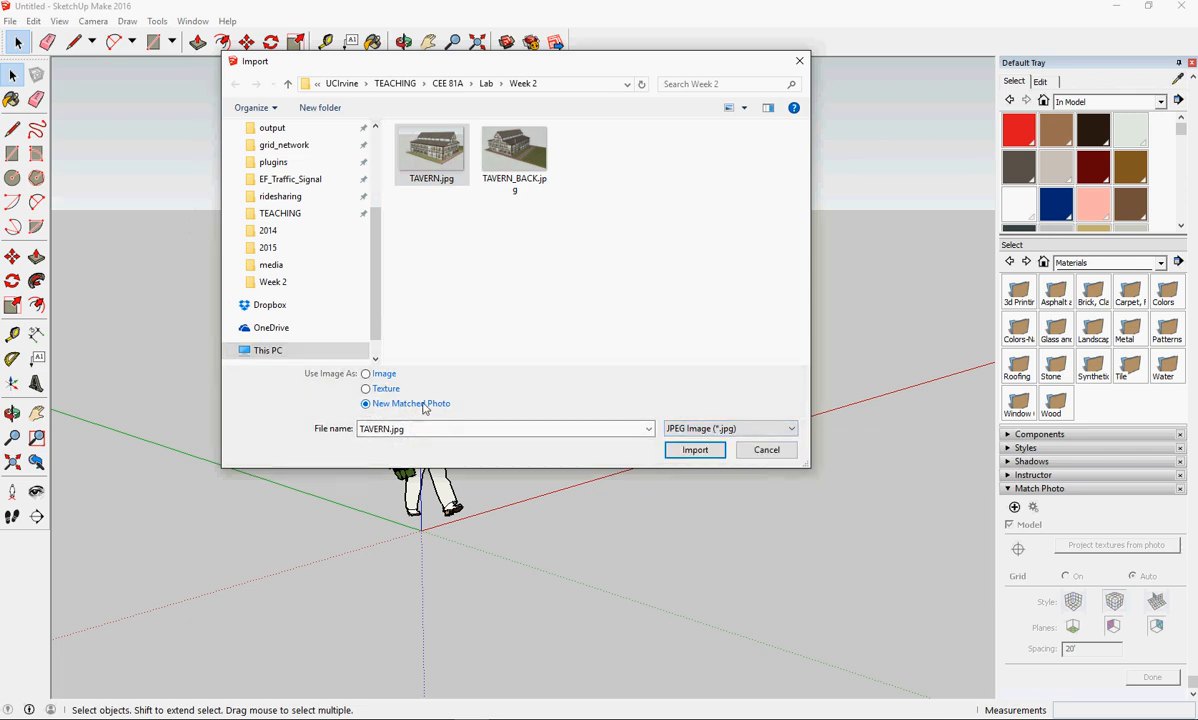
left_click(692, 450)
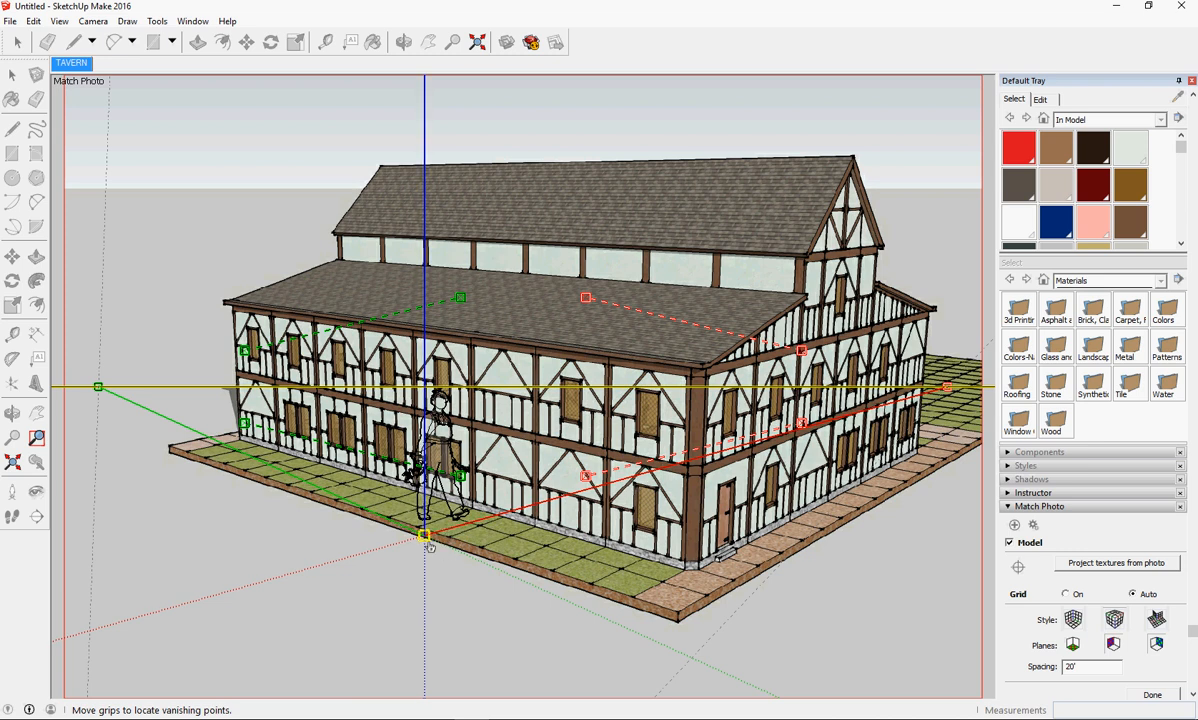
- Shift the axis origin toward the tavern's front and align both red vanishing-point bars with the door-side wall's base and eave beam
left_click_drag(426, 543, 528, 609)
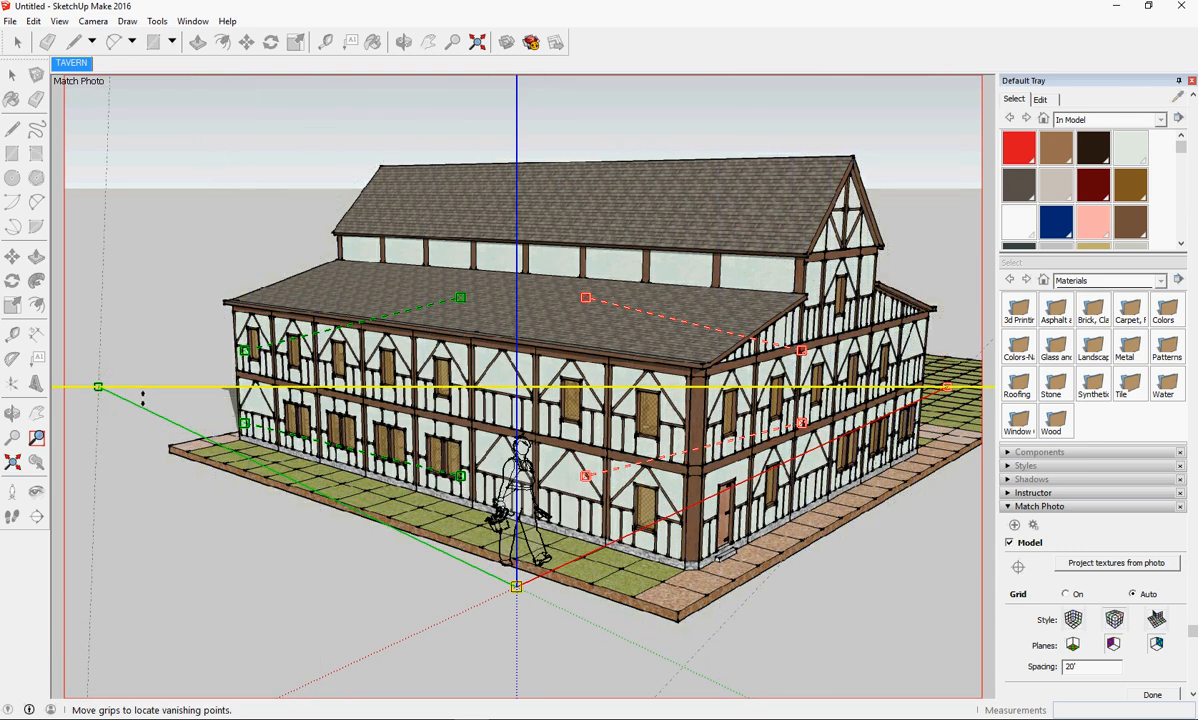
left_click_drag(135, 398, 158, 387)
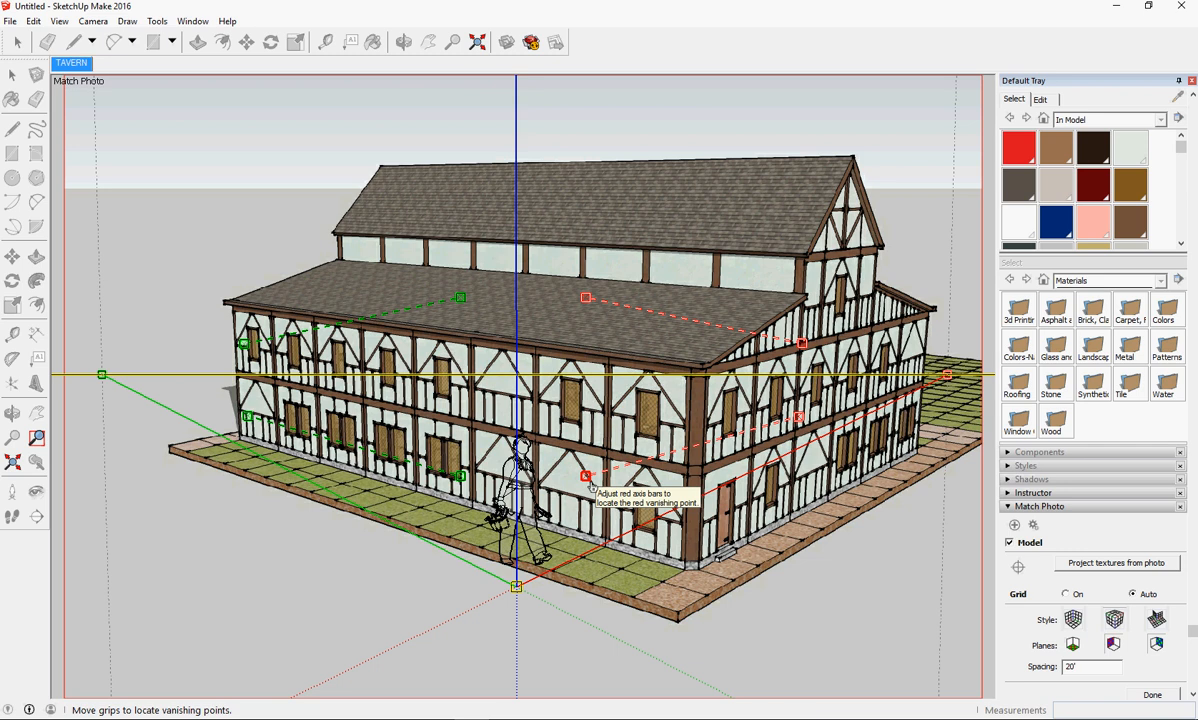
left_click_drag(591, 487, 706, 582)
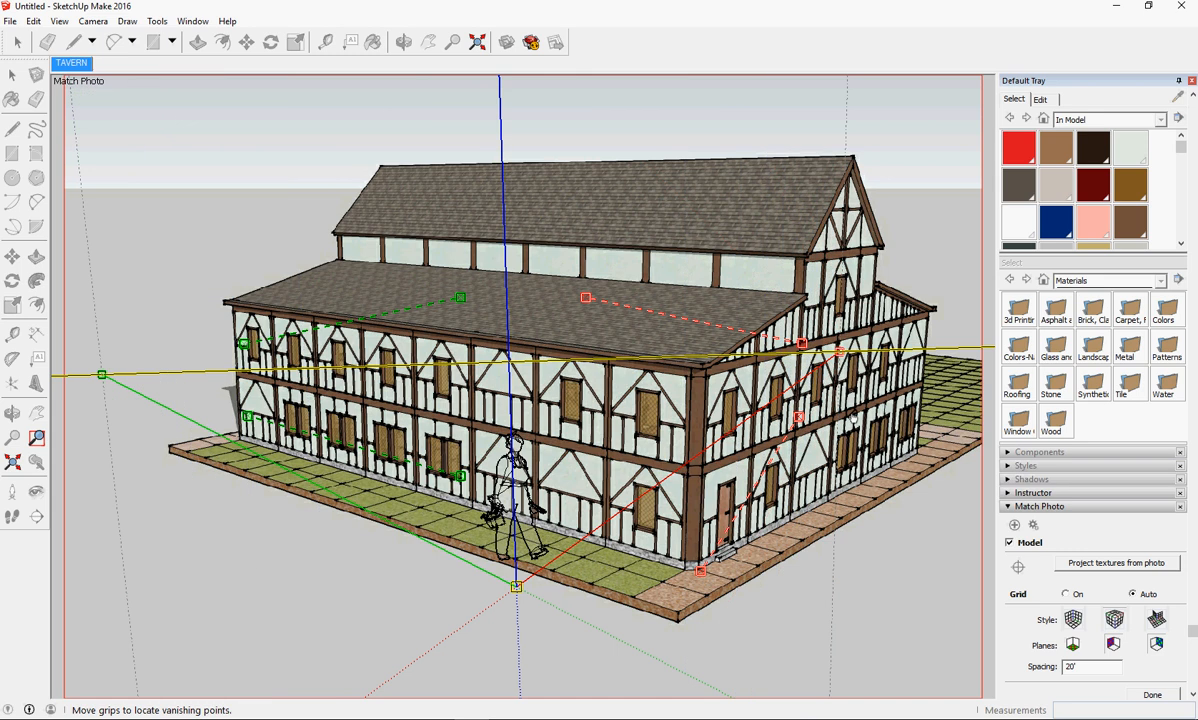
left_click_drag(806, 427, 926, 463)
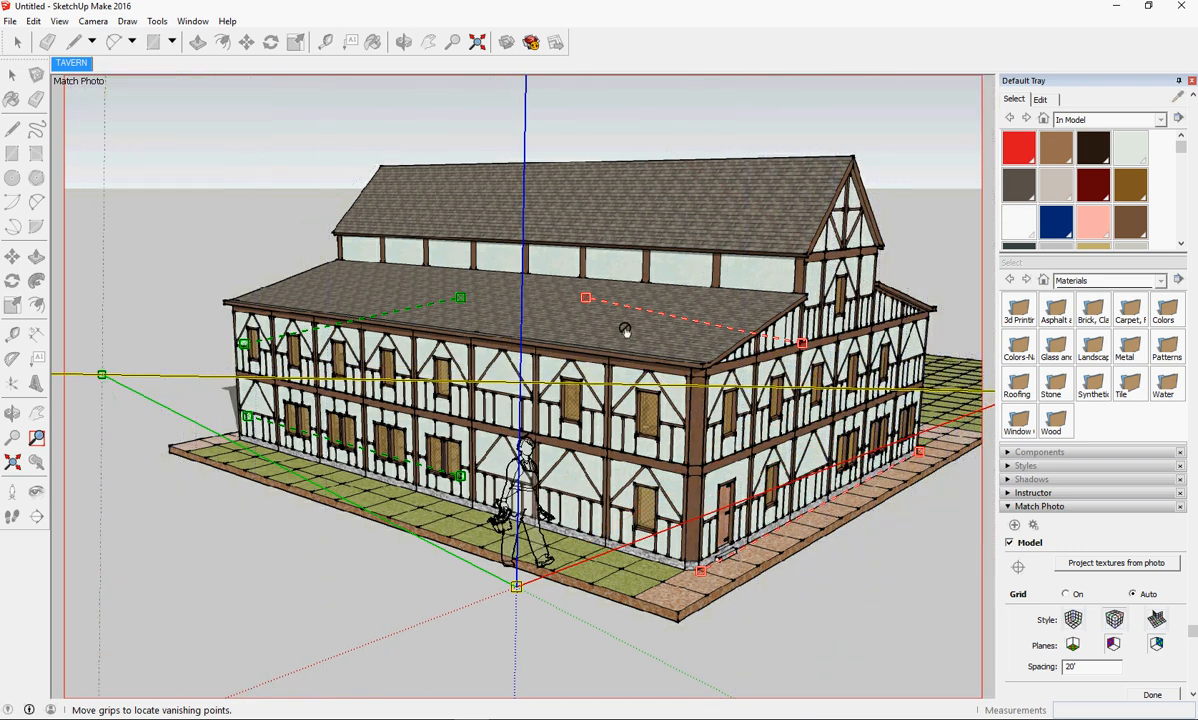
left_click_drag(589, 309, 710, 385)
left_click_drag(812, 355, 941, 328)
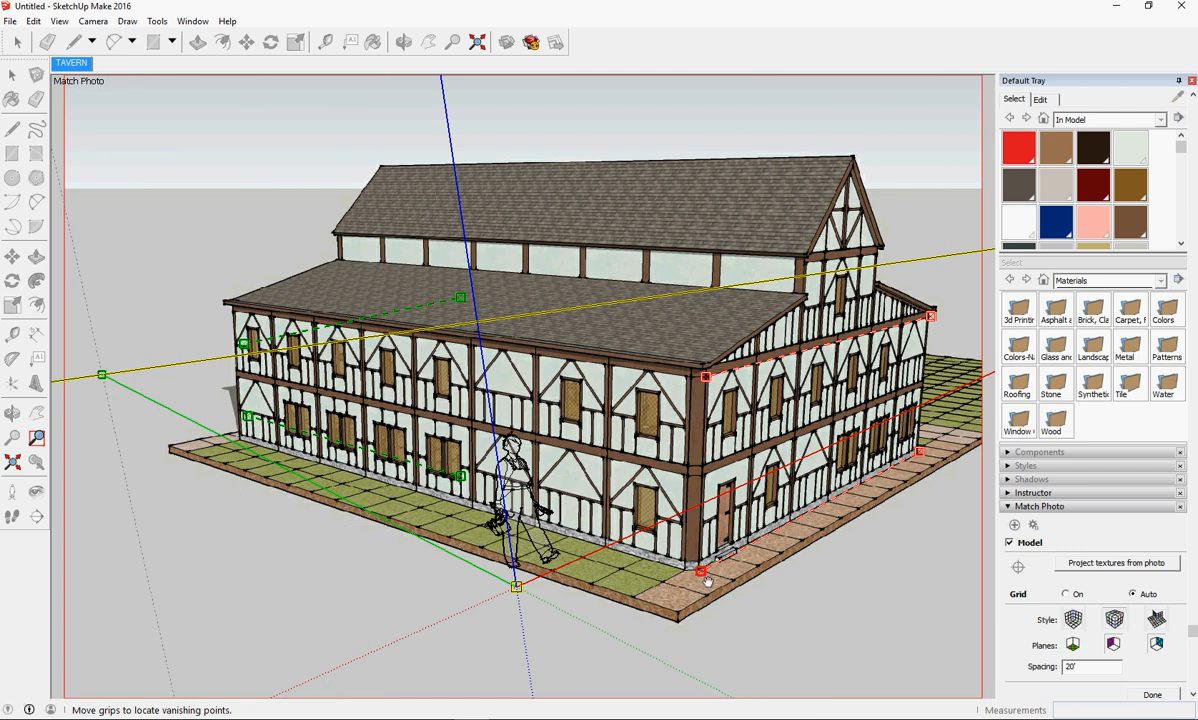
left_click_drag(706, 580, 704, 578)
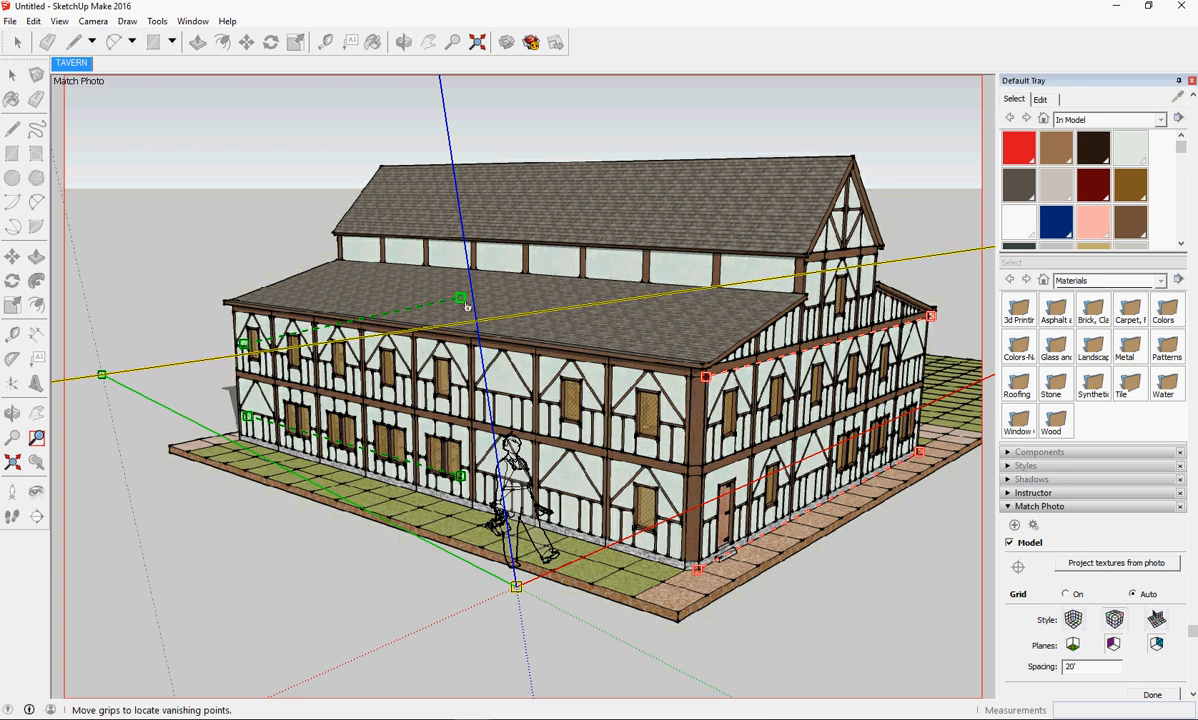
- Align both green vanishing-point bars with the long wall's eave beam and base, and place the axis origin at the near corner's base
left_click_drag(466, 306, 705, 383)
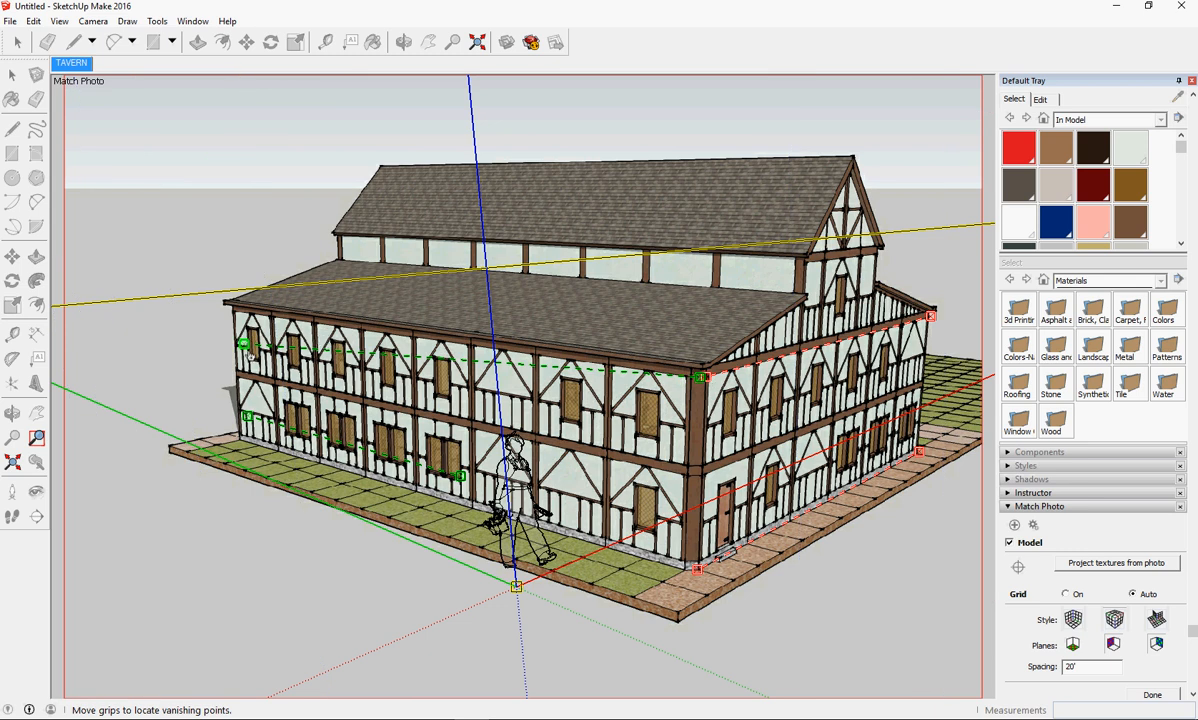
left_click_drag(250, 354, 238, 320)
left_click_drag(252, 424, 243, 448)
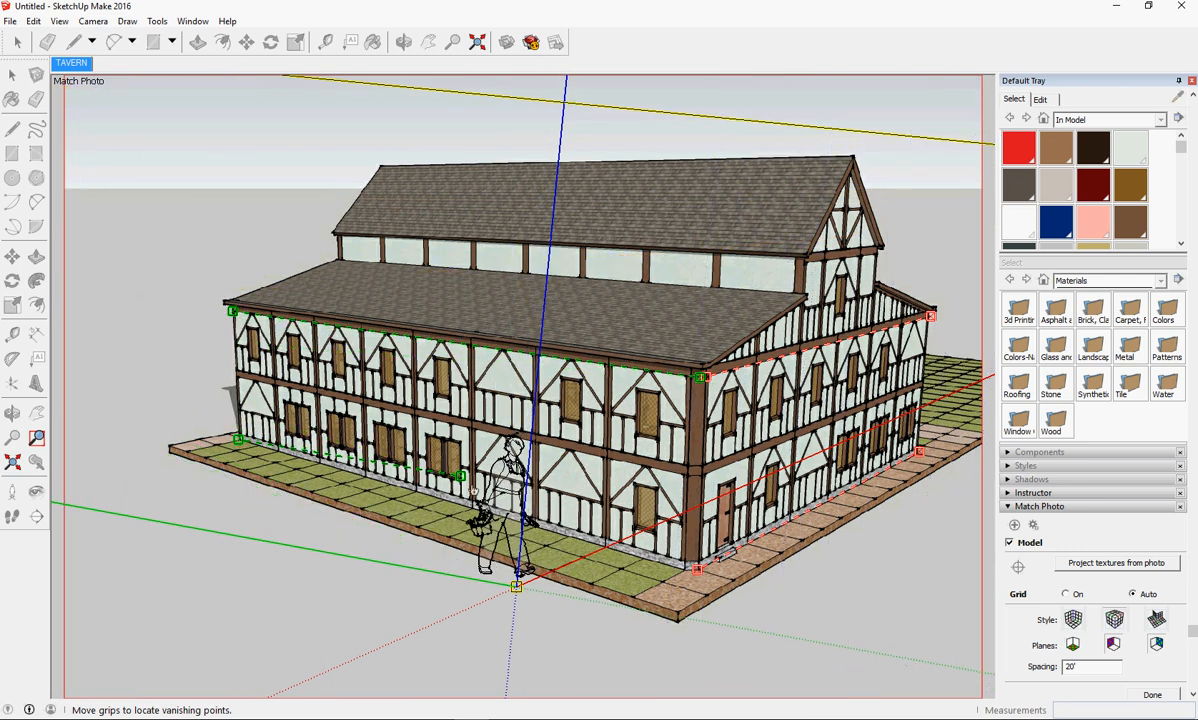
left_click_drag(465, 484, 703, 580)
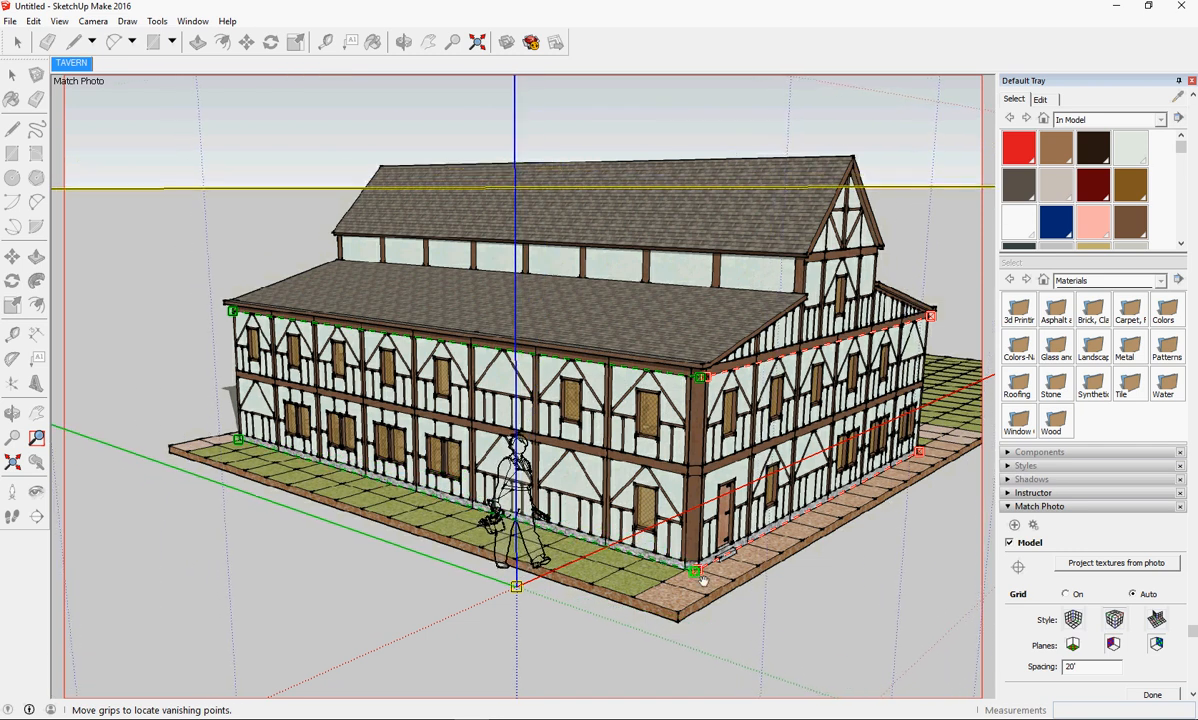
left_click_drag(516, 588, 697, 582)
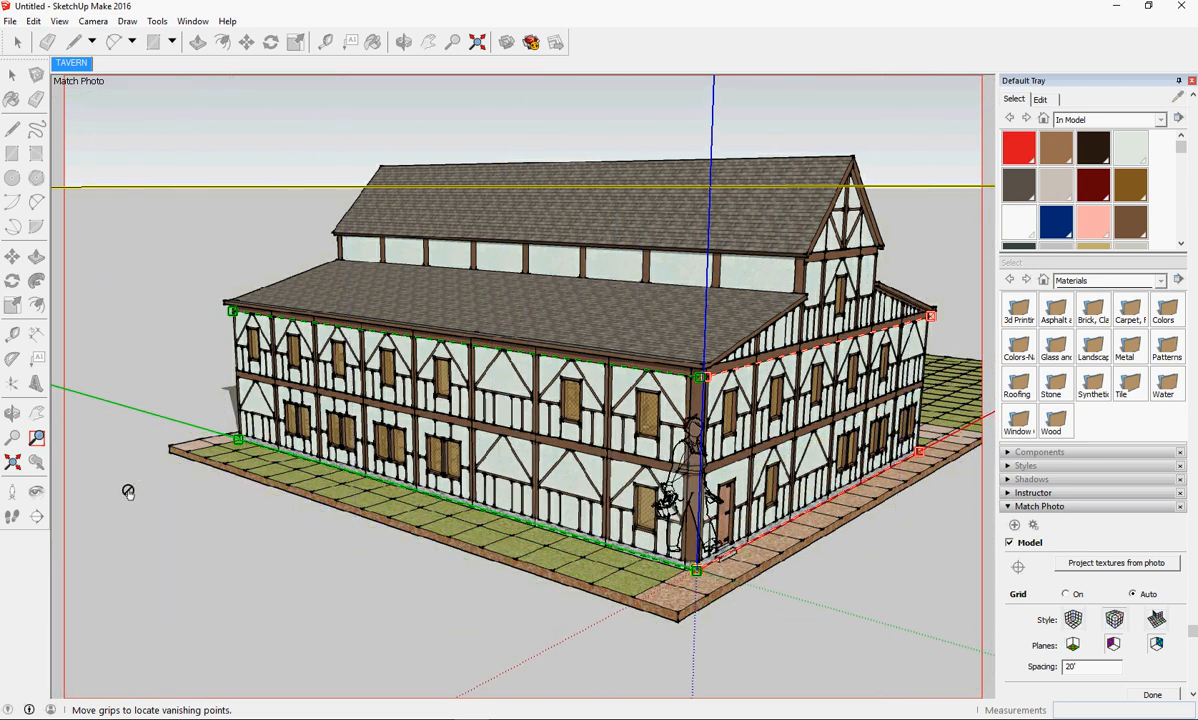
- Fine-tune the far ends of the lower and upper green bars to the long wall's far corner, at its base and under the eave beam
scroll(228, 441, "up", 4)
scroll(229, 424, "down", 2)
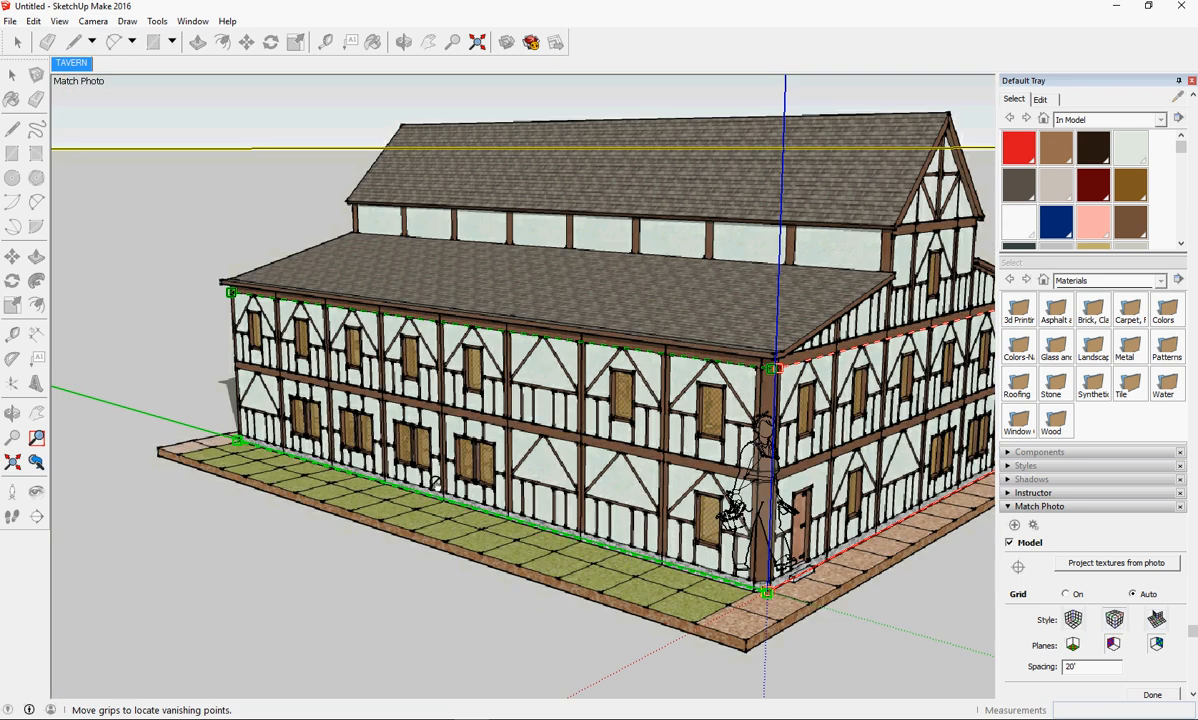
scroll(251, 485, "up", 10)
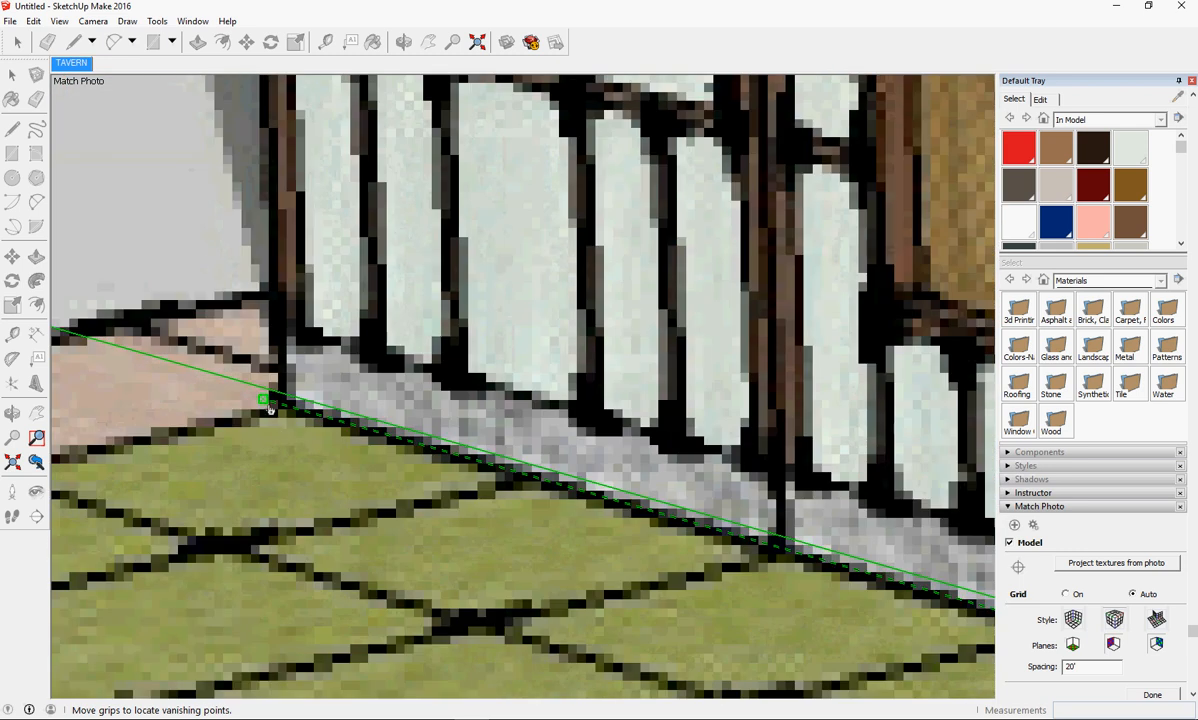
left_click_drag(269, 409, 286, 413)
scroll(275, 328, "down", 6)
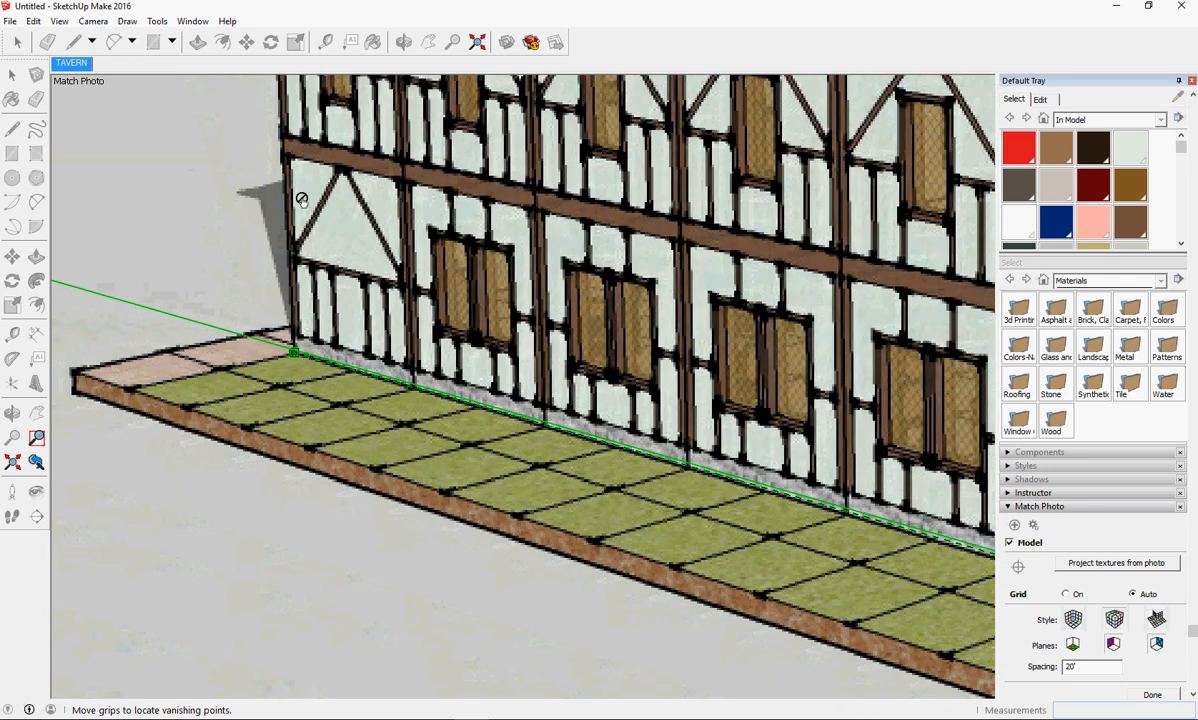
middle_click_drag(312, 187, 309, 508, "shift")
scroll(262, 286, "up", 7)
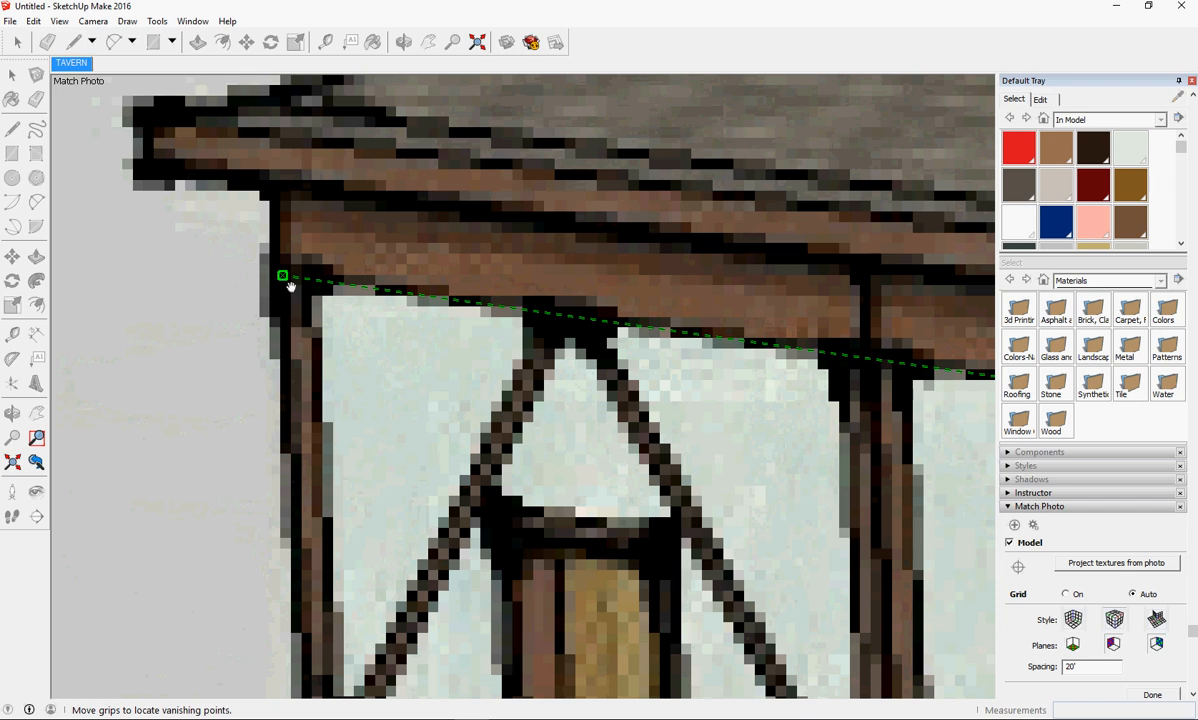
left_click_drag(290, 287, 293, 286)
scroll(614, 490, "down", 5)
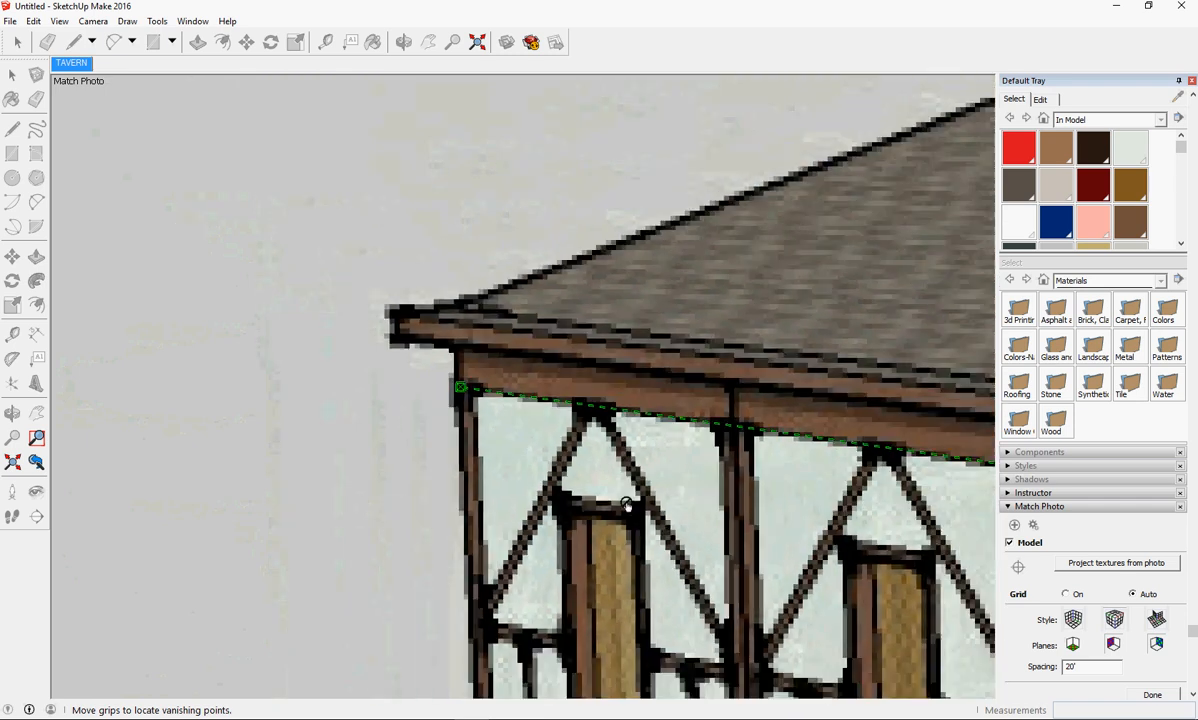
- Bring the near ends of the upper green and red bars together at the middle of the near corner post, under the eave beam
middle_click_drag(850, 626, 131, 396, "shift")
middle_click_drag(526, 423, 60, 335, "shift")
middle_click_drag(793, 453, 59, 345, "shift")
middle_click_drag(724, 434, 486, 467, "shift")
scroll(609, 352, "up", 5)
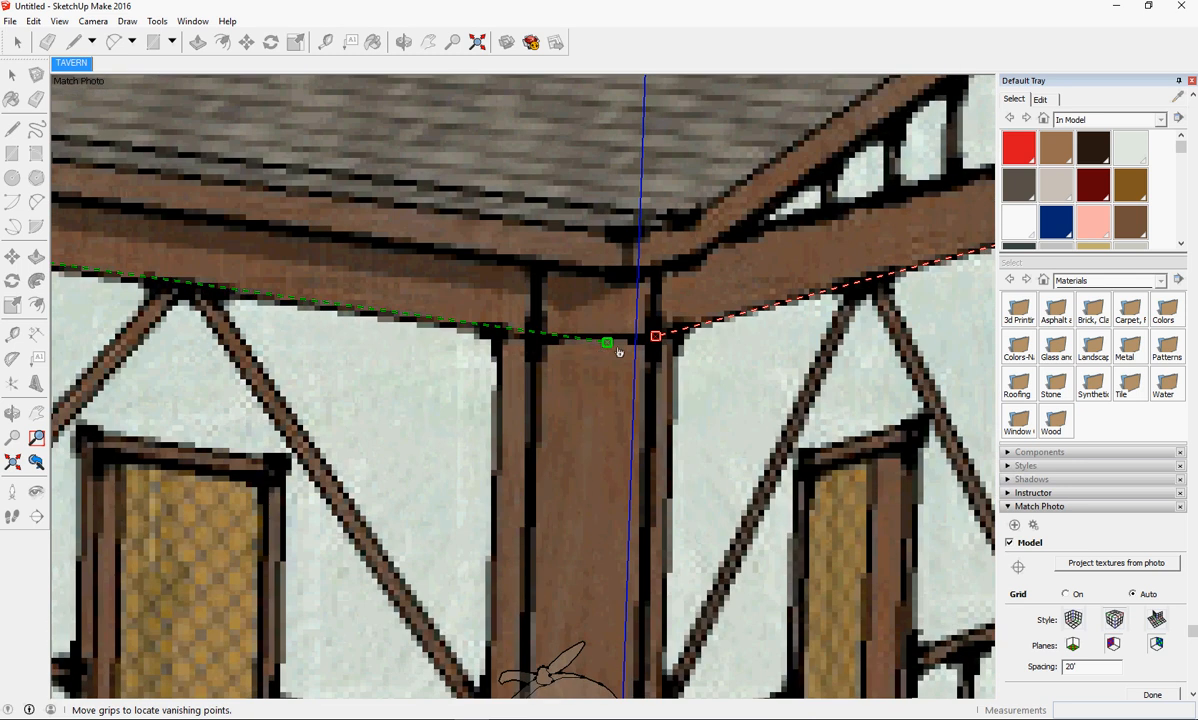
left_click_drag(610, 346, 590, 355)
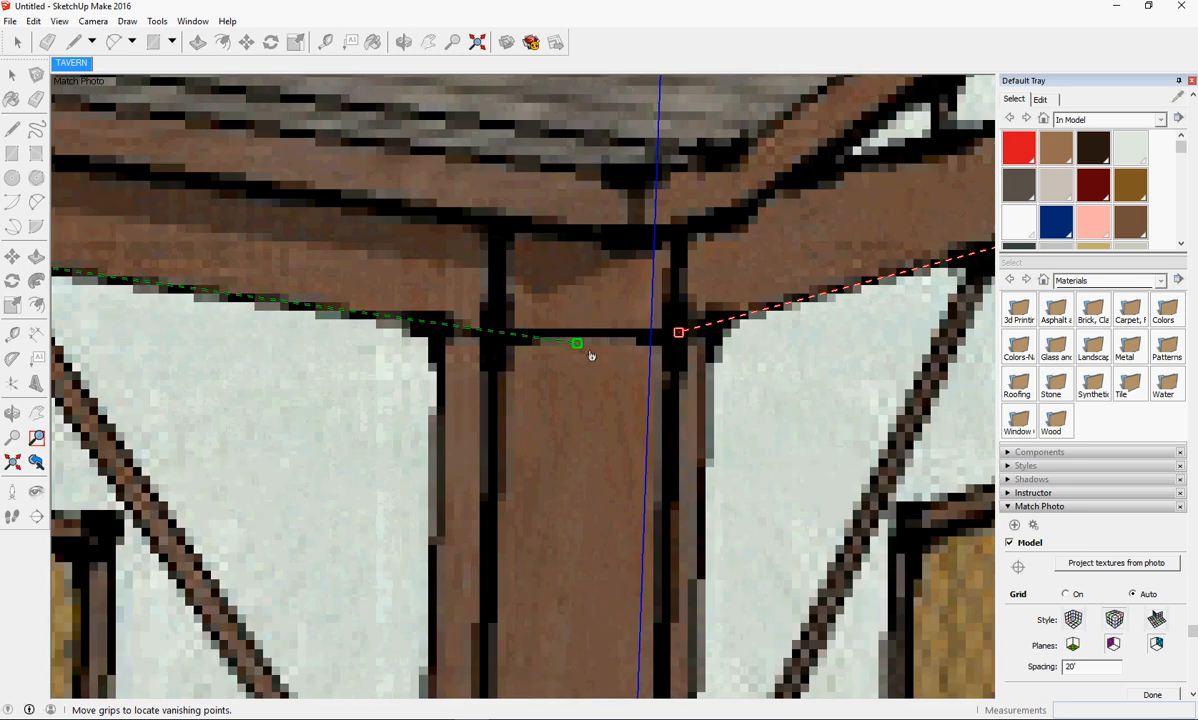
left_click_drag(686, 342, 606, 356)
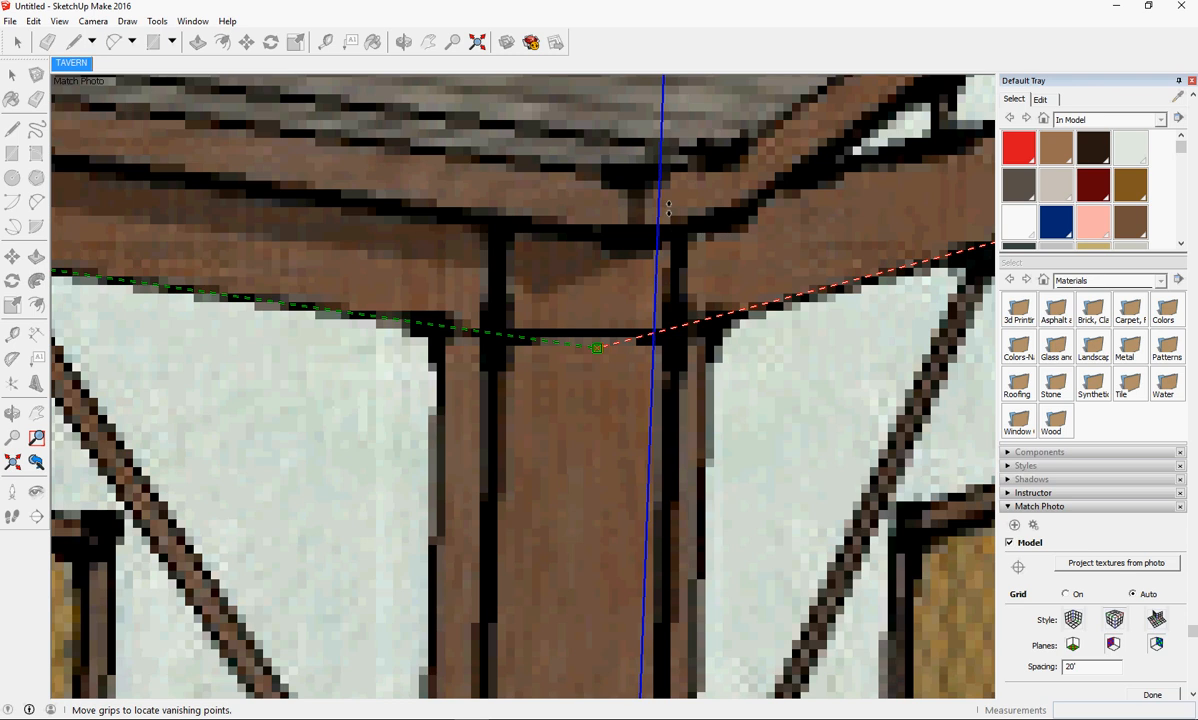
- Check the upper red bar's far end and fine-tune the lower red bar's far end to the door-side wall's far base corner
scroll(660, 281, "down", 10)
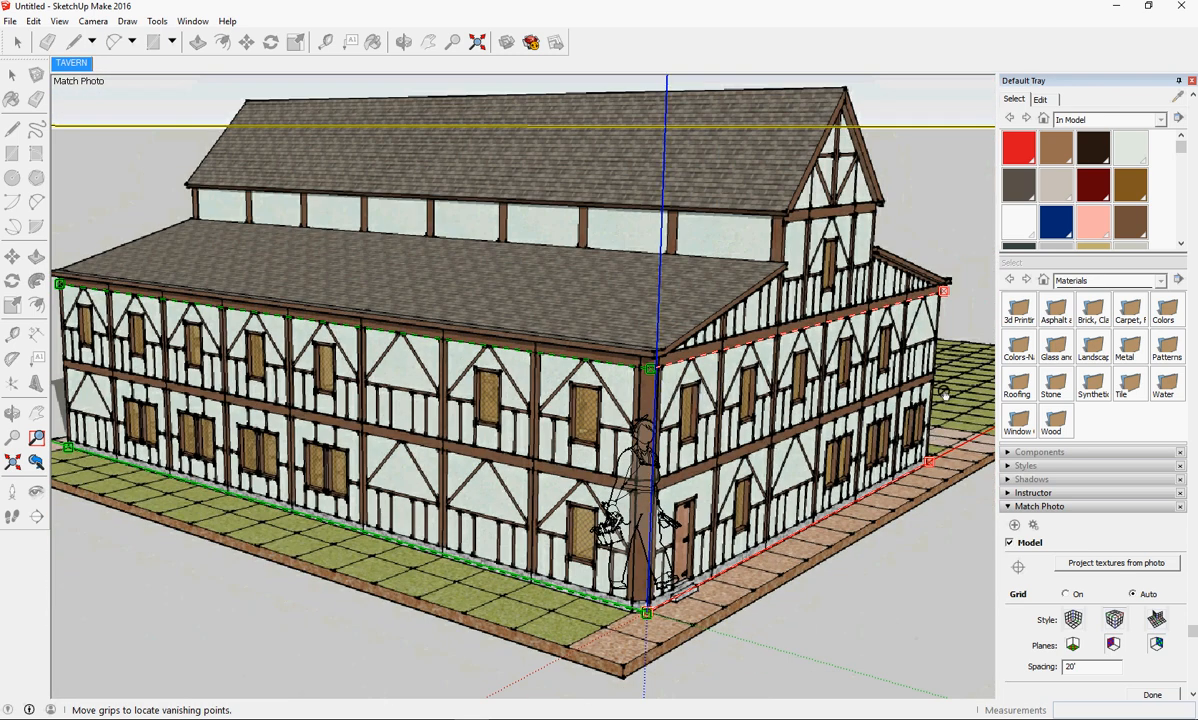
scroll(950, 285, "up", 10)
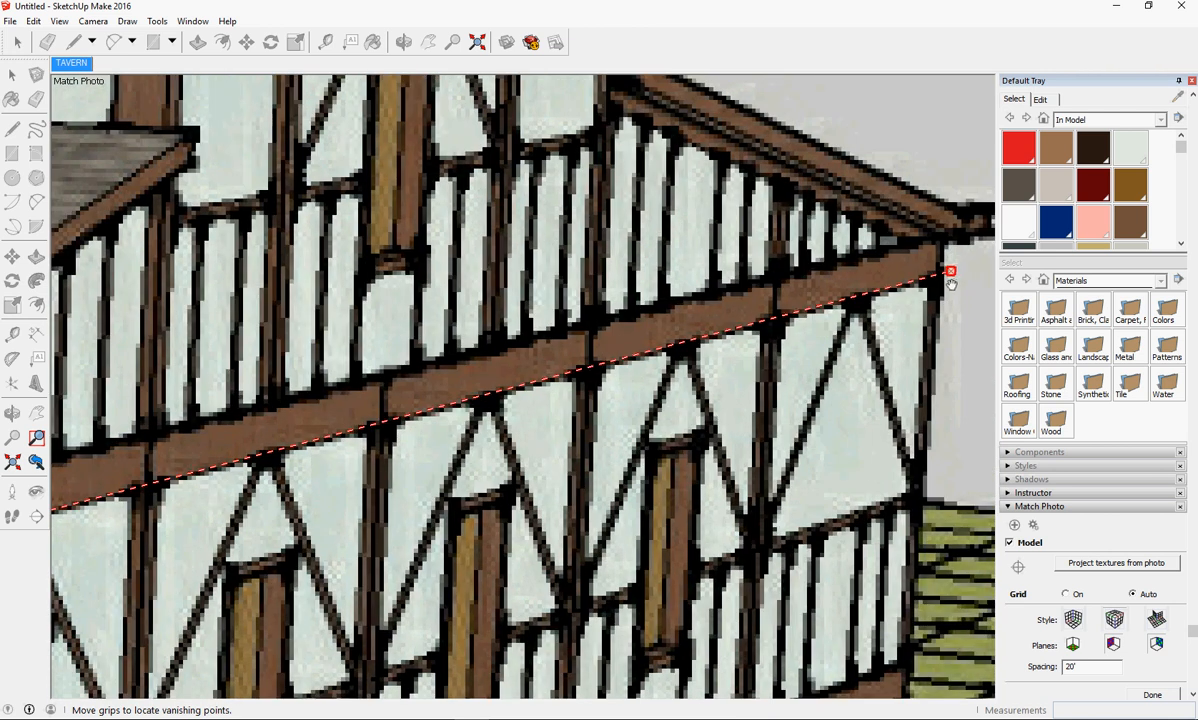
scroll(950, 285, "down", 3)
scroll(357, 483, "down", 3)
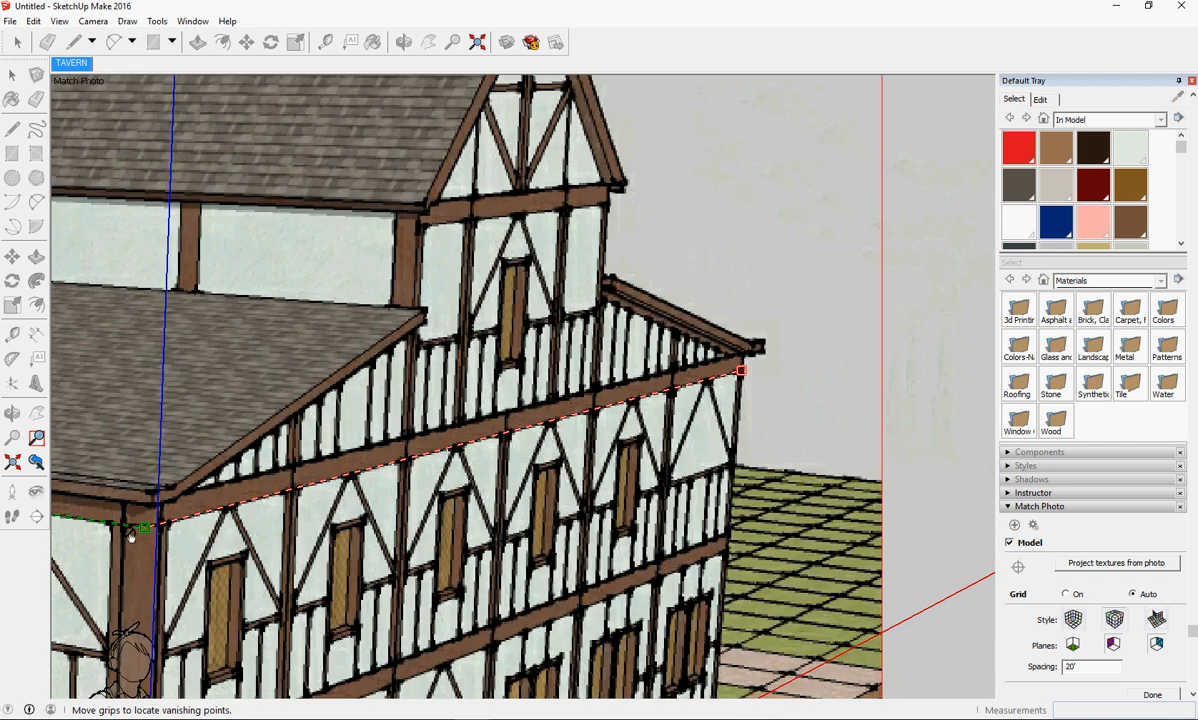
middle_click_drag(218, 553, 286, 366)
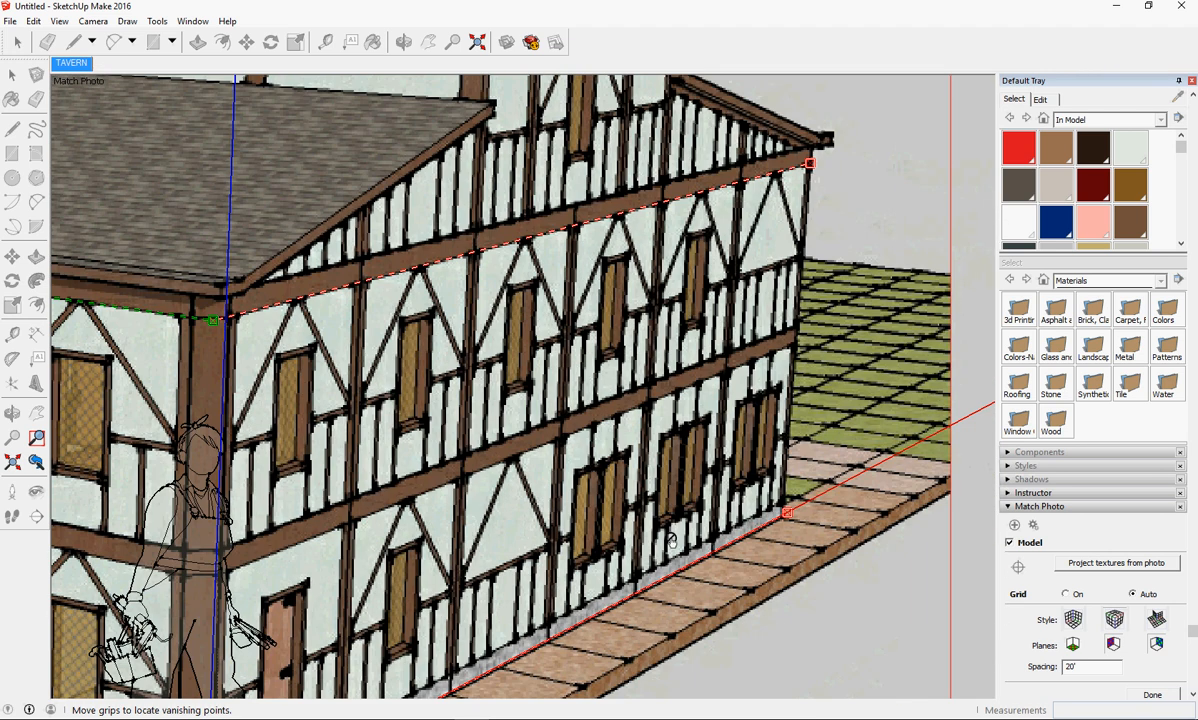
scroll(768, 527, "up", 6)
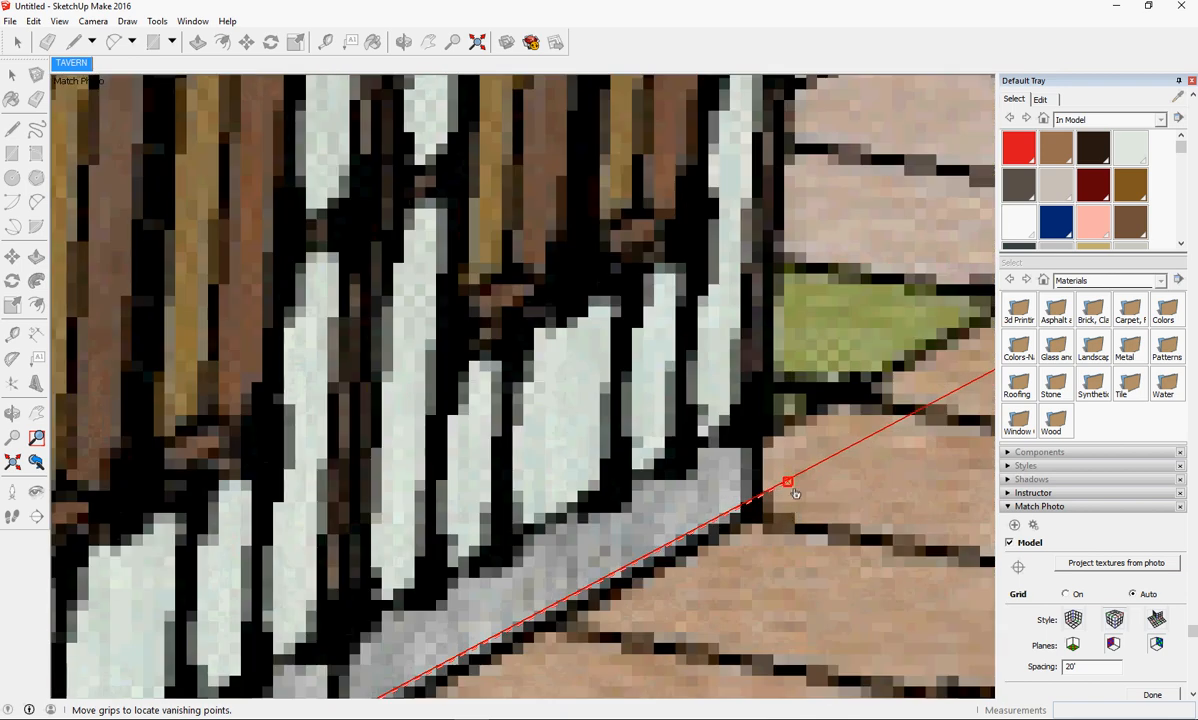
left_click_drag(795, 494, 765, 510)
- Bring the axis origin and the lower red bar's near end onto the lower green bar's end at the base of the corner post
scroll(587, 527, "down", 10)
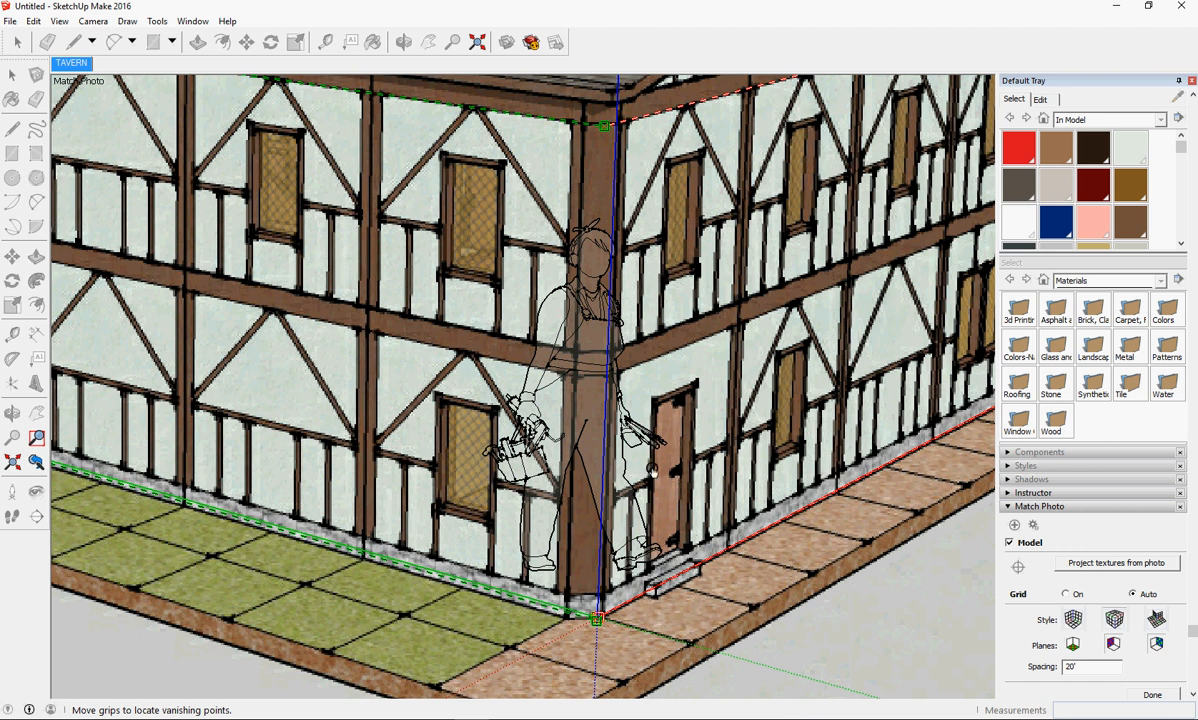
scroll(585, 604, "up", 8)
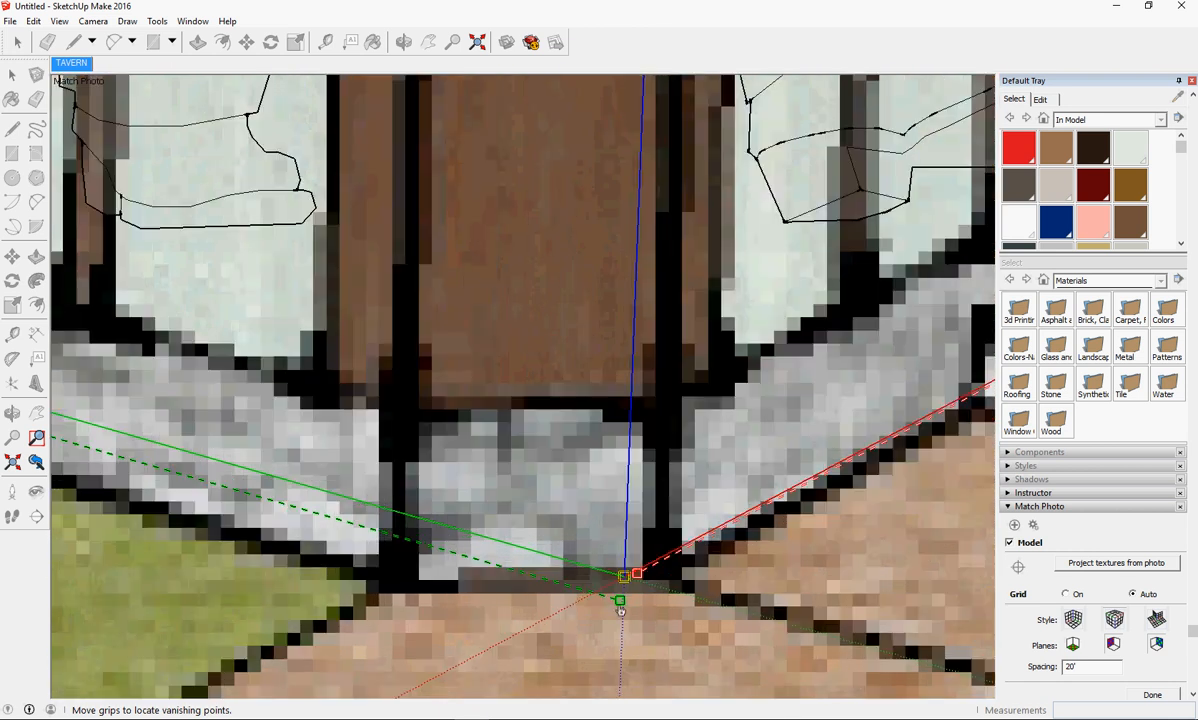
mouse_move(628, 586)
left_mouse_down()
mouse_move(616, 593)
mouse_move(624, 608)
left_mouse_up()
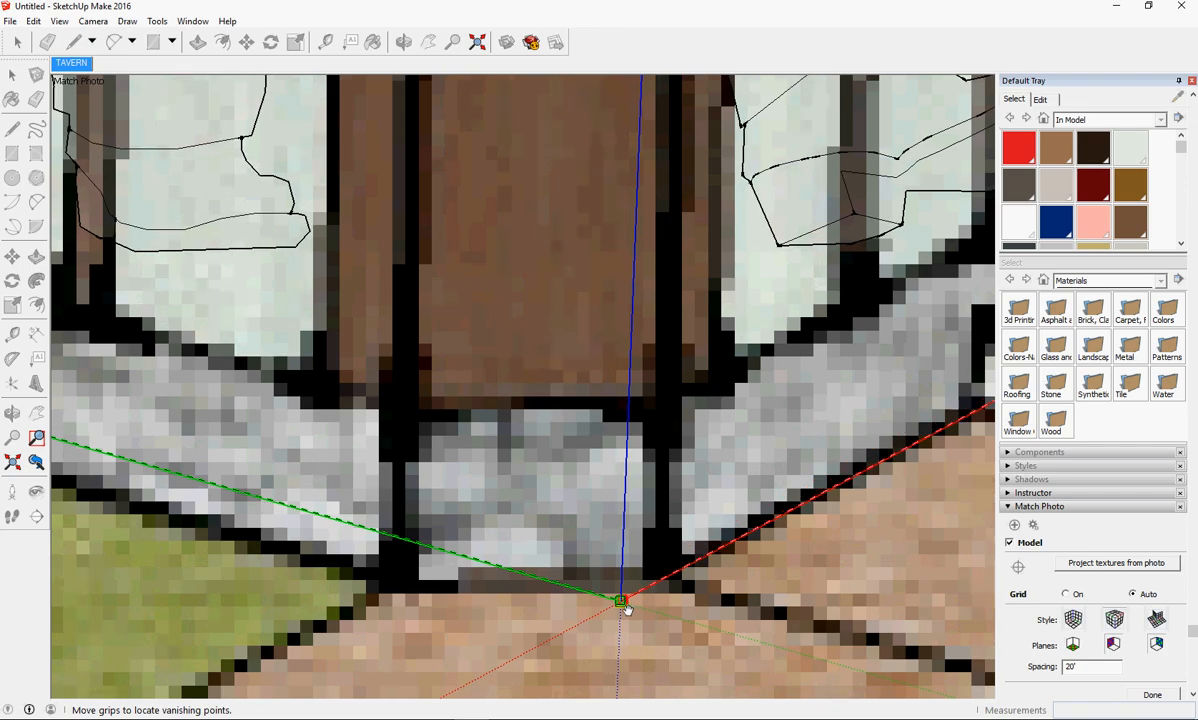
scroll(582, 519, "down", 8)
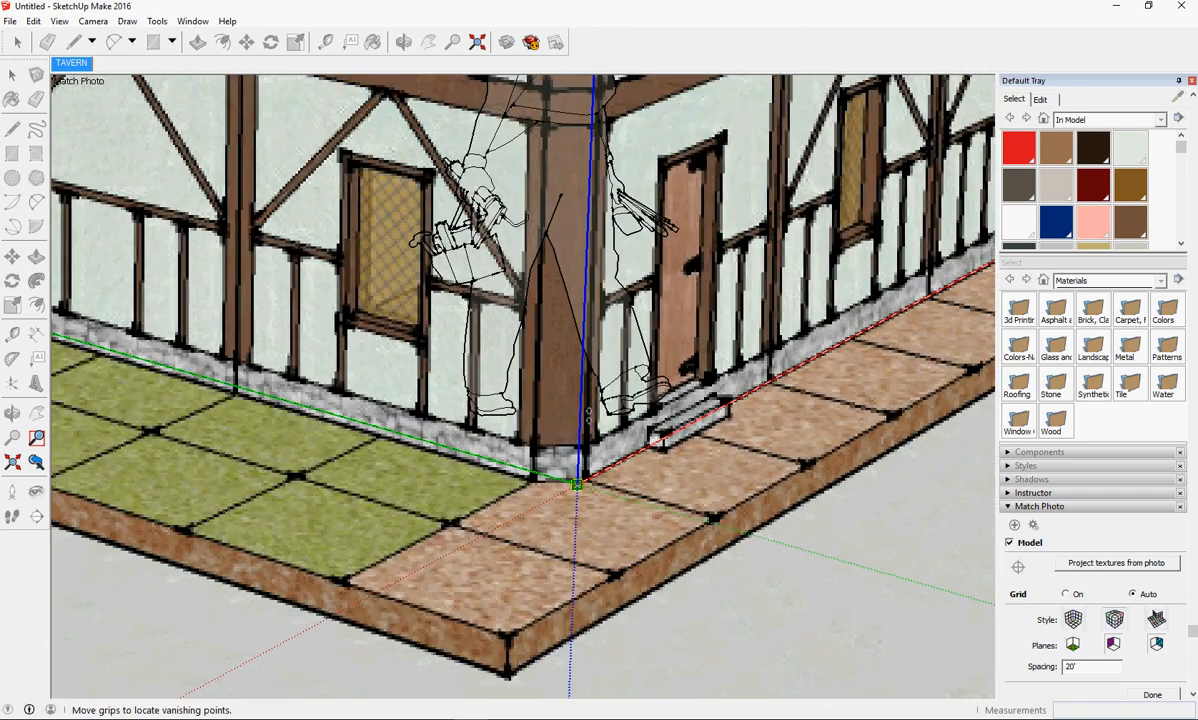
- Nudge the near end of the upper bars slightly toward the door-side edge of the near corner post, just under the eave beam
scroll(580, 370, "down", 4)
scroll(623, 105, "up", 10)
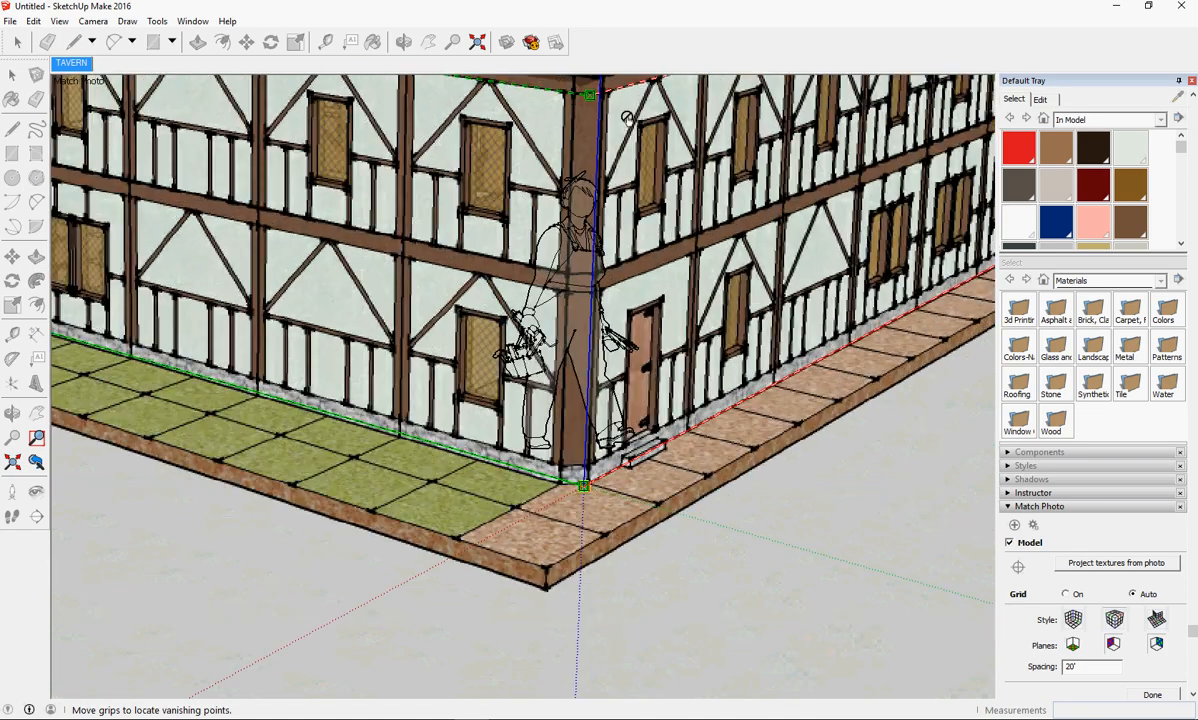
scroll(620, 98, "up", 4)
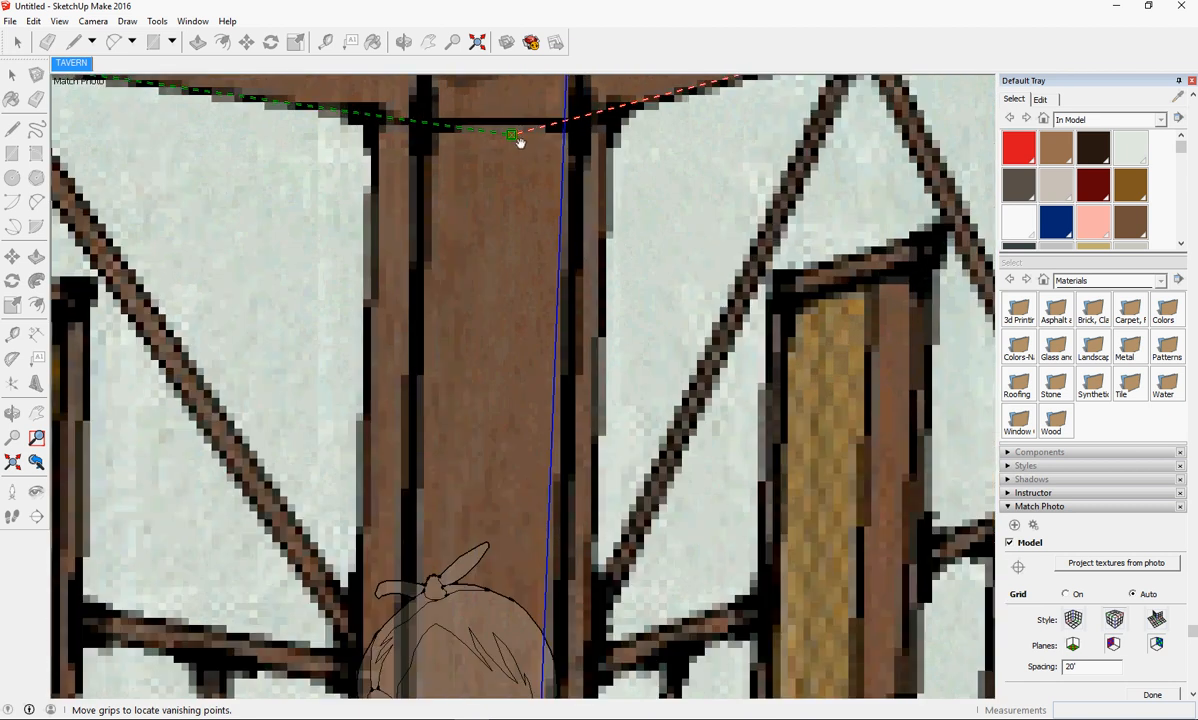
mouse_move(519, 142)
left_mouse_down()
mouse_move(581, 135)
mouse_move(463, 139)
mouse_move(551, 148)
mouse_move(533, 154)
left_mouse_up()
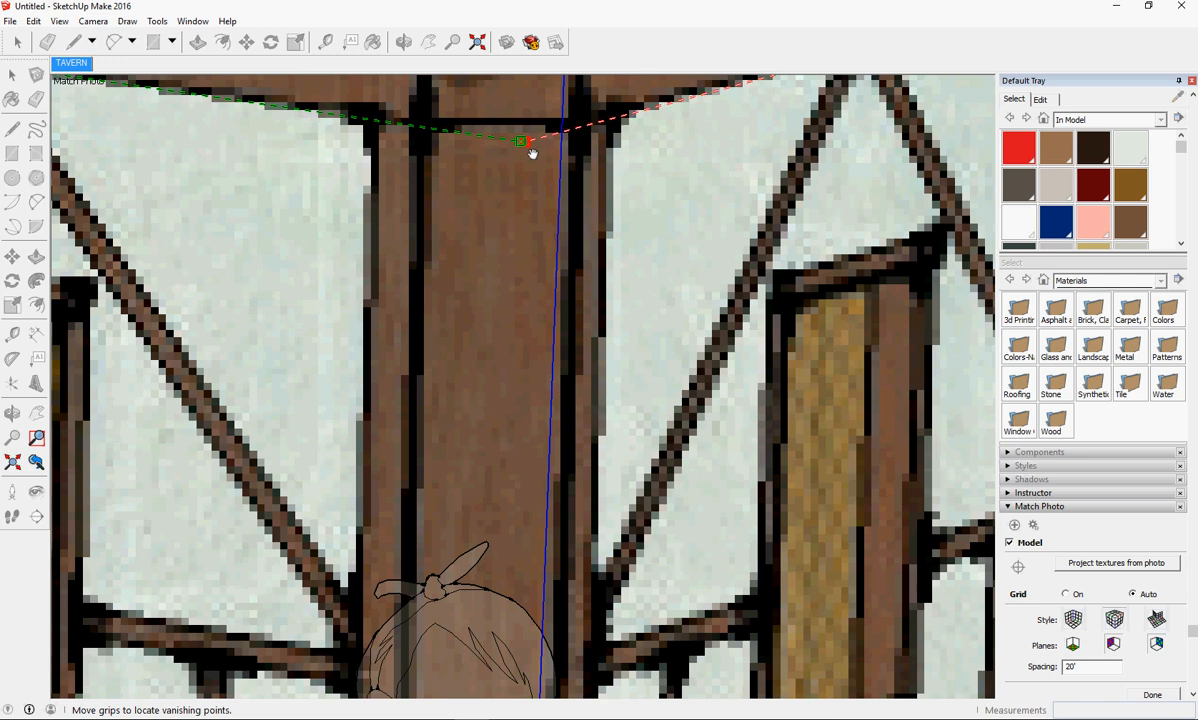
scroll(533, 154, "down", 10)
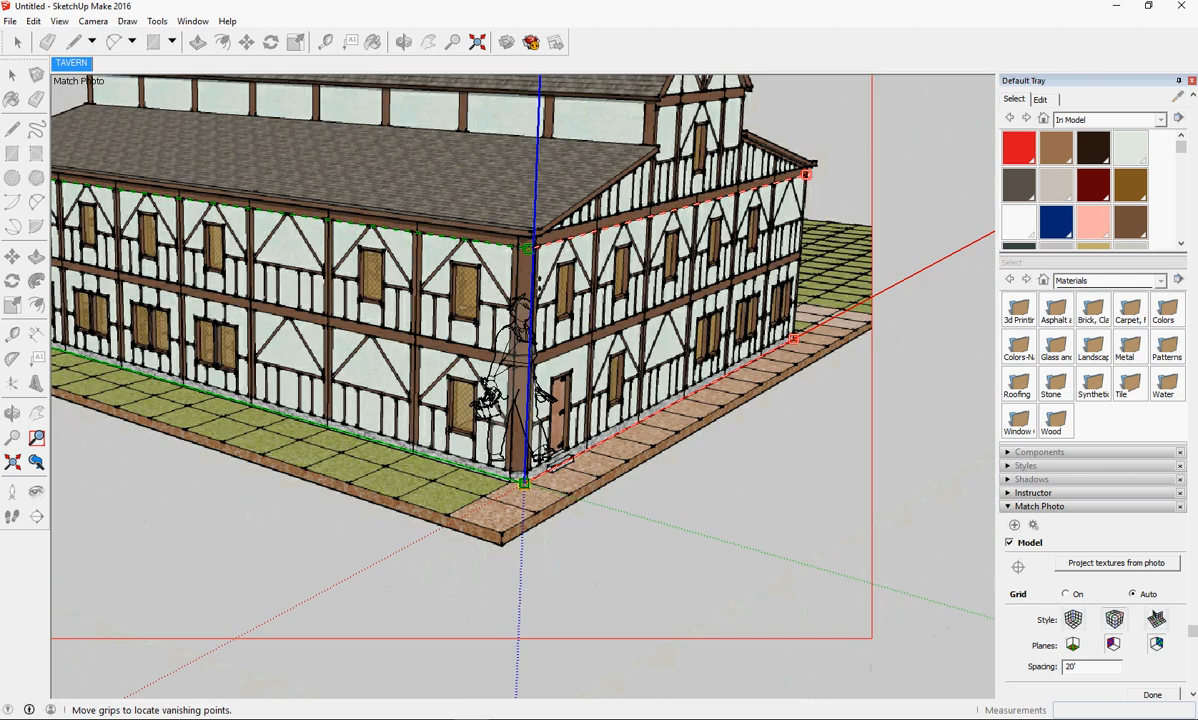
scroll(477, 193, "down", 3)
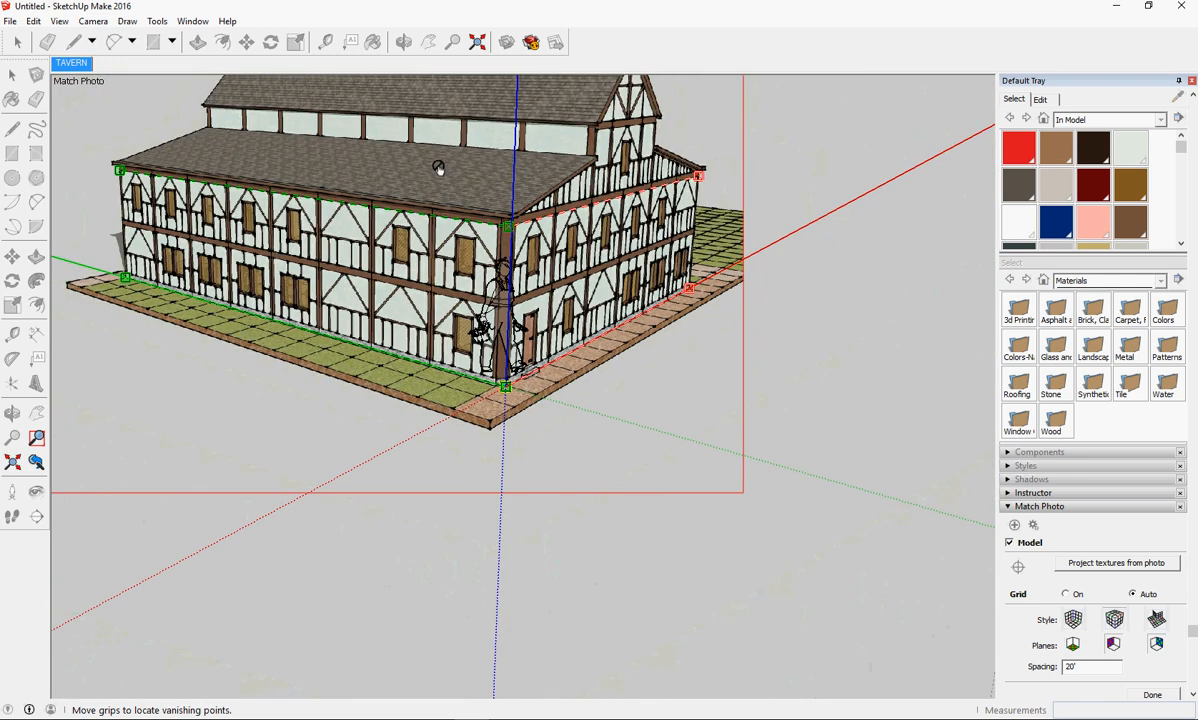
scroll(425, 155, "down", 4)
scroll(233, 110, "up", 3)
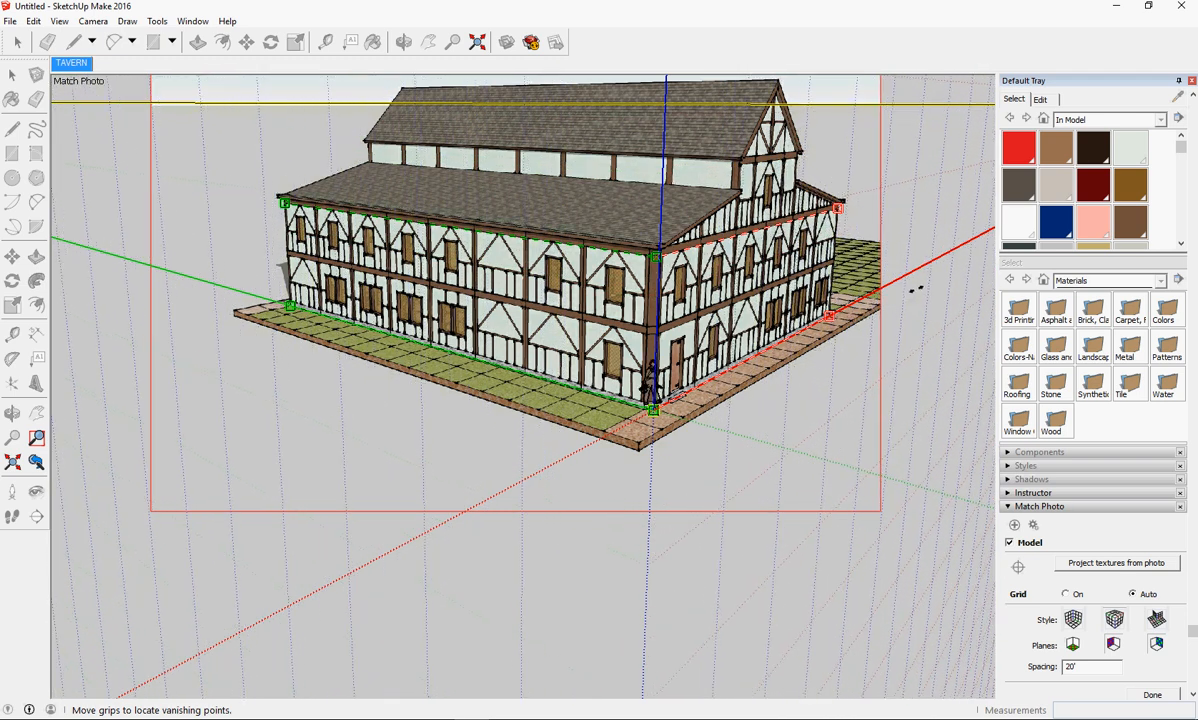
- Set the matched photo's grid spacing to 10' and finish editing the match
double_click(1070, 667)
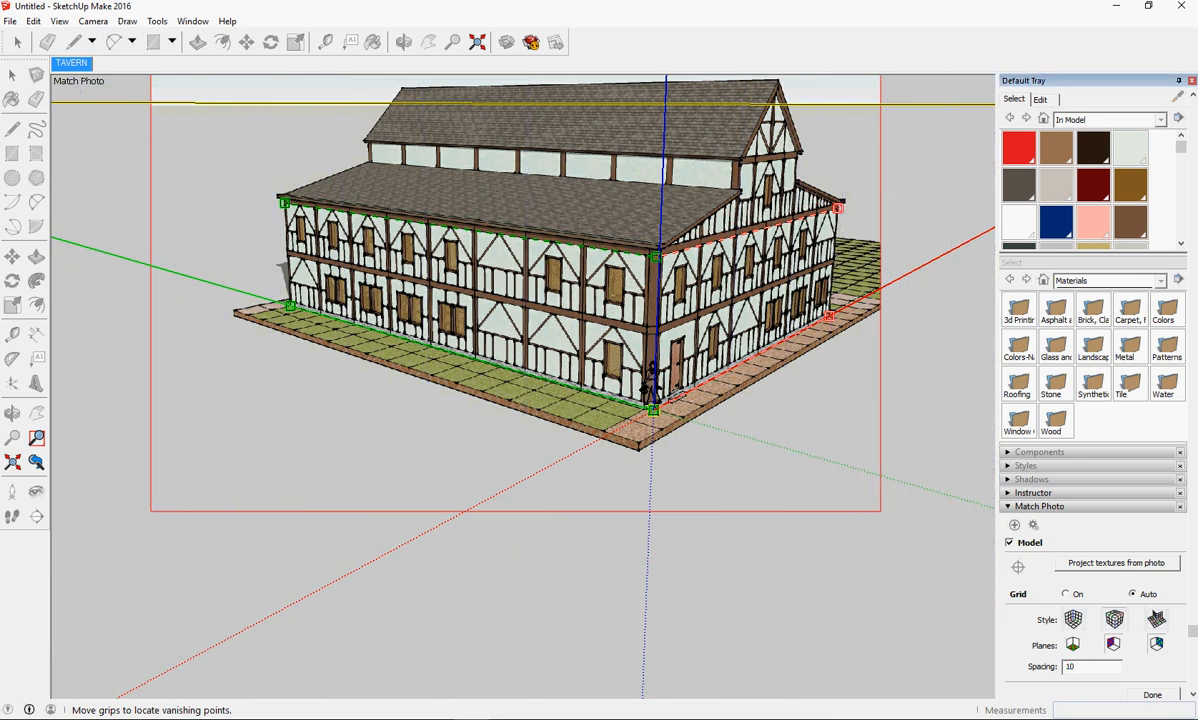
left_click(1150, 694)
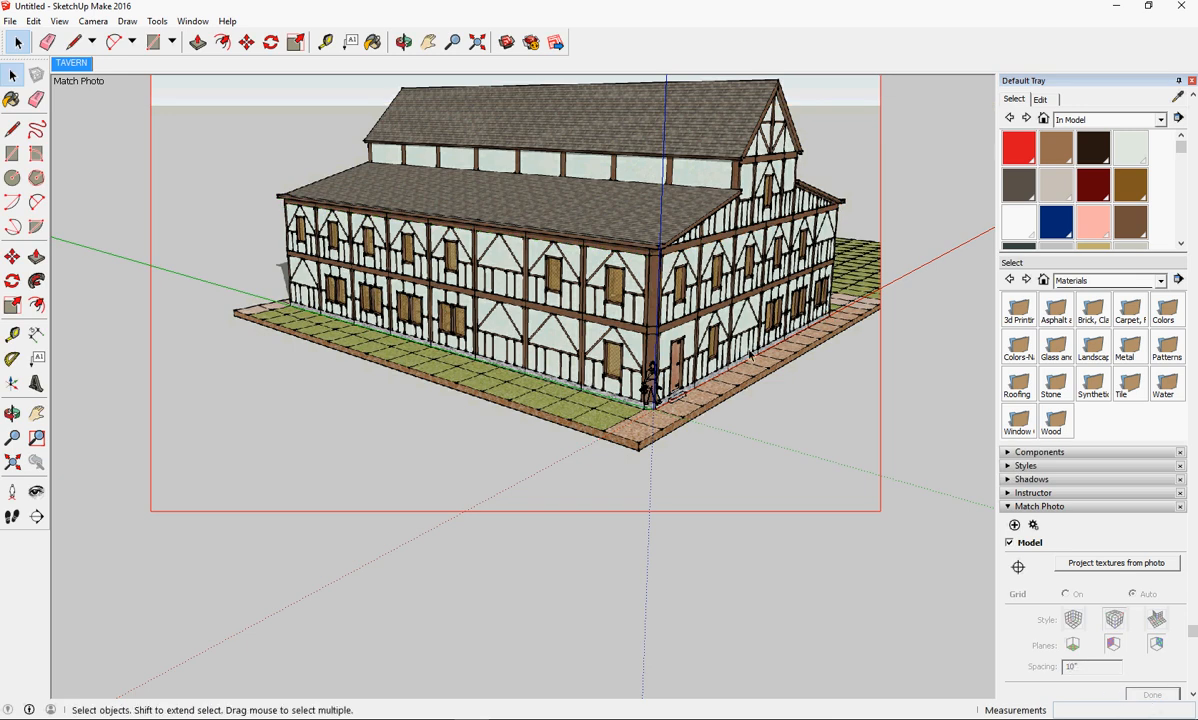
left_click(1035, 527)
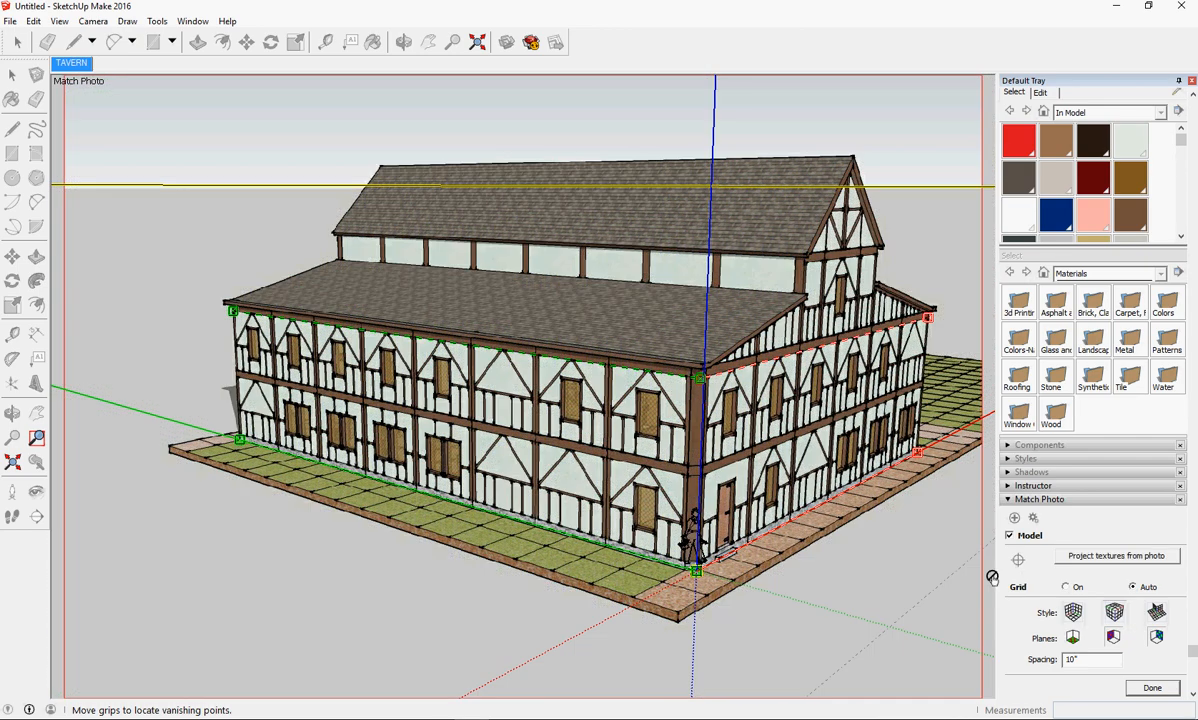
left_click(1095, 668)
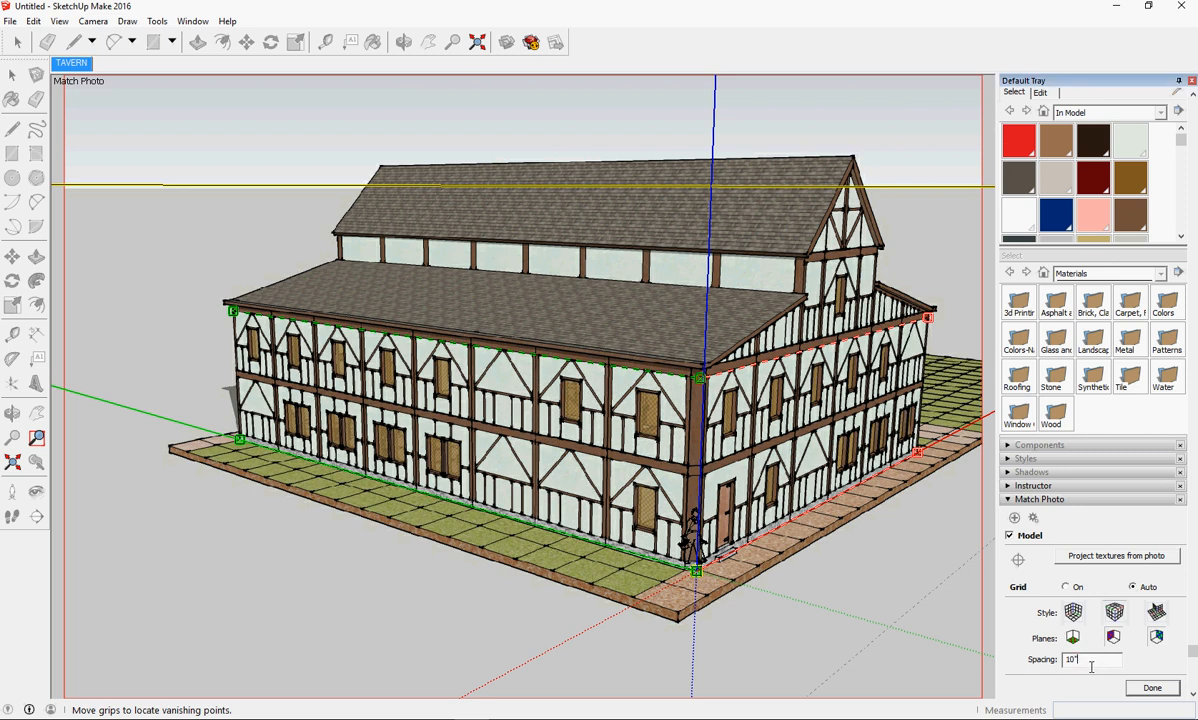
key("BackSpace")
left_click(1150, 688)
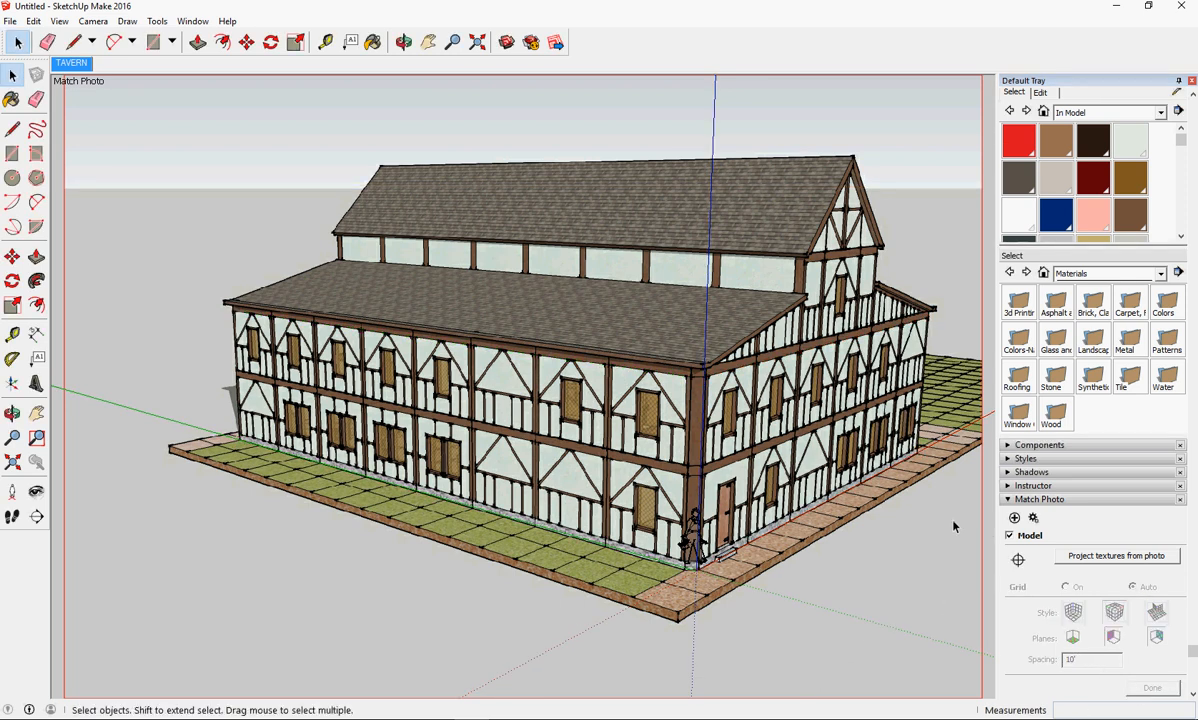
- Orbit out of the matched photo to look at the bare axes, and return to the TAVERN scene
left_click(1033, 518)
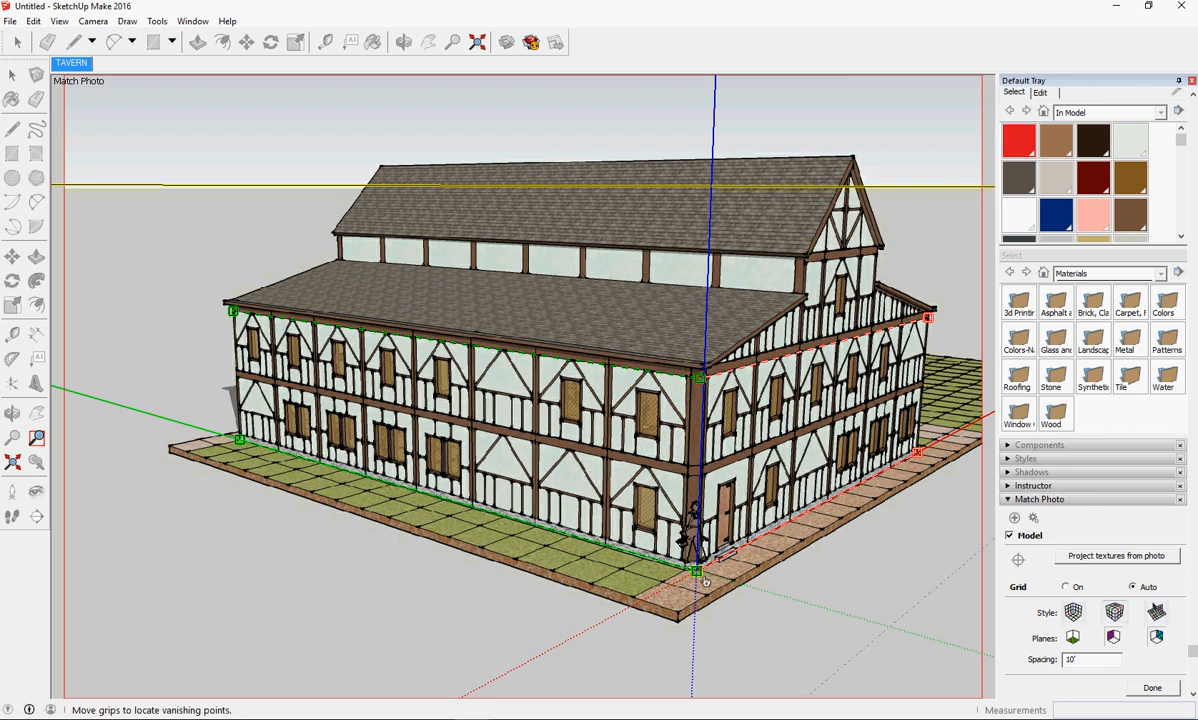
left_click(993, 270)
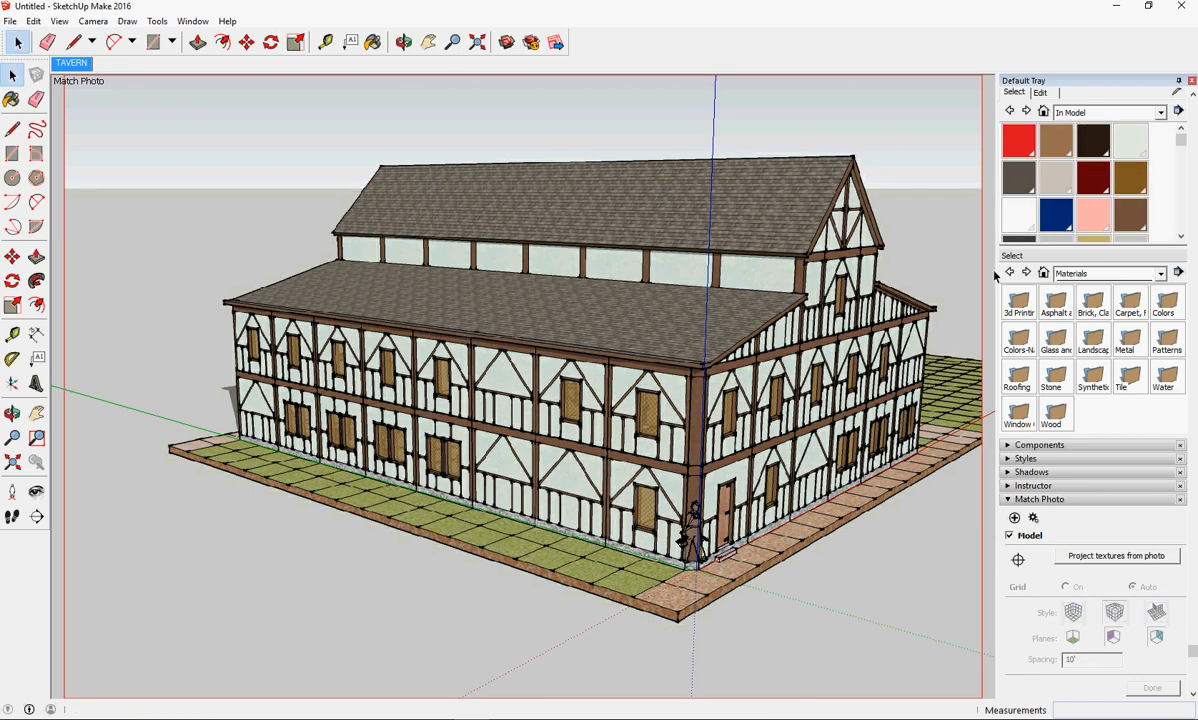
scroll(760, 331, "down", 5)
scroll(712, 316, "up", 2)
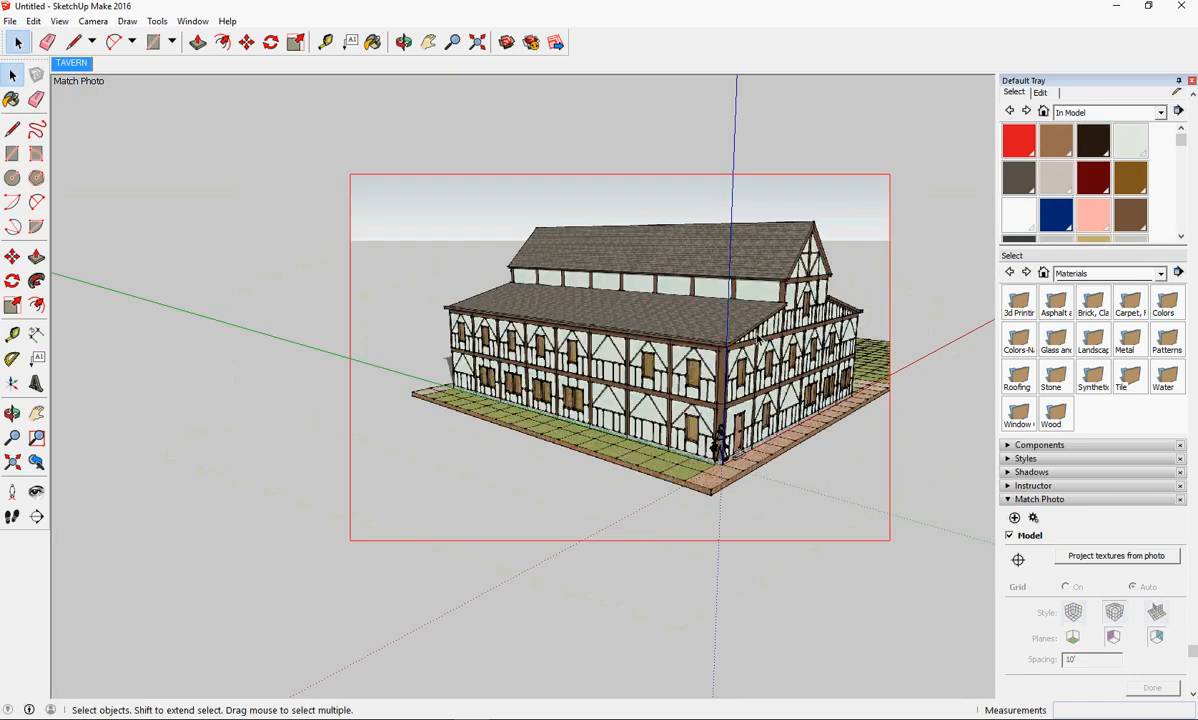
scroll(727, 338, "down", 1)
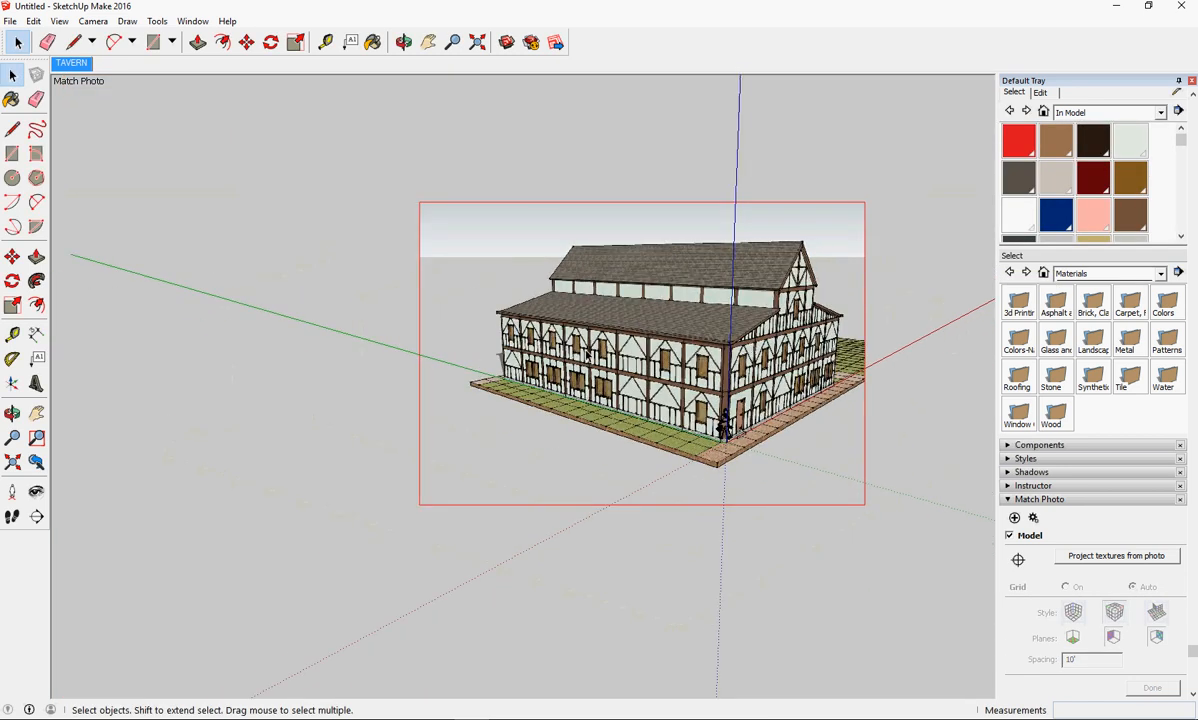
middle_click_drag(660, 368, 717, 393)
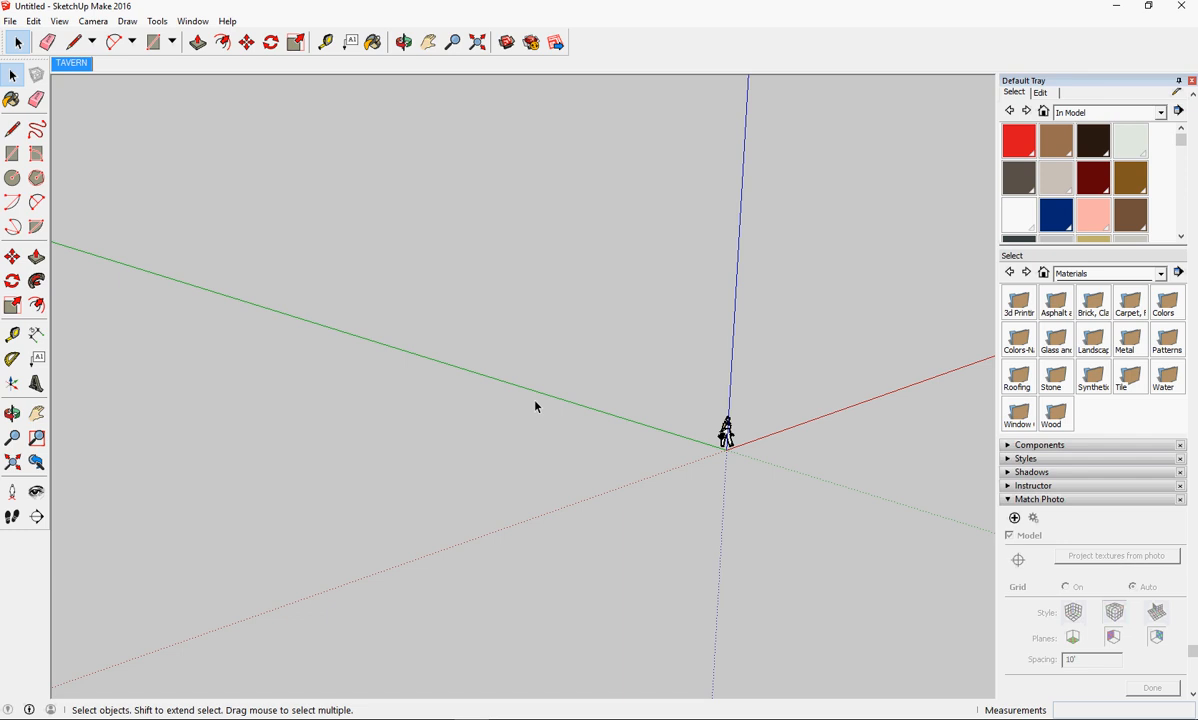
left_click(70, 63)
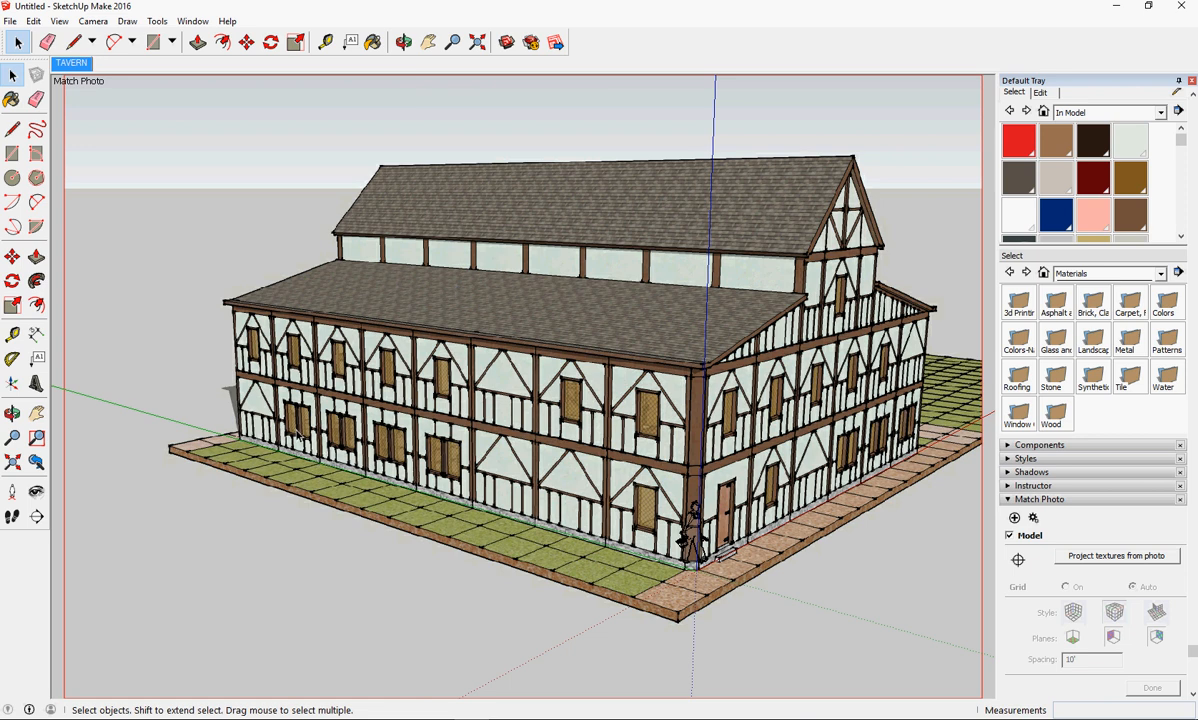
- From the origin, draw a ground rectangle along the long wall, about 7' 10" by 66' 1", and an upright one over that wall, about 17' by 66' 6"
left_click(12, 153)
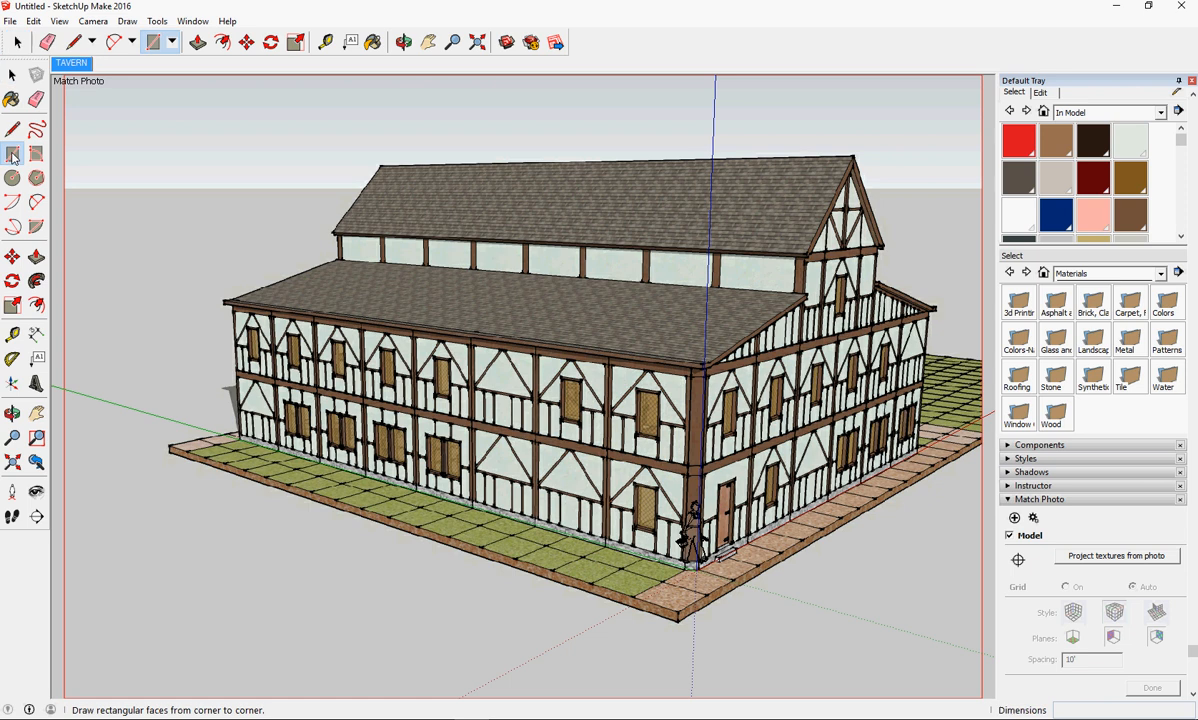
left_click(695, 572)
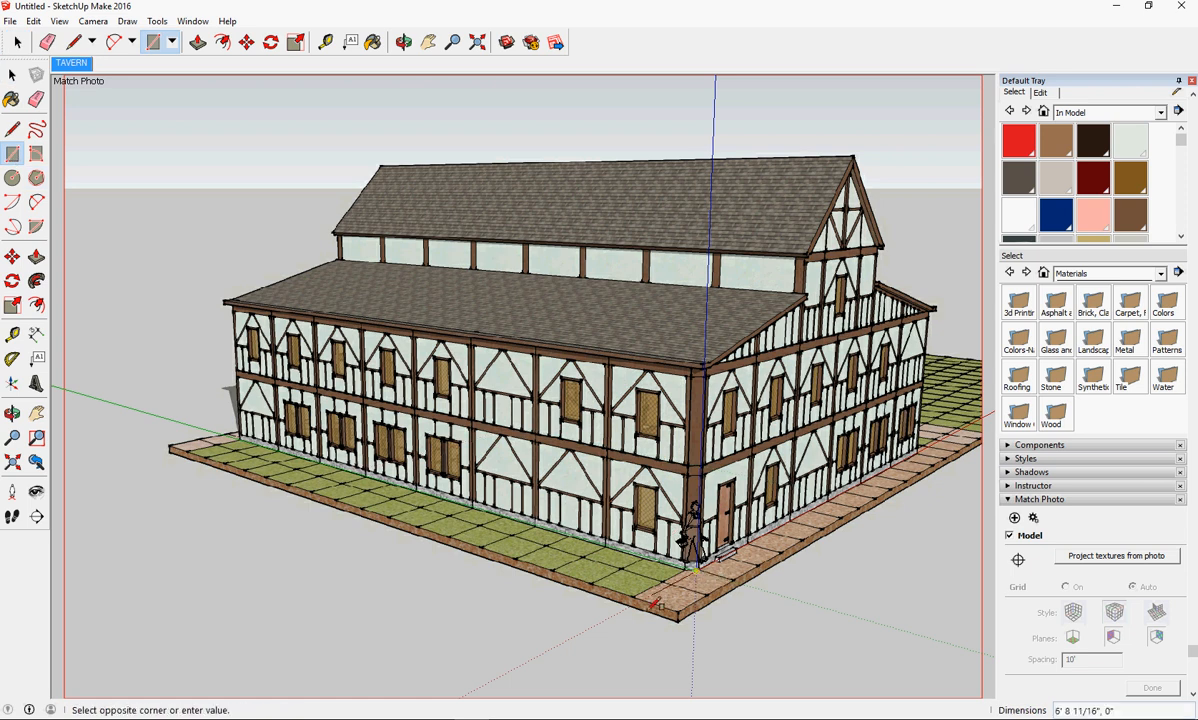
left_click(192, 468)
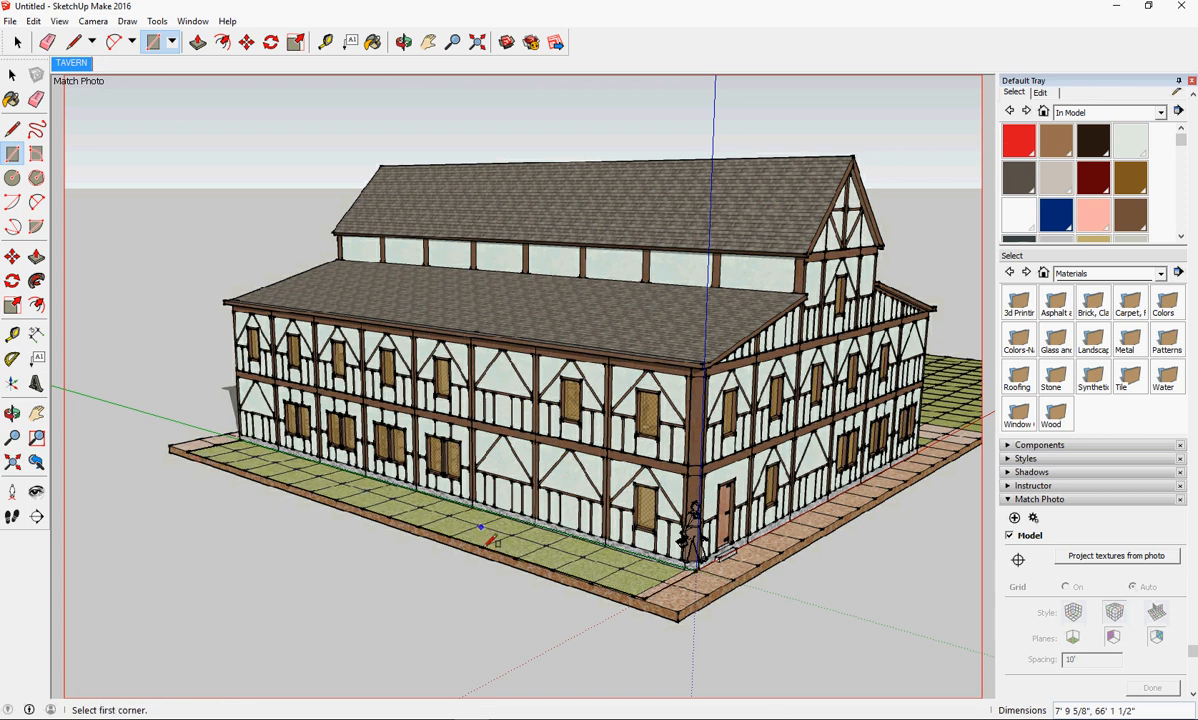
left_click(695, 568)
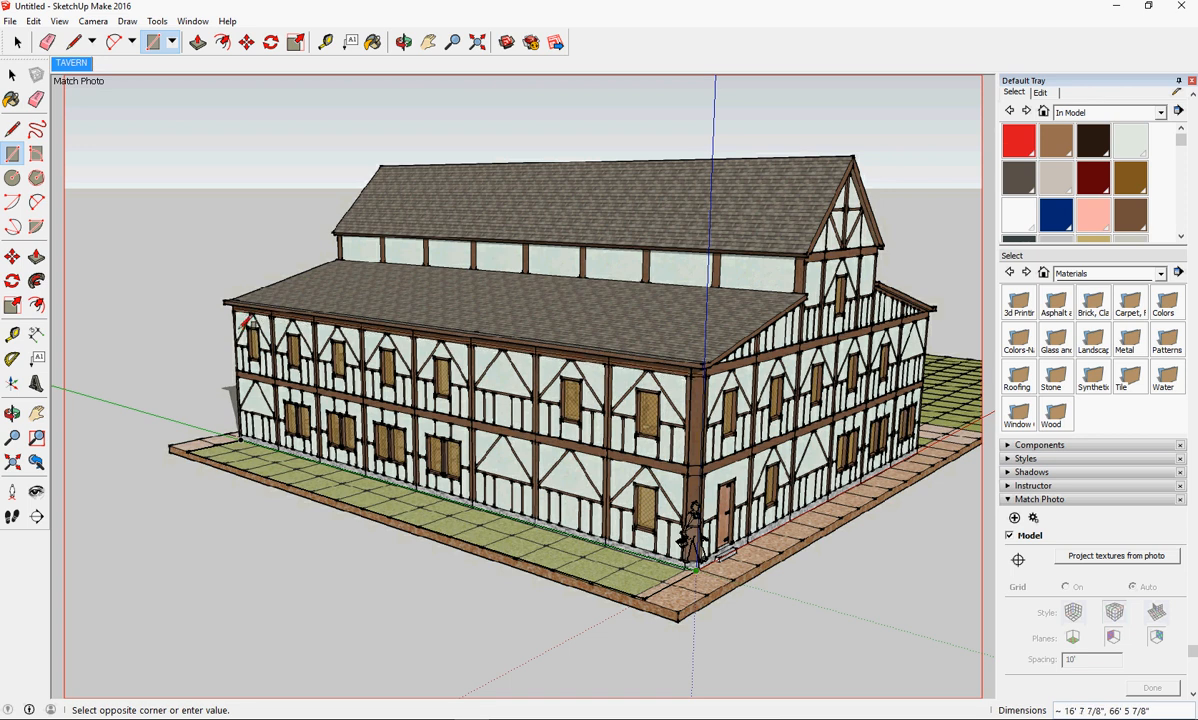
left_click(243, 316)
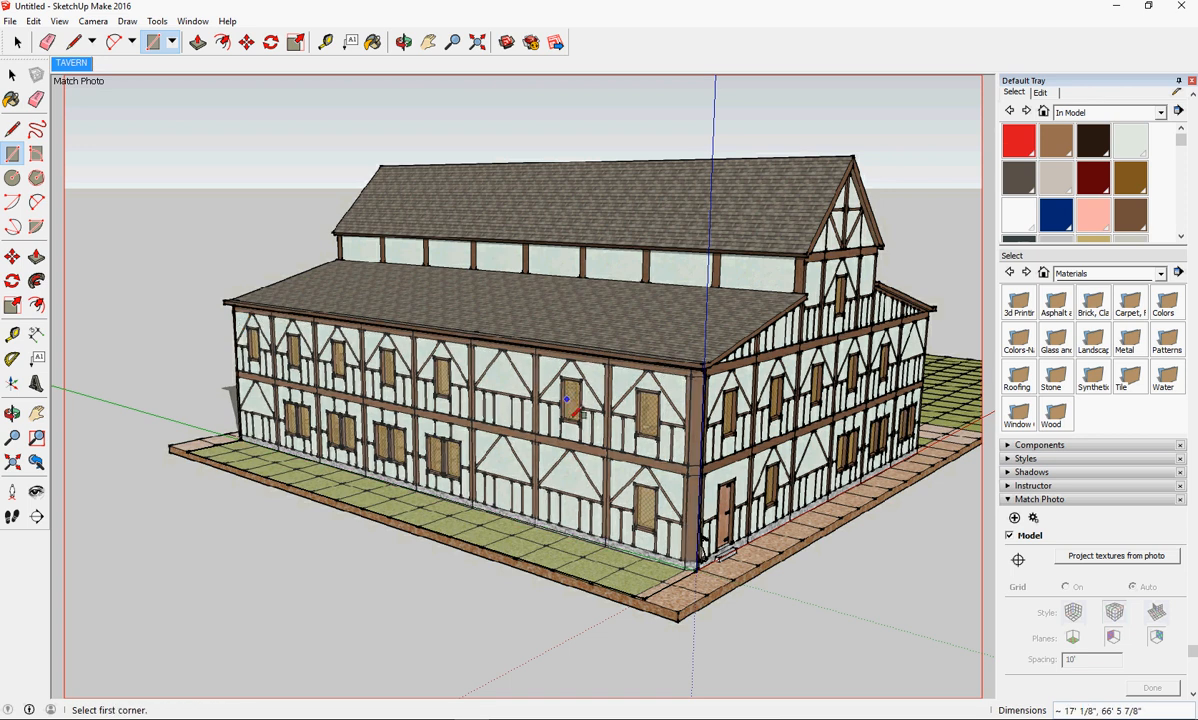
- Draw a ground rectangle from the origin over the door-side pavement, about 50' 5" by 3' 6"
left_click(698, 569)
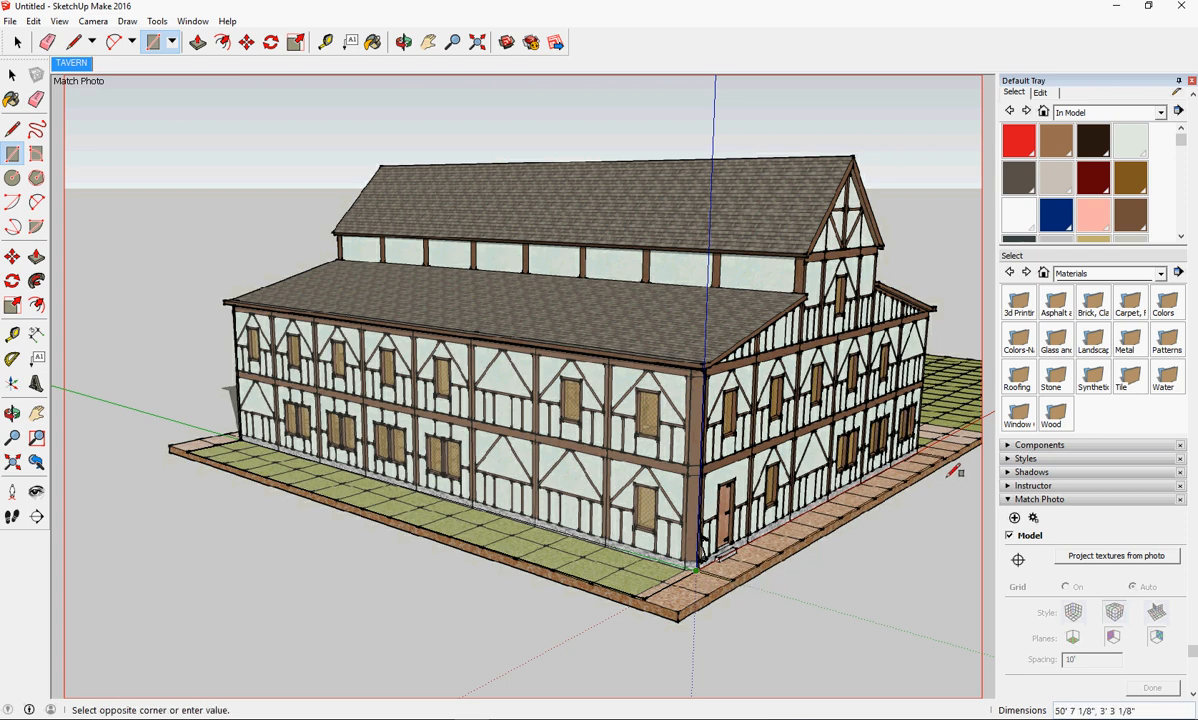
scroll(957, 473, "up", 5)
scroll(953, 470, "down", 3)
key("Escape")
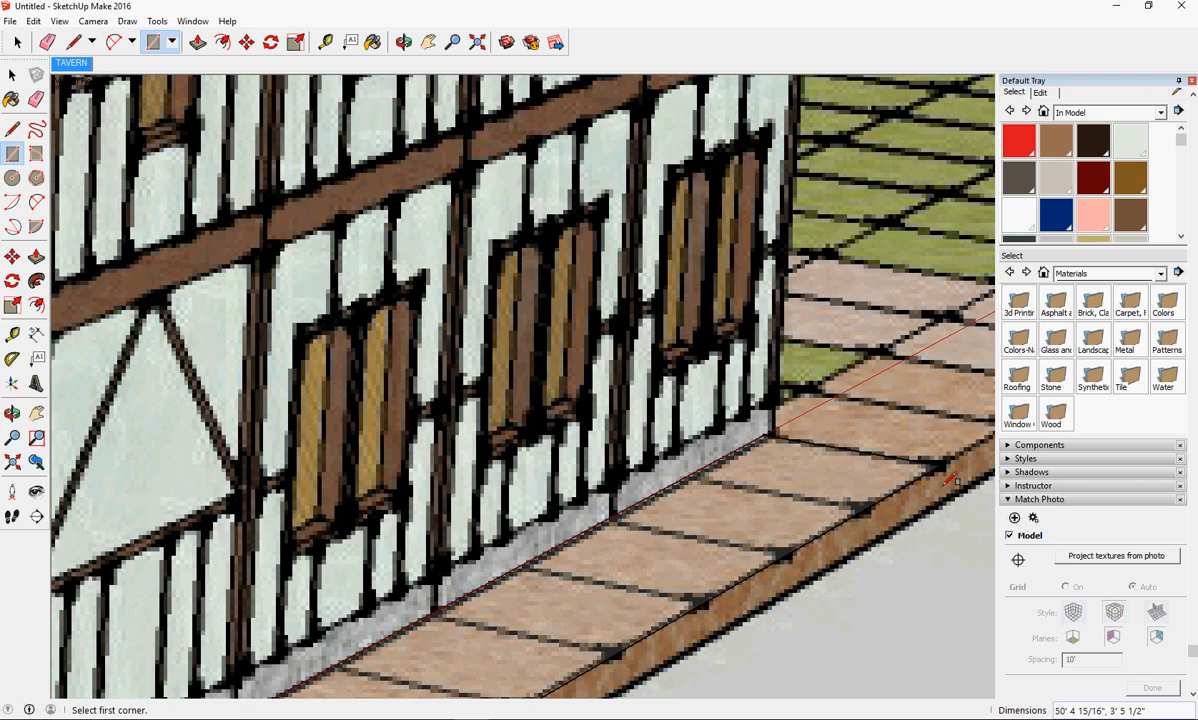
- Draw an upright rectangle from the origin over the door-side wall up to the eave, about 50' 4" by 17' 1"
scroll(770, 508, "down", 5)
scroll(630, 541, "down", 2)
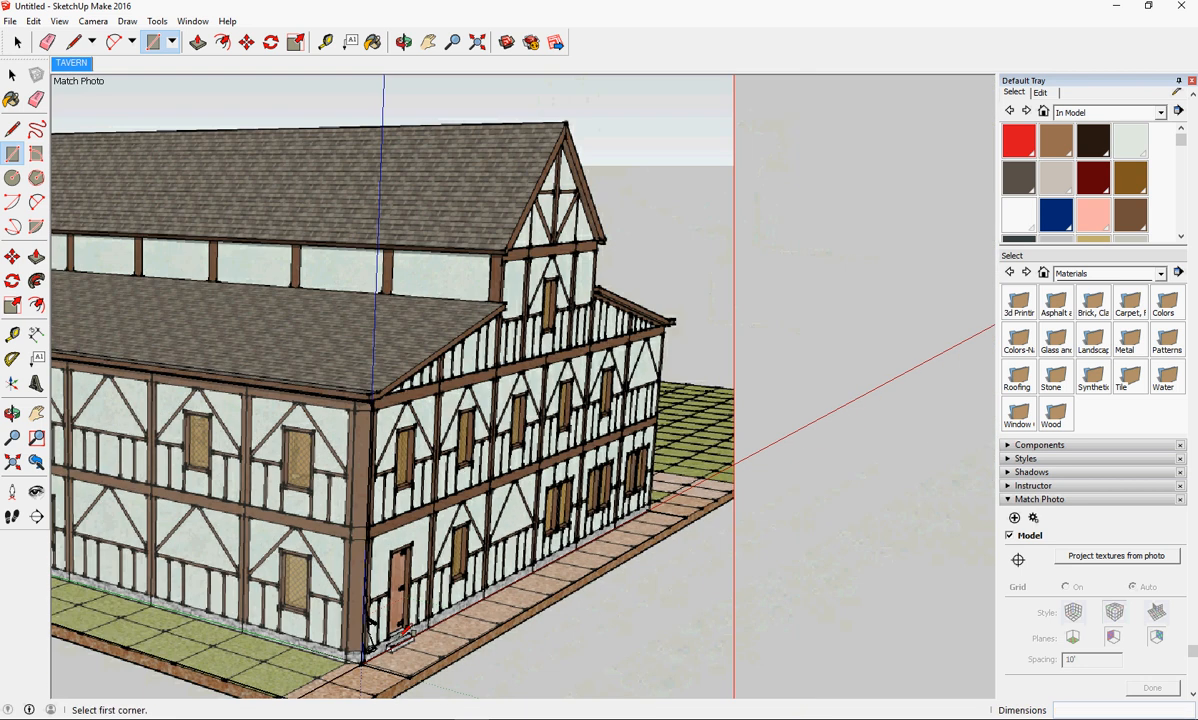
left_click(370, 682)
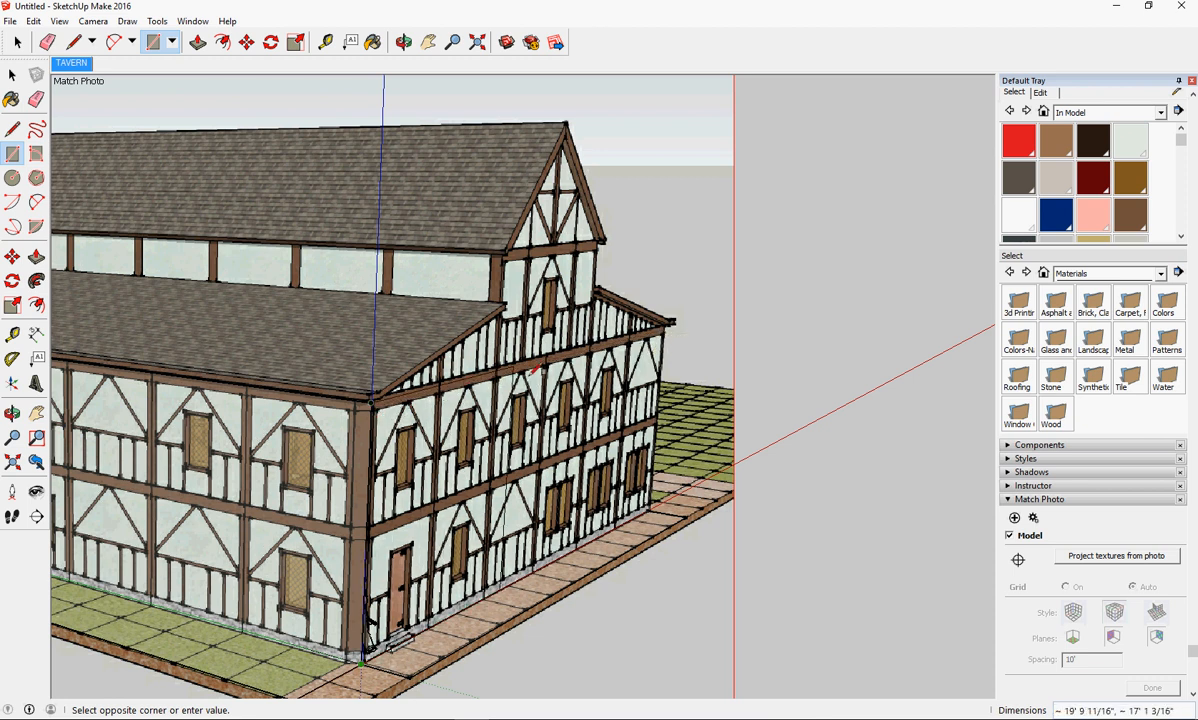
key("Escape")
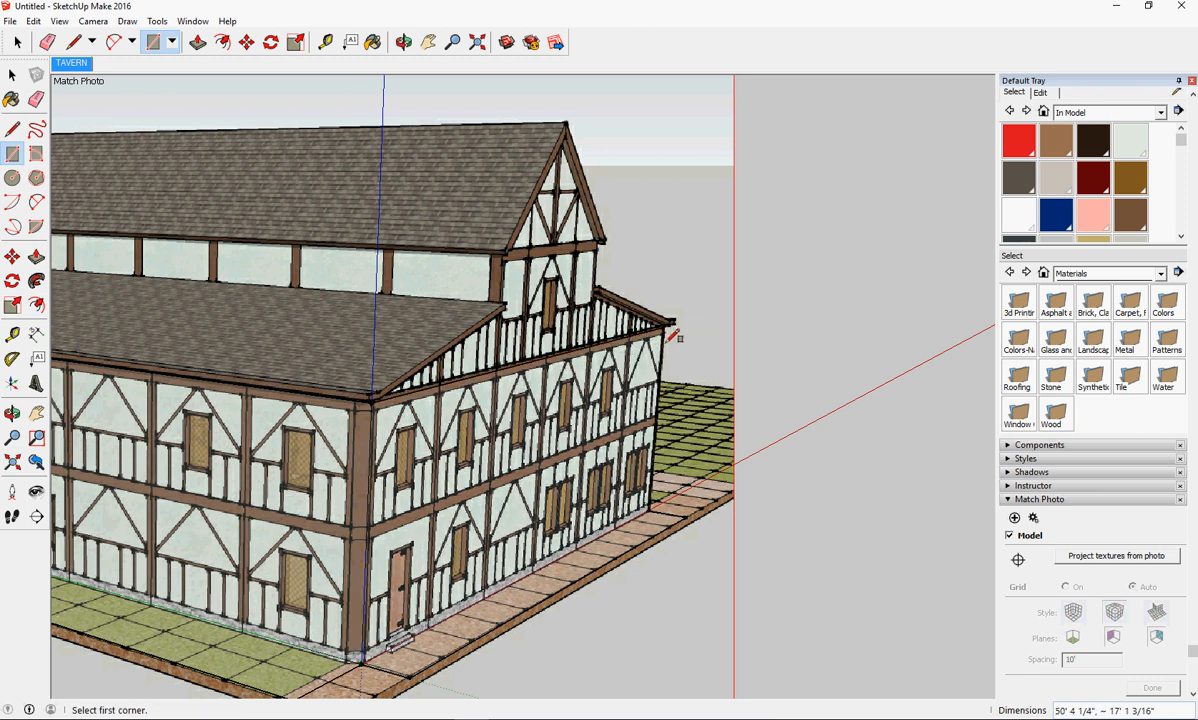
- Draw an upright rectangle from the door-side wall's near top corner to its far edge at roof-peak height, about 50' 4" by 17' 7"
left_click(372, 405)
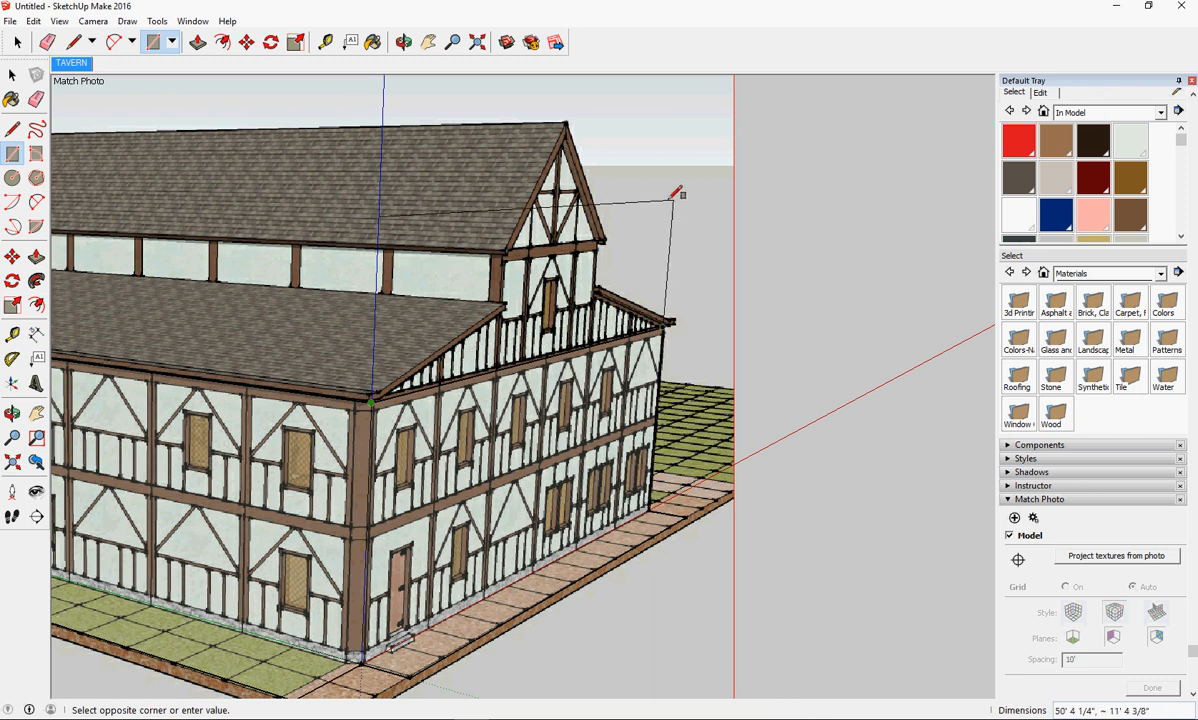
scroll(672, 175, "up", 3)
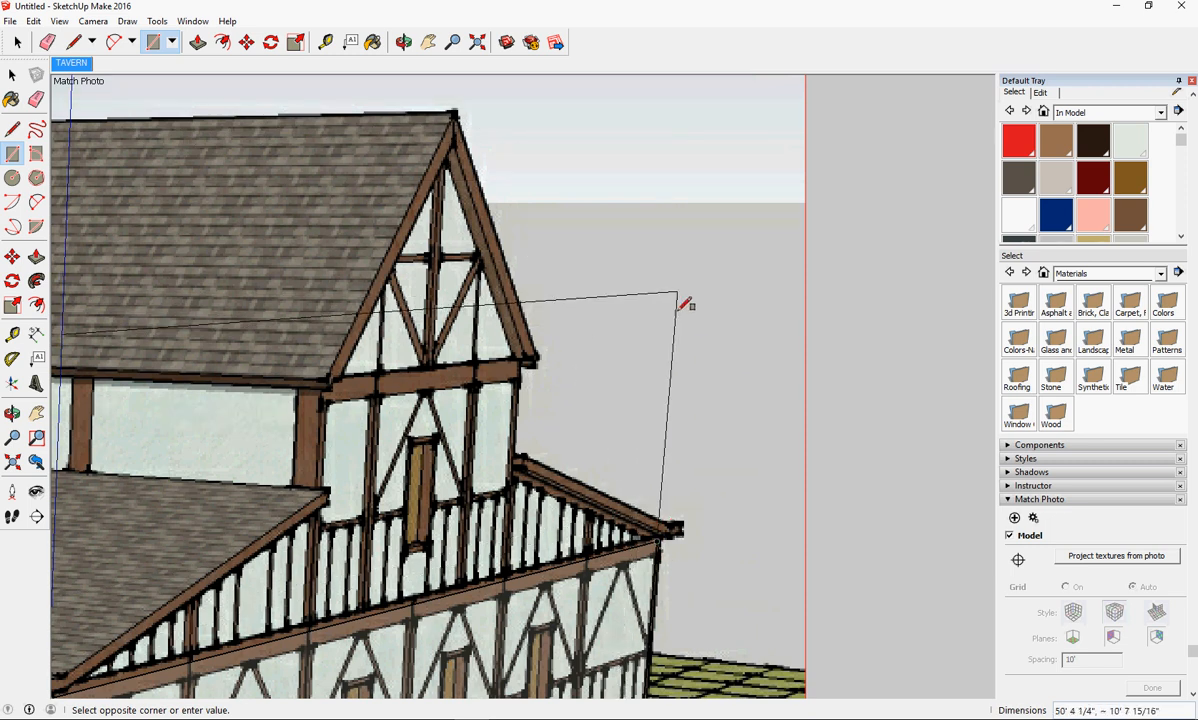
left_click(712, 139)
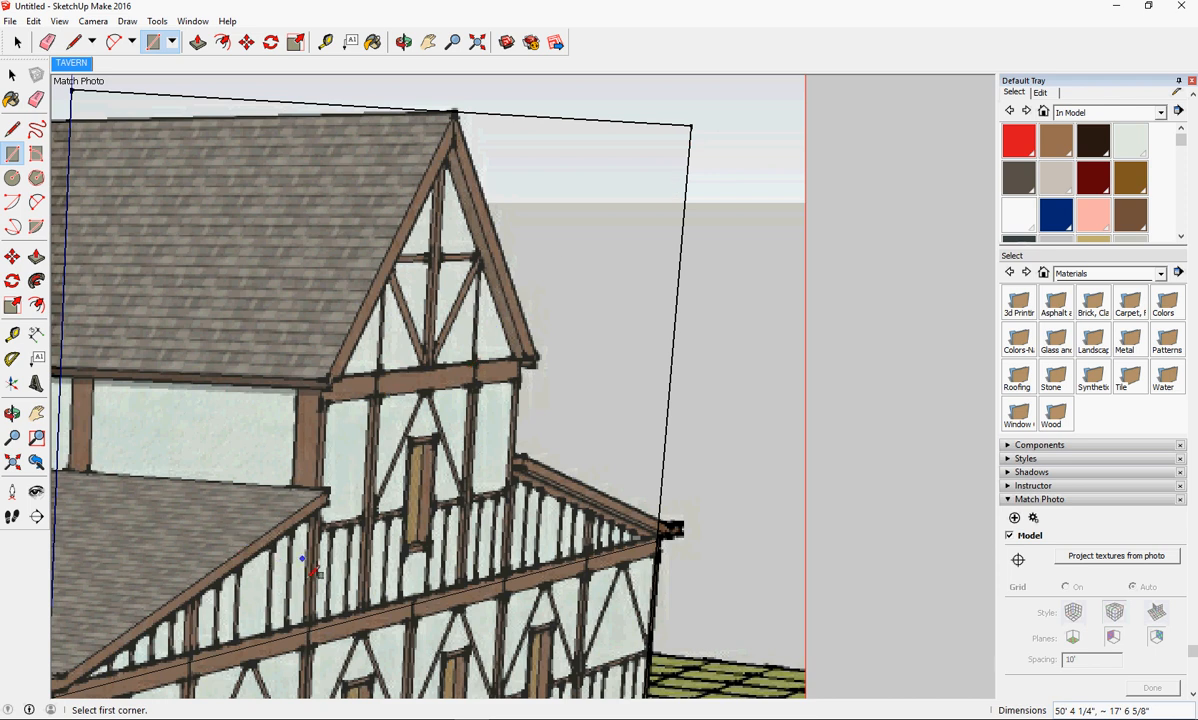
scroll(420, 517, "down", 4)
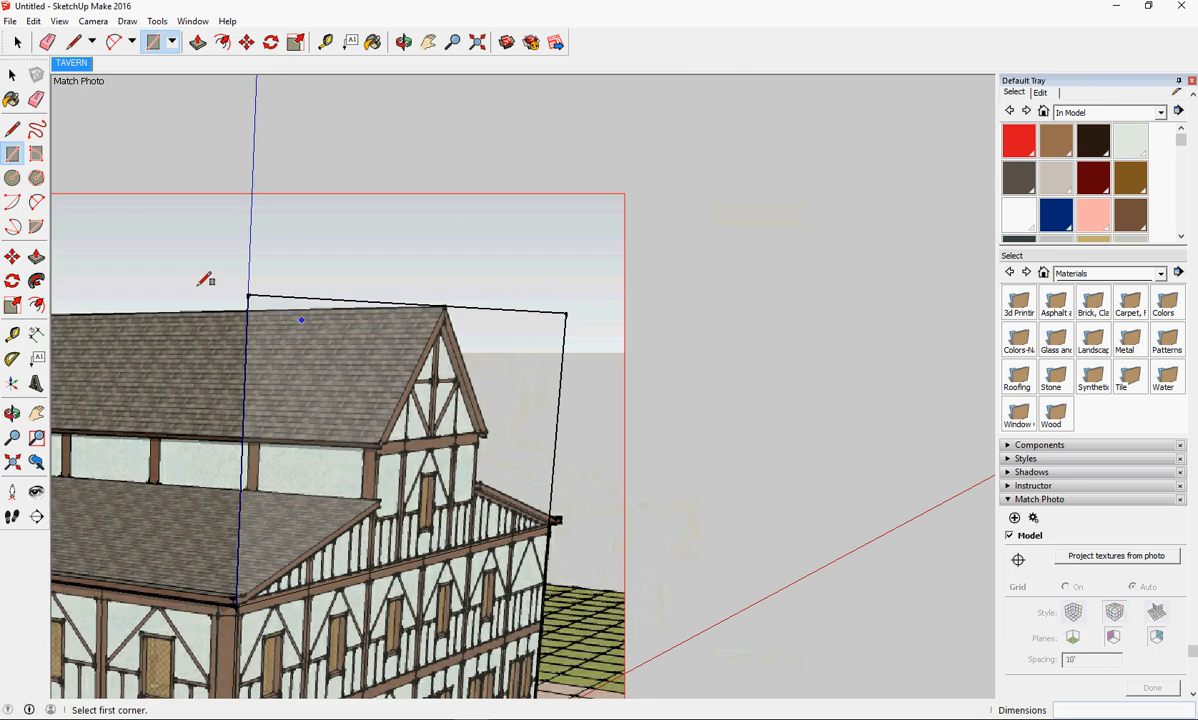
- Draw a vertical line about 17' 6" long from the roof peak down to the top edge of the door-side wall
left_click(12, 129)
left_click(439, 307)
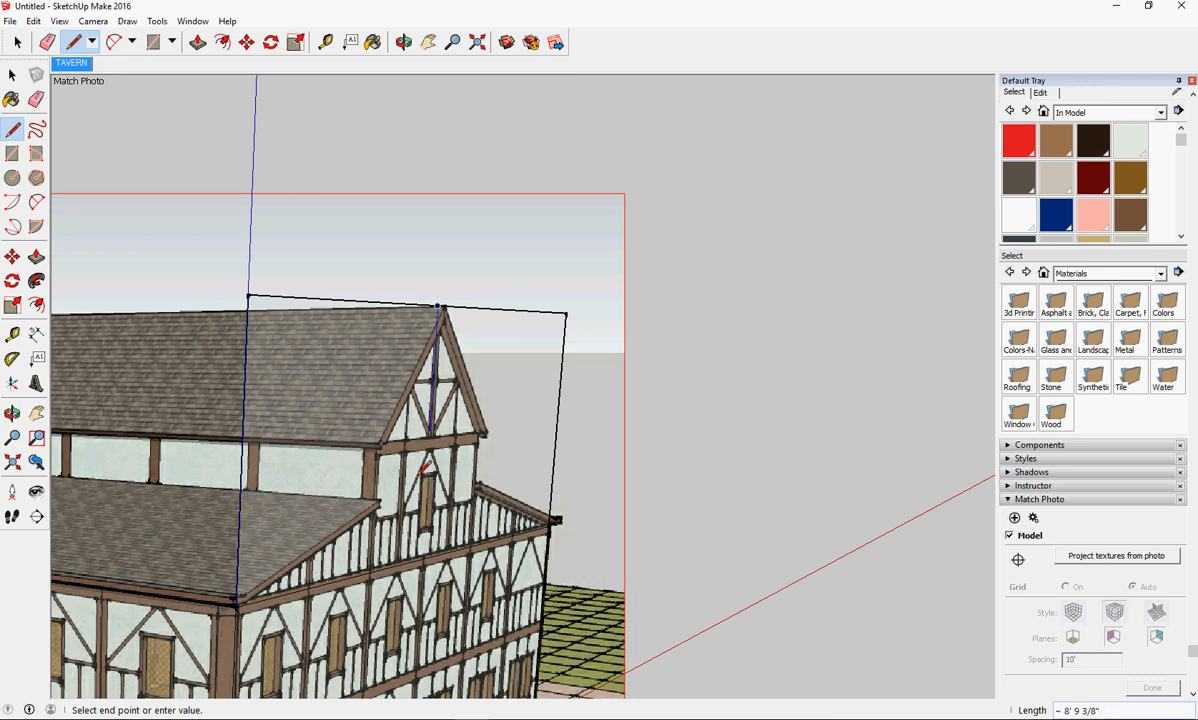
key("Escape")
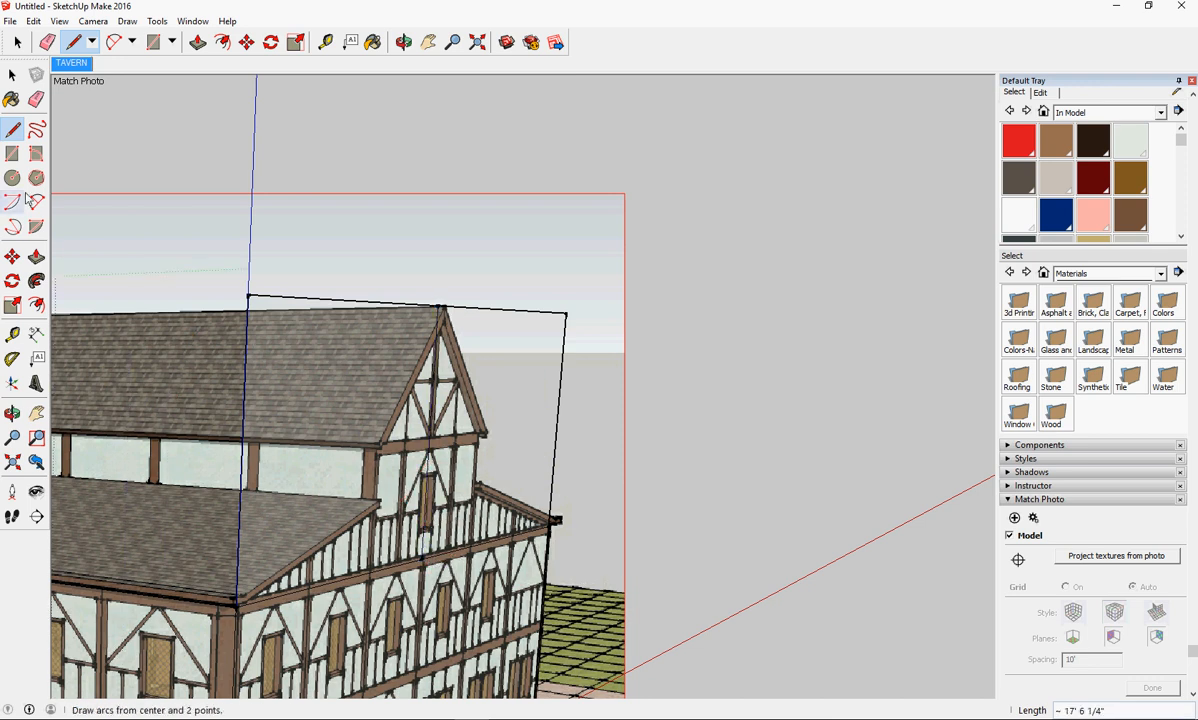
- Draw a rectangle from the vertical line's lower end to the upper gable's far eave corner, about 8' 8" by 8' 2"
left_click(12, 153)
left_click(424, 562)
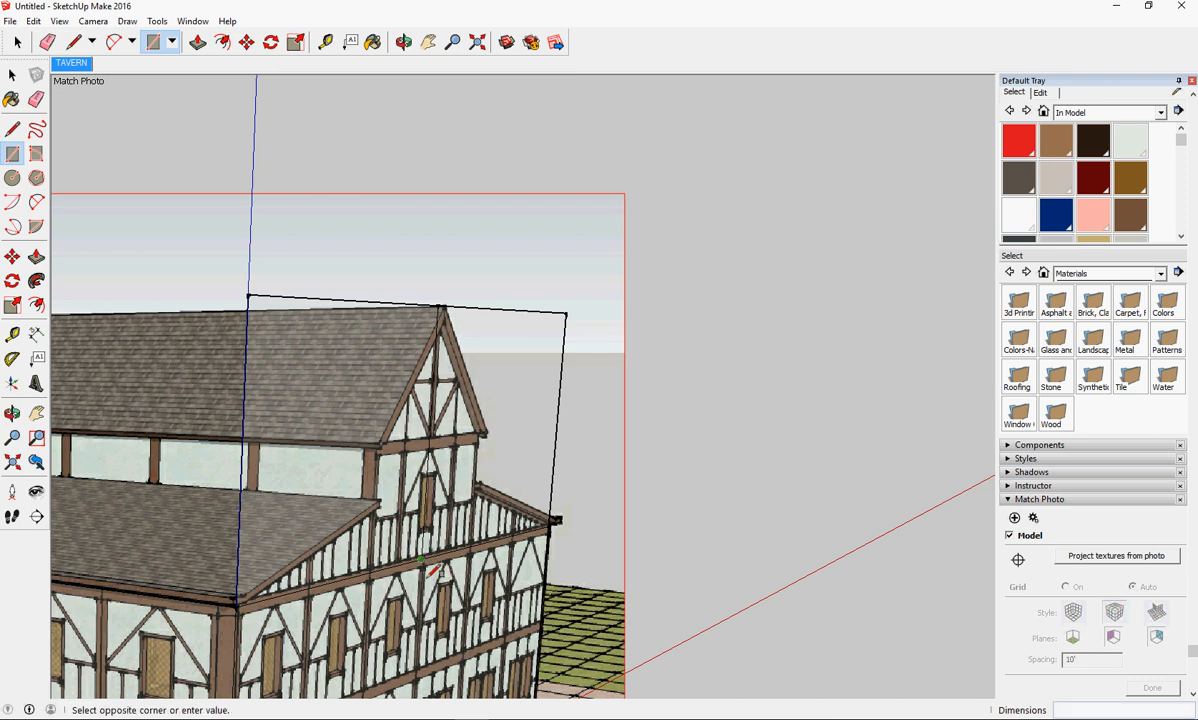
left_click(484, 440)
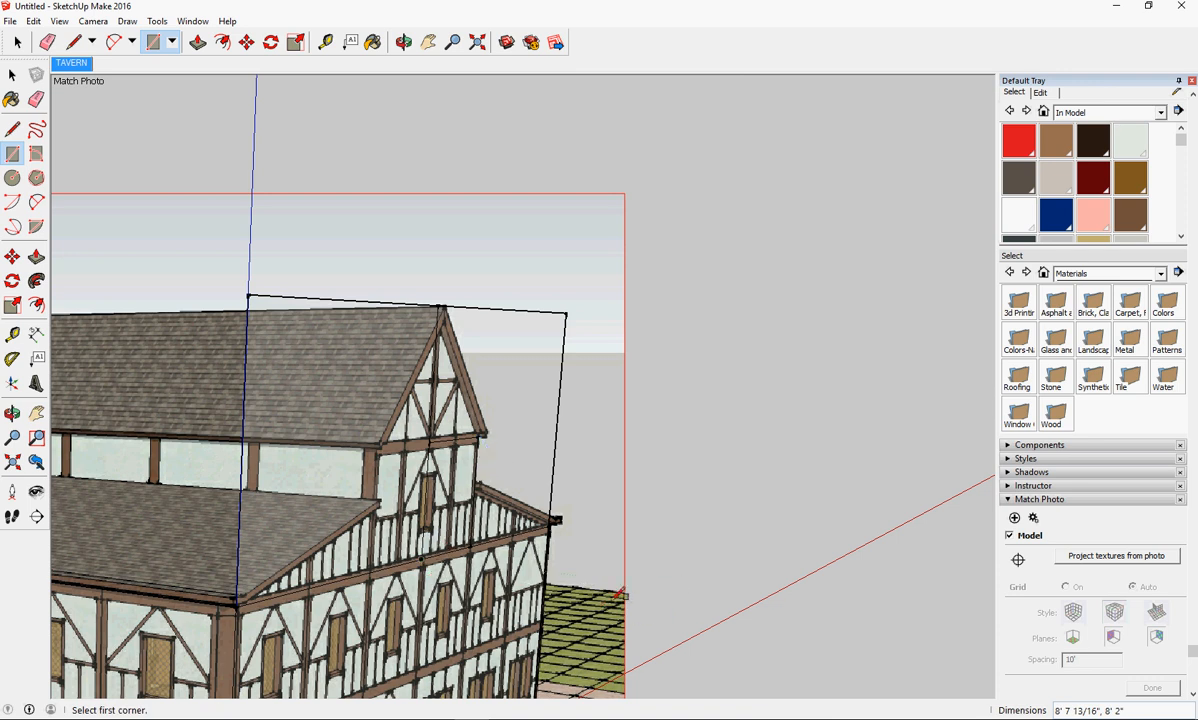
- Copy the upper gable's far rectangular face about 8' 8" across to the near side of the vertical centre line
middle_click_drag(663, 642, 517, 519)
left_click(70, 63)
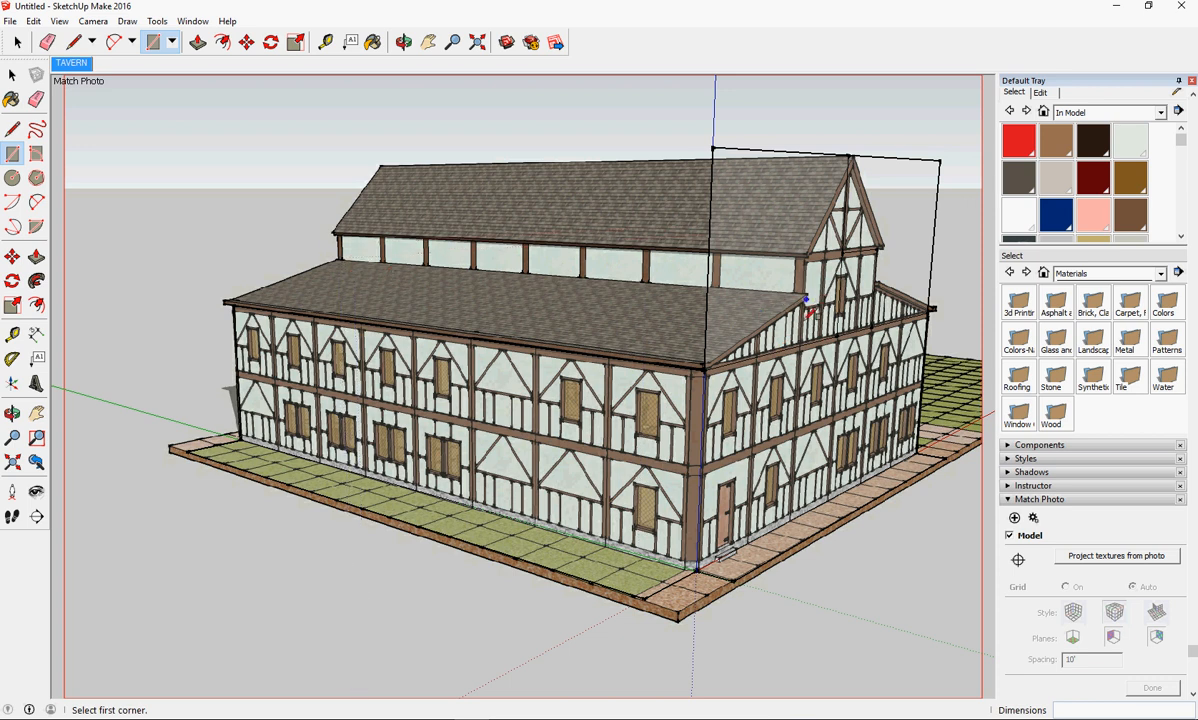
left_click(12, 129)
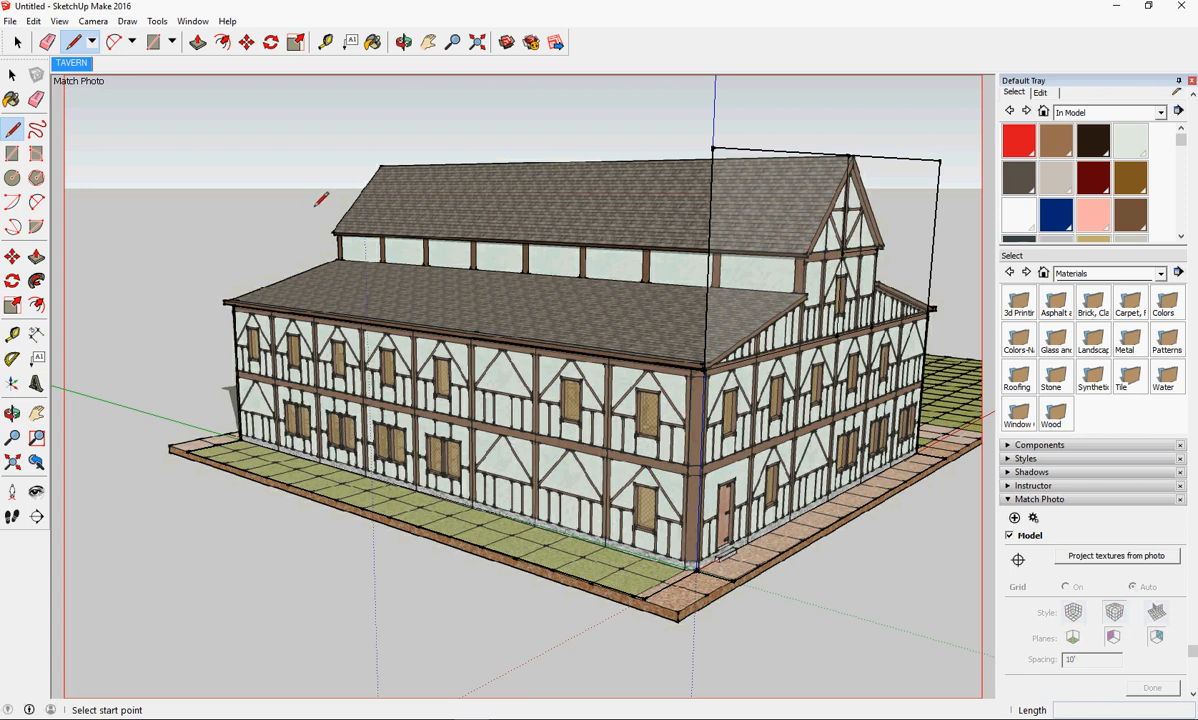
left_click(12, 153)
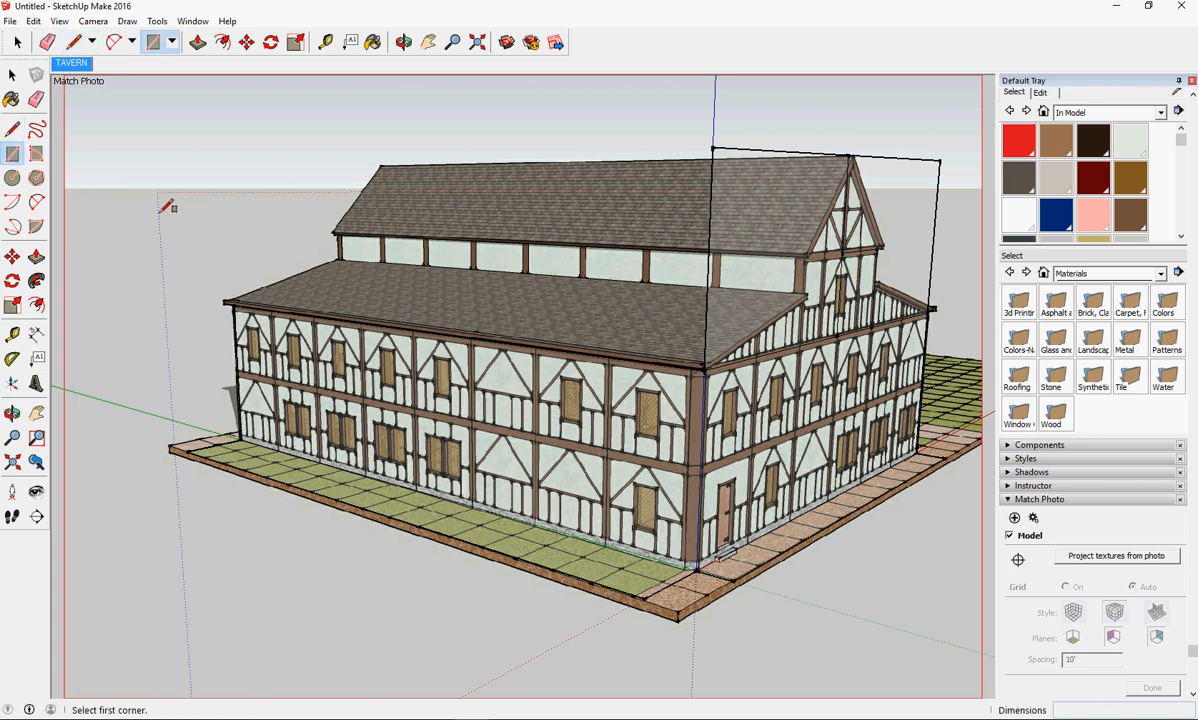
left_click(12, 257)
left_click(12, 76)
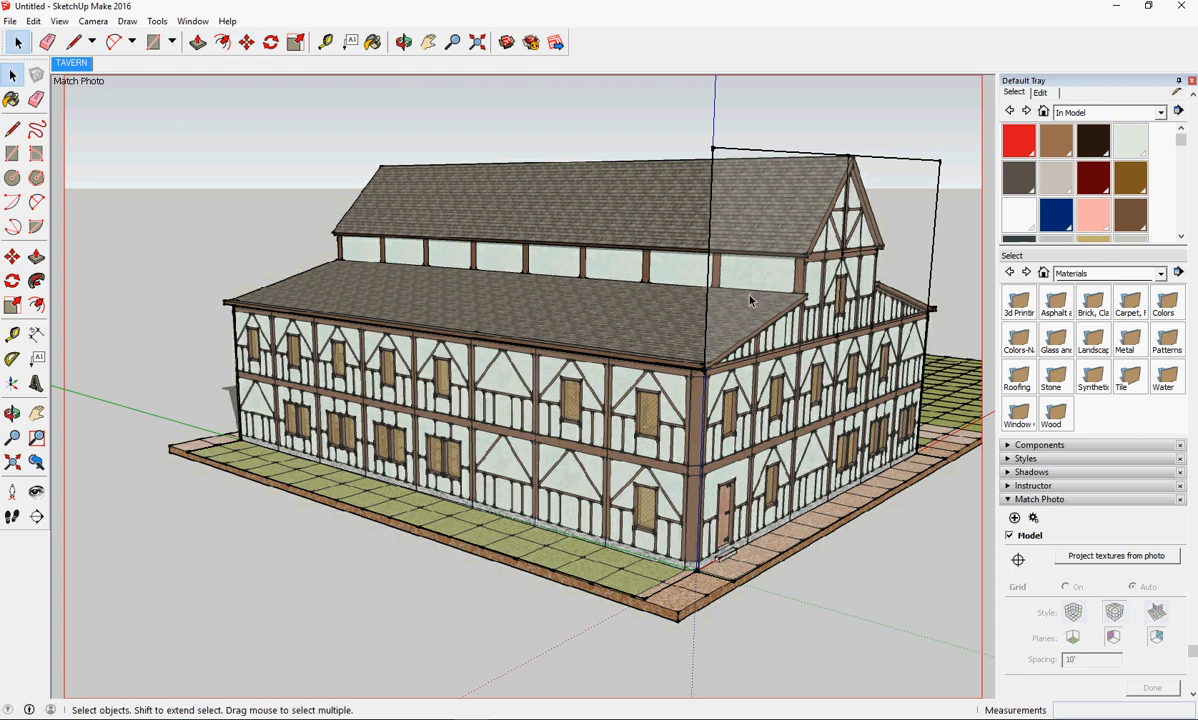
left_click(860, 293)
key("m")
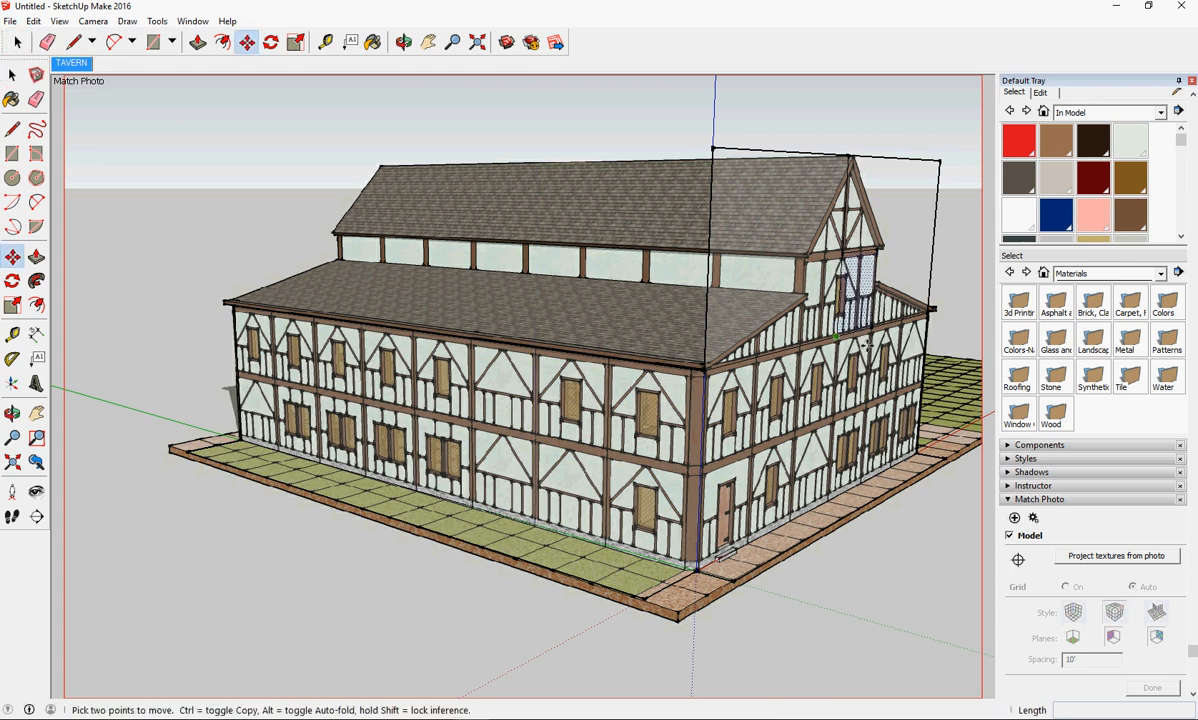
left_click(883, 338)
key("ctrl")
left_click(852, 348)
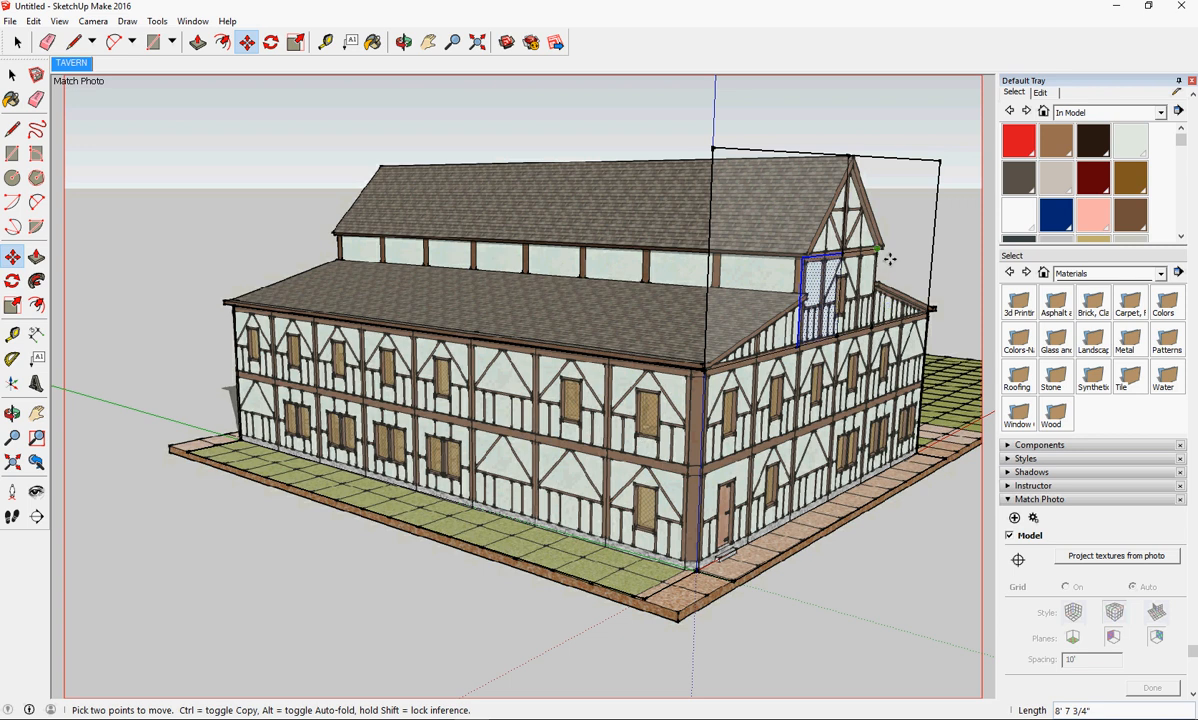
- Draw the lean-to roof slope from the upper gable's near side edge to the door-side wall's near top corner, about 16' 10" long
left_click(12, 129)
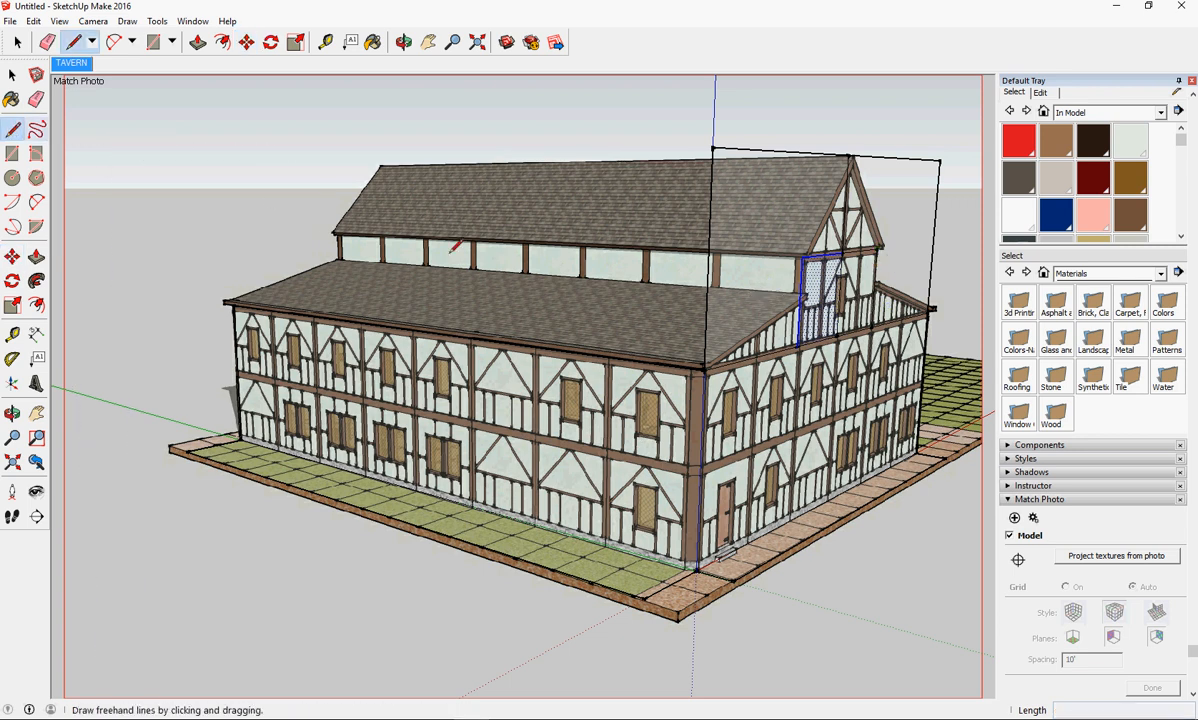
left_click(803, 304)
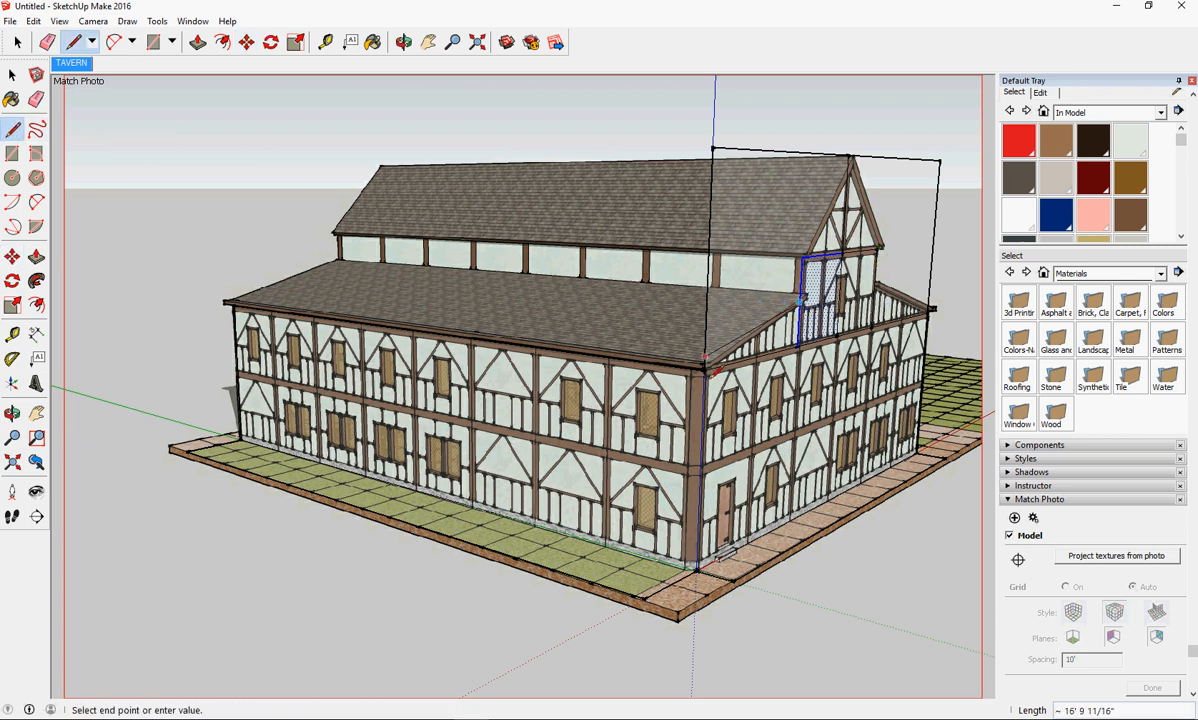
left_click(707, 371)
- Push the triangular lean-to gable face back about 66' 6" to the far end of the long wall
middle_click_drag(590, 397, 637, 443, "shift")
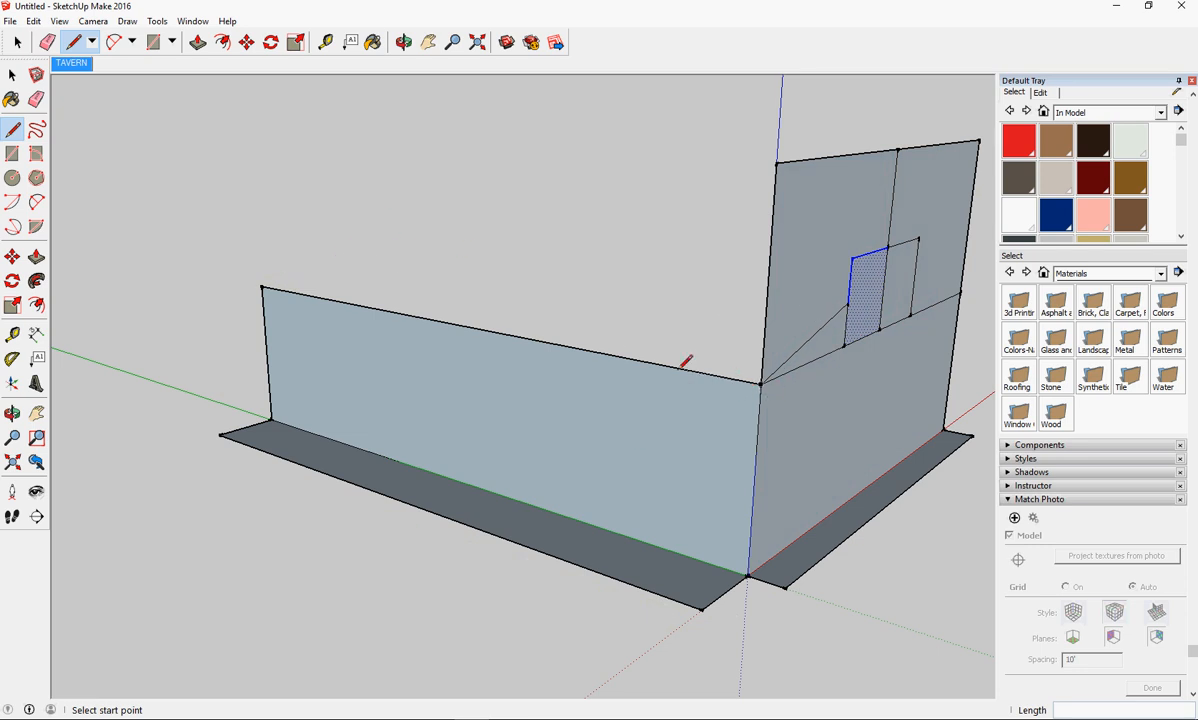
key("p")
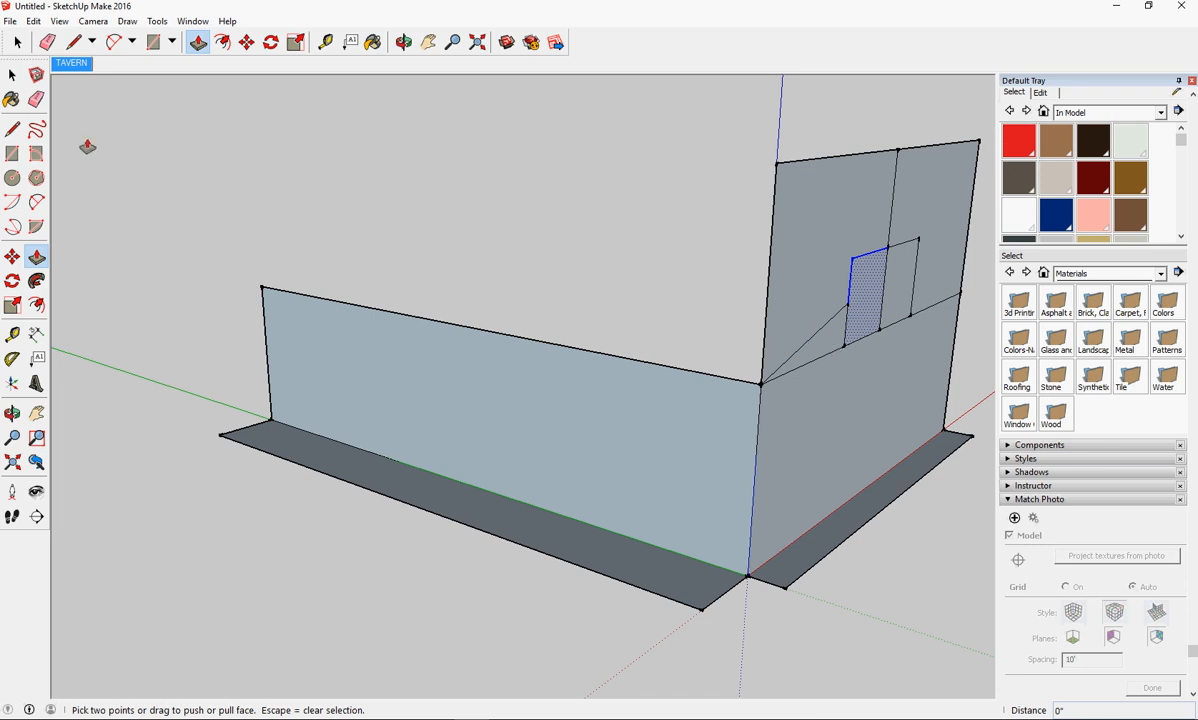
left_click(12, 75)
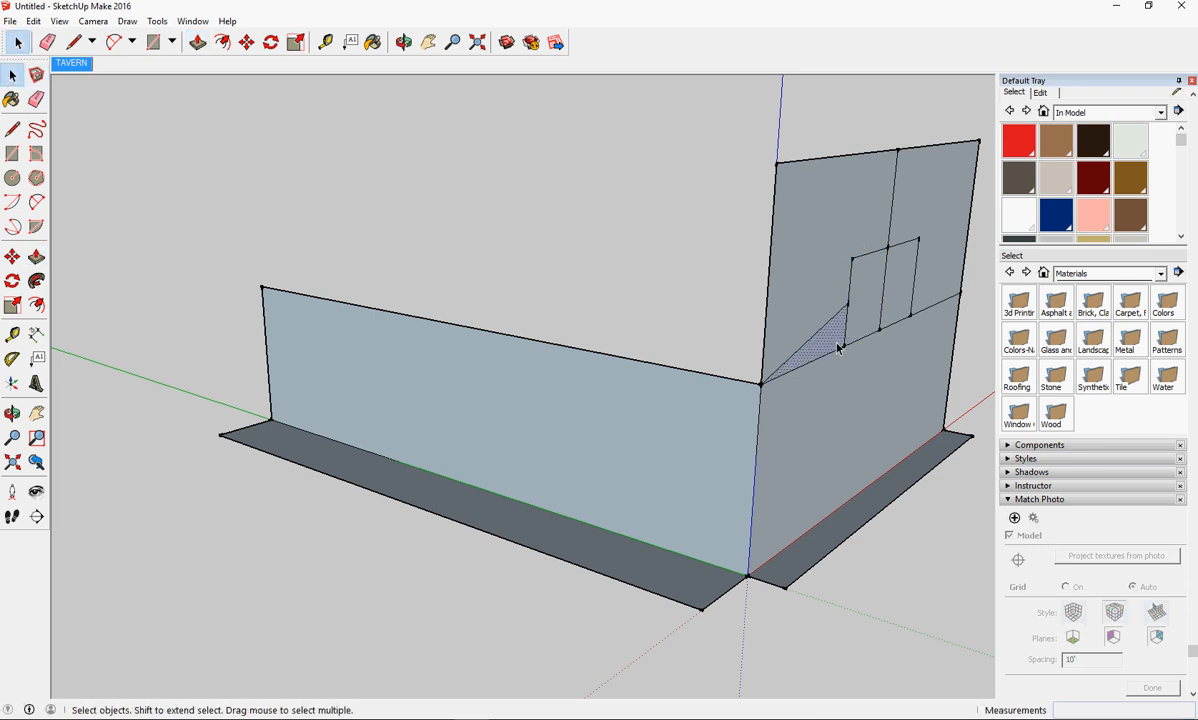
key("p")
left_click_drag(777, 392, 275, 294)
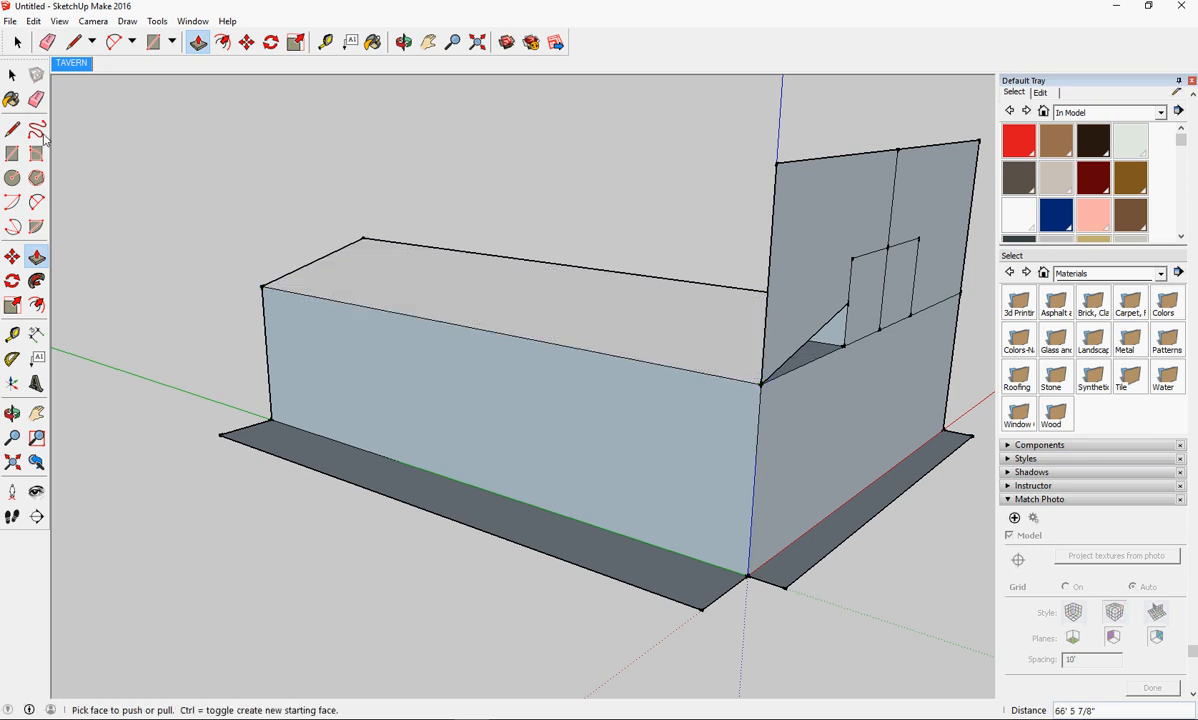
- Close the triangular opening with an upright rectangle about 16' 6" by 4' 1" and delete its surplus upper edge
left_click(12, 153)
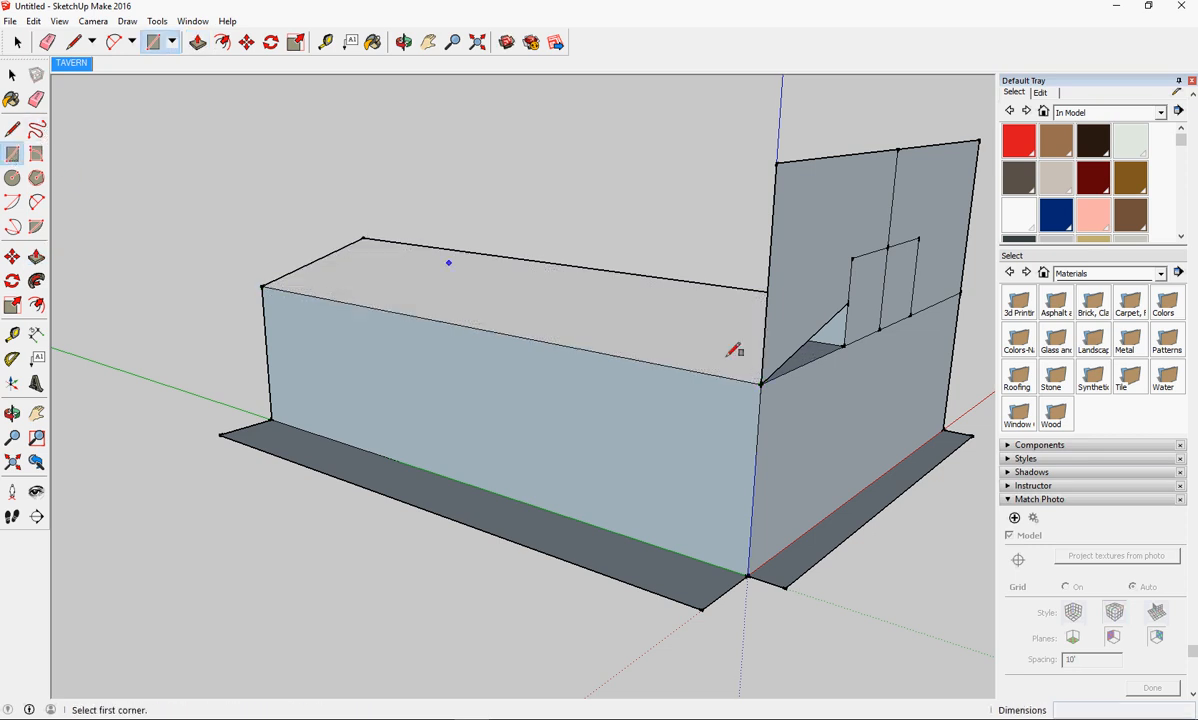
left_click(843, 346)
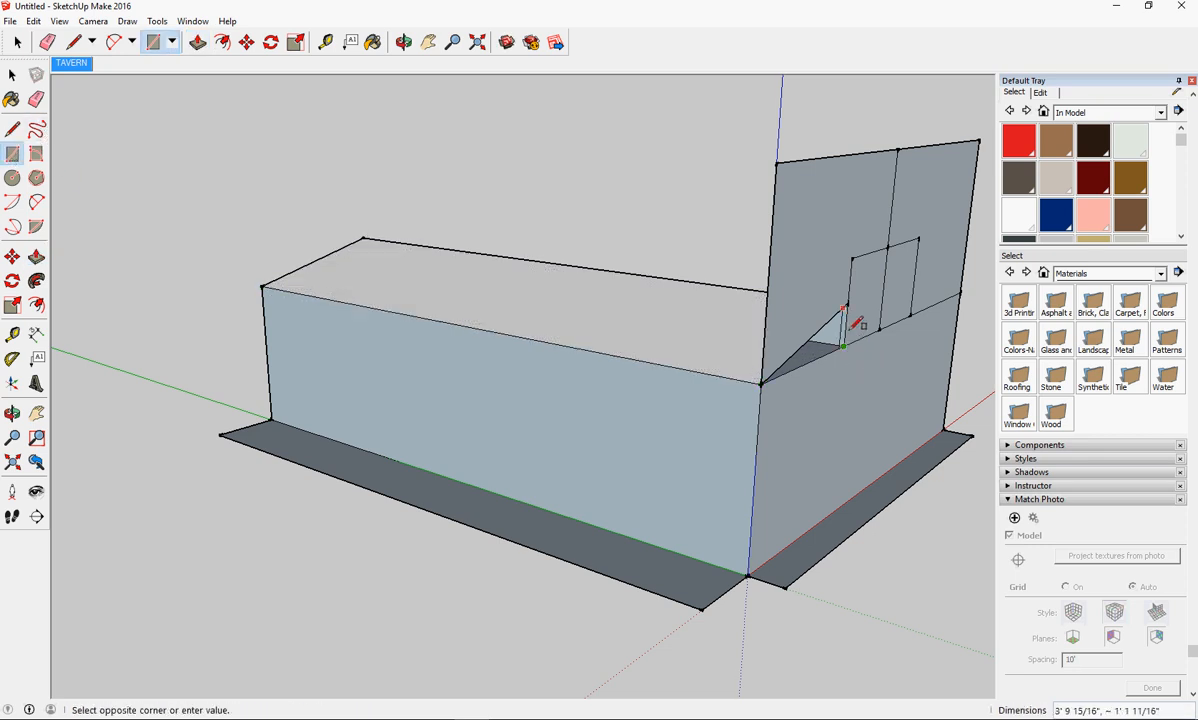
left_click(768, 340)
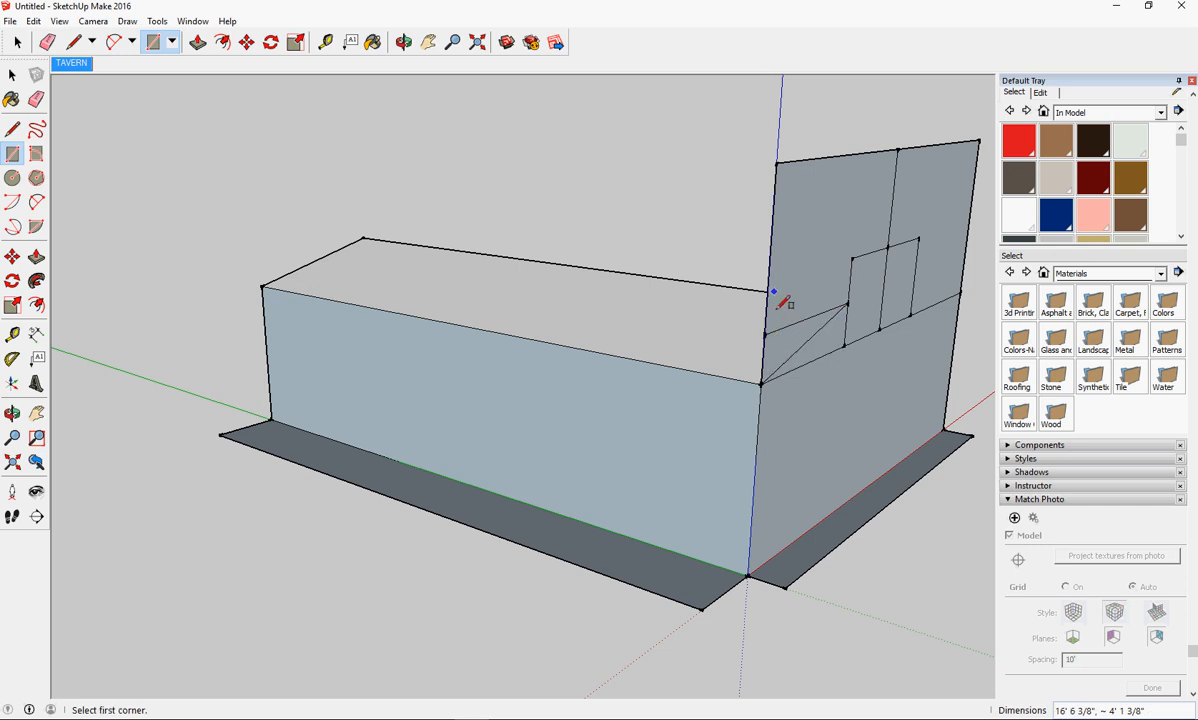
left_click(12, 74)
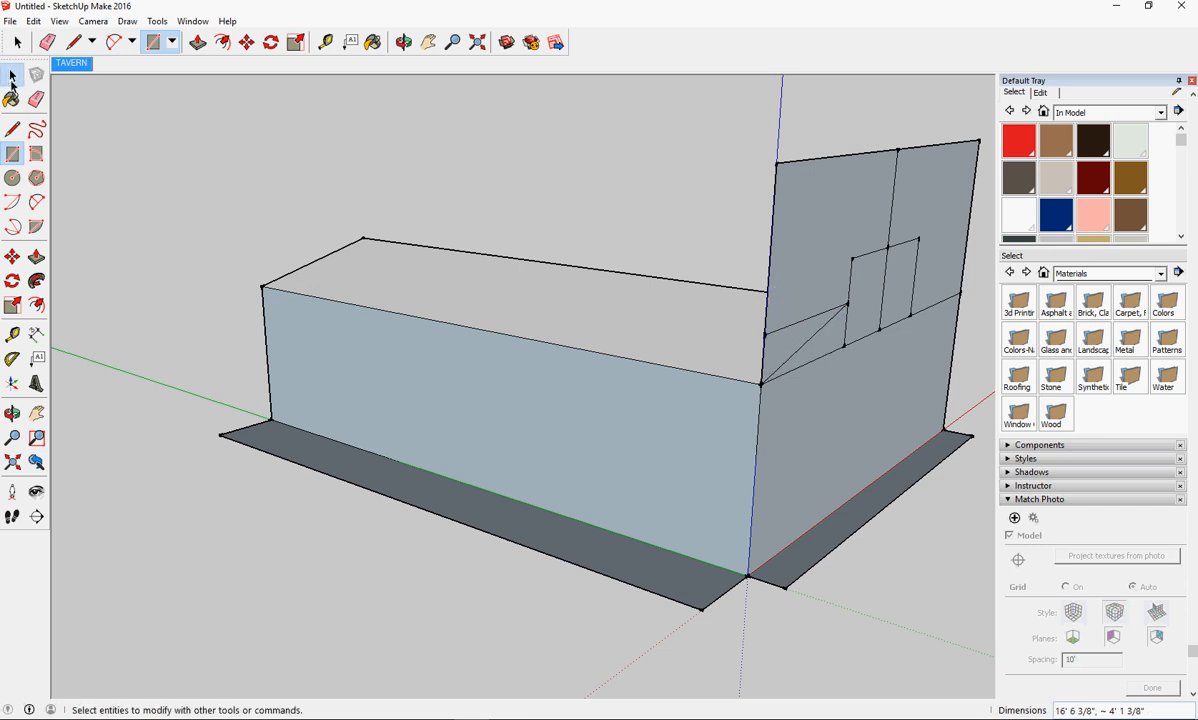
left_click(817, 328)
left_click(805, 319)
key("Delete")
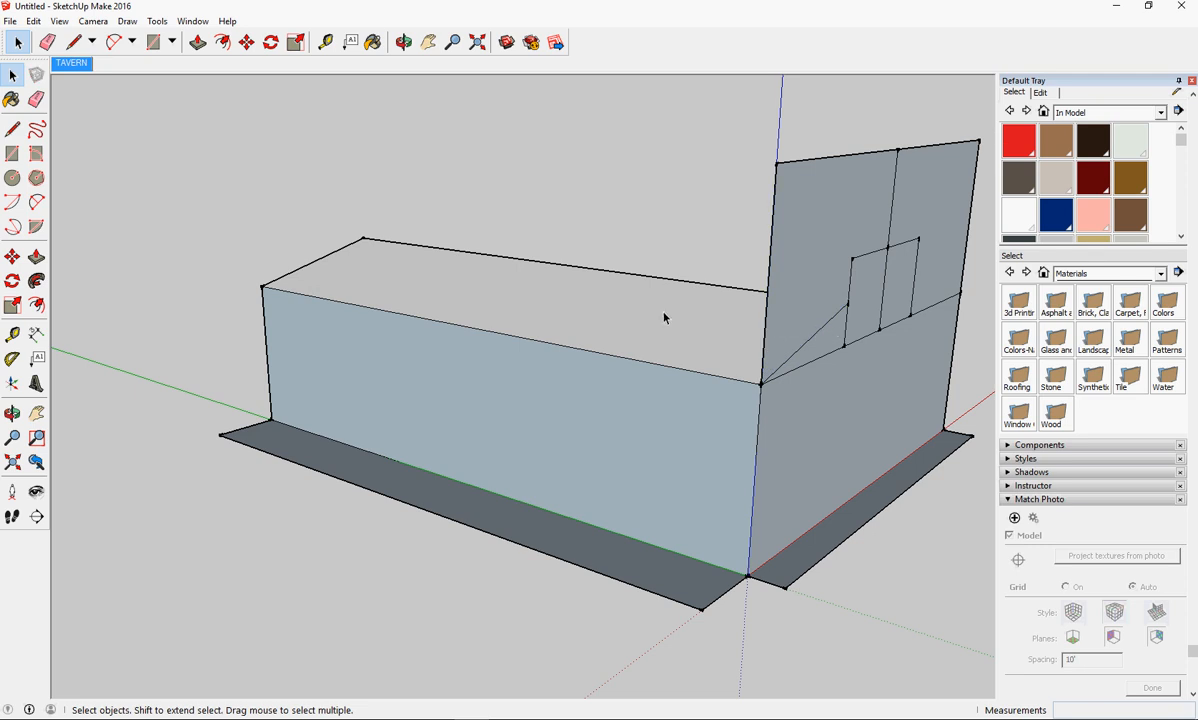
- Copy the upper gable's vertical edge above the lean-to roof to the far end of the roof's upper edge
middle_click_drag(664, 318, 715, 340)
left_click(72, 65)
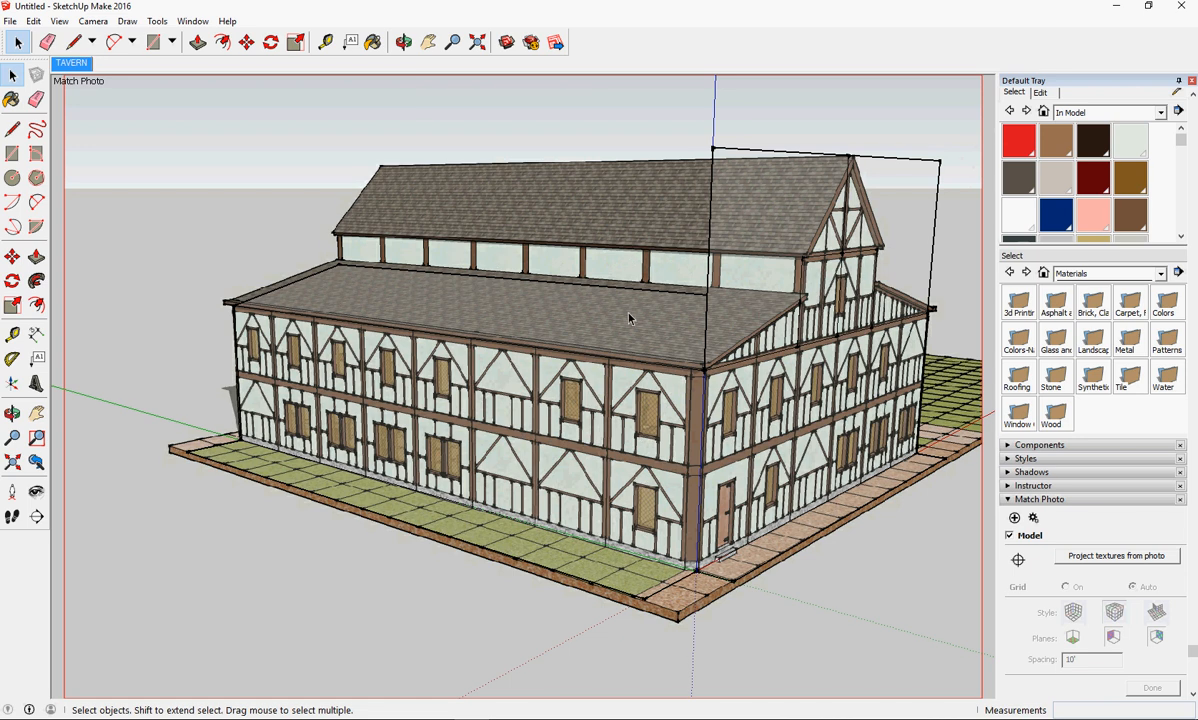
middle_click_drag(621, 316, 717, 401)
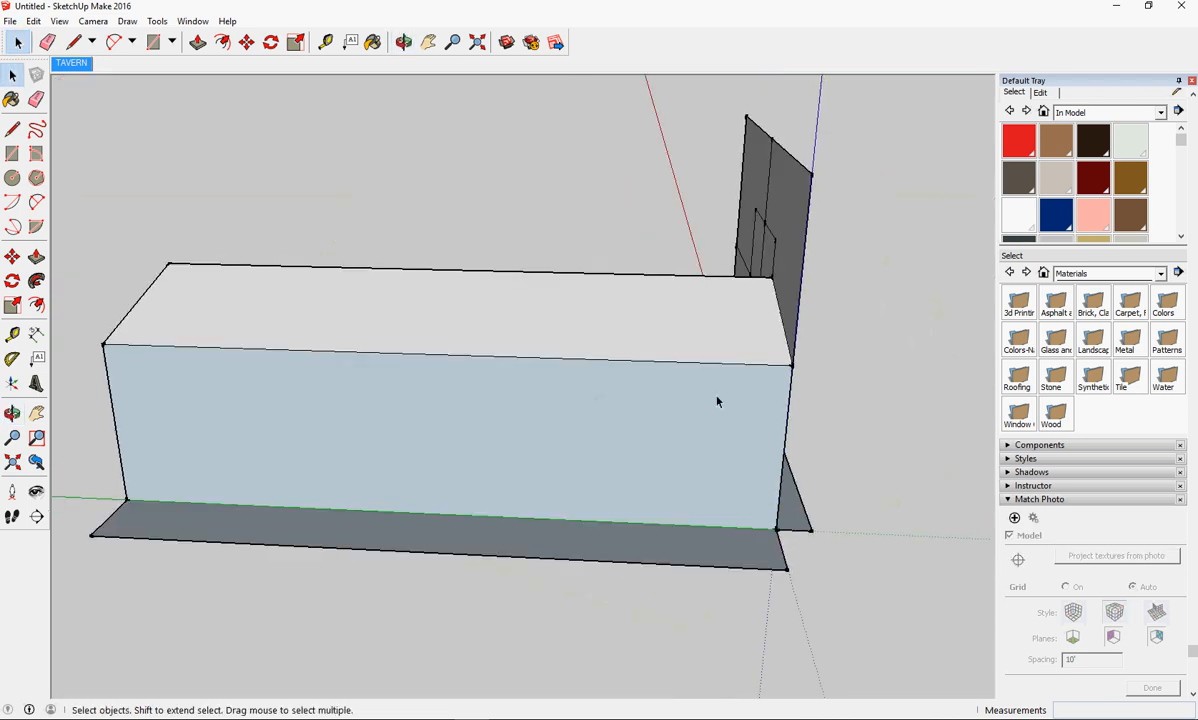
left_click(781, 271)
key("m")
left_click(785, 284)
key("ctrl")
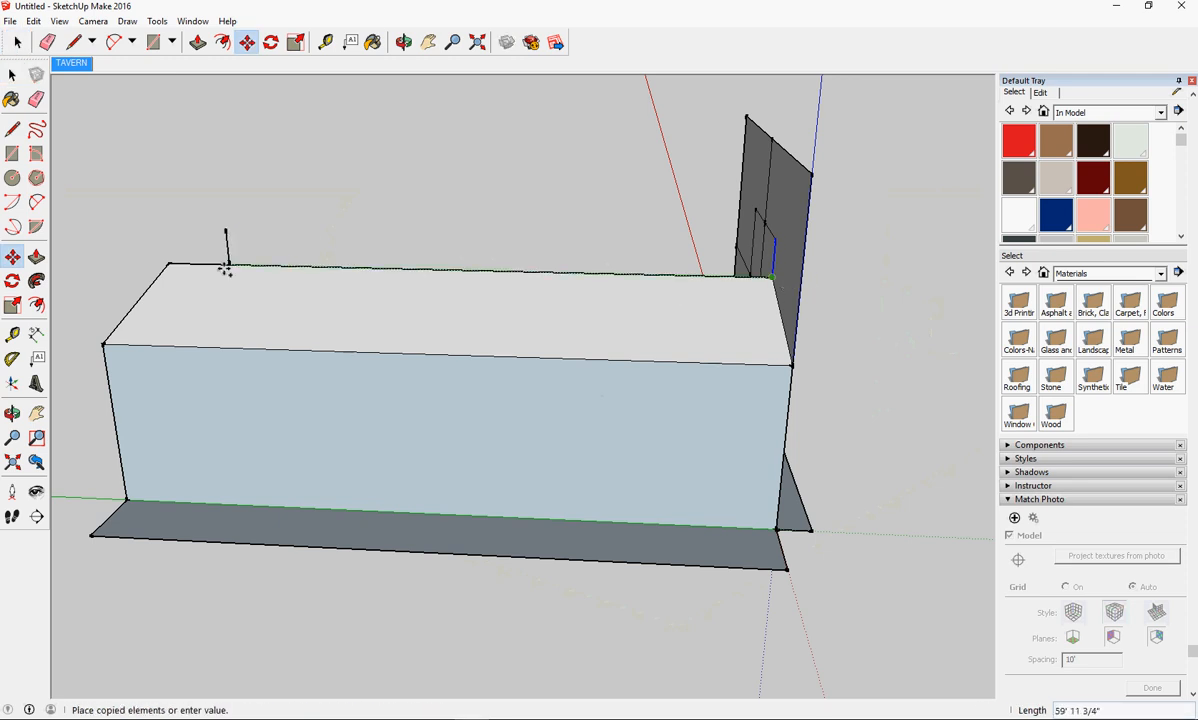
left_click(184, 272)
- Draw a line from the top of the copied edge to the upper gable's near eave corner to form the upper wall
key("l")
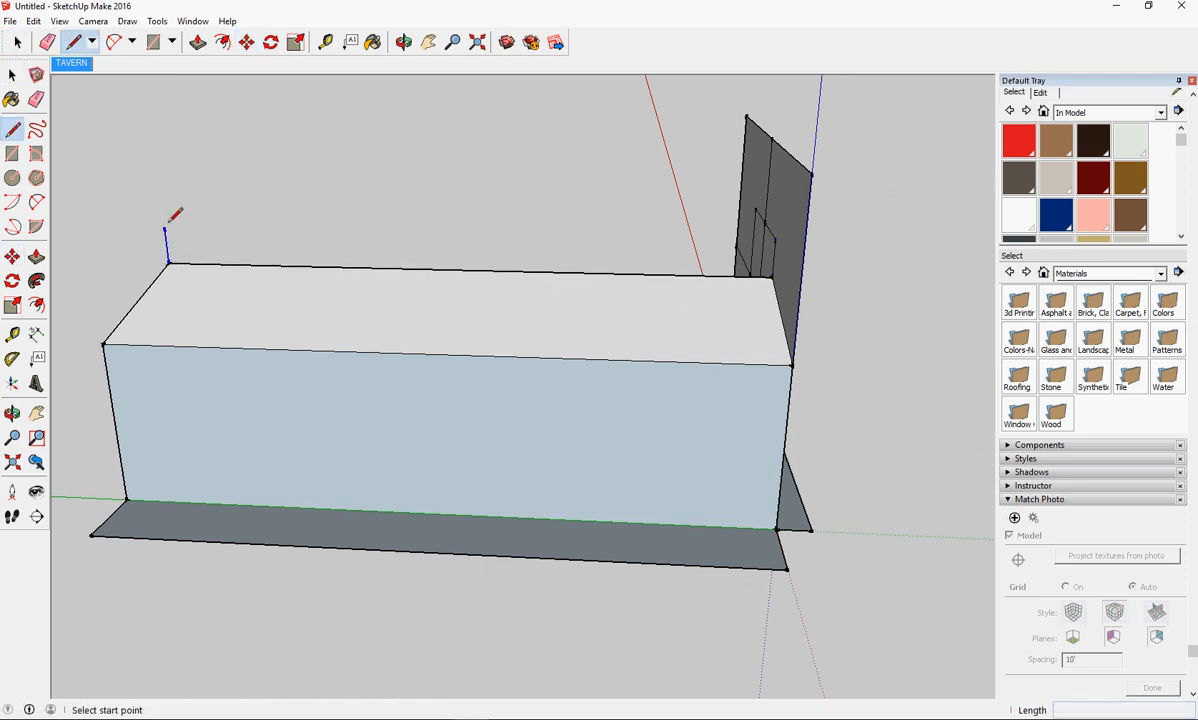
left_click(164, 227)
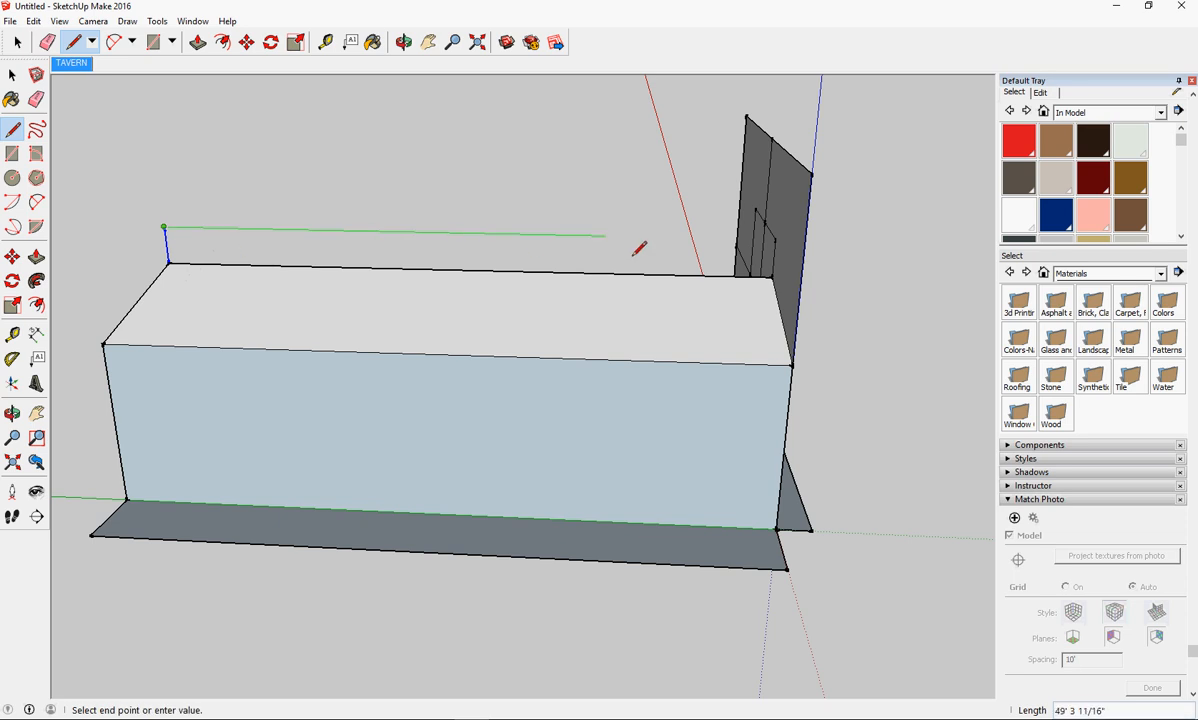
left_click(774, 240)
- Draw two sloping lines about 12' 8" long from the upper gable's eave corners to the roof peak
mouse_move(790, 370)
middle_mouse_down()
mouse_move(567, 382)
mouse_move(527, 345)
mouse_move(490, 346)
middle_mouse_up()
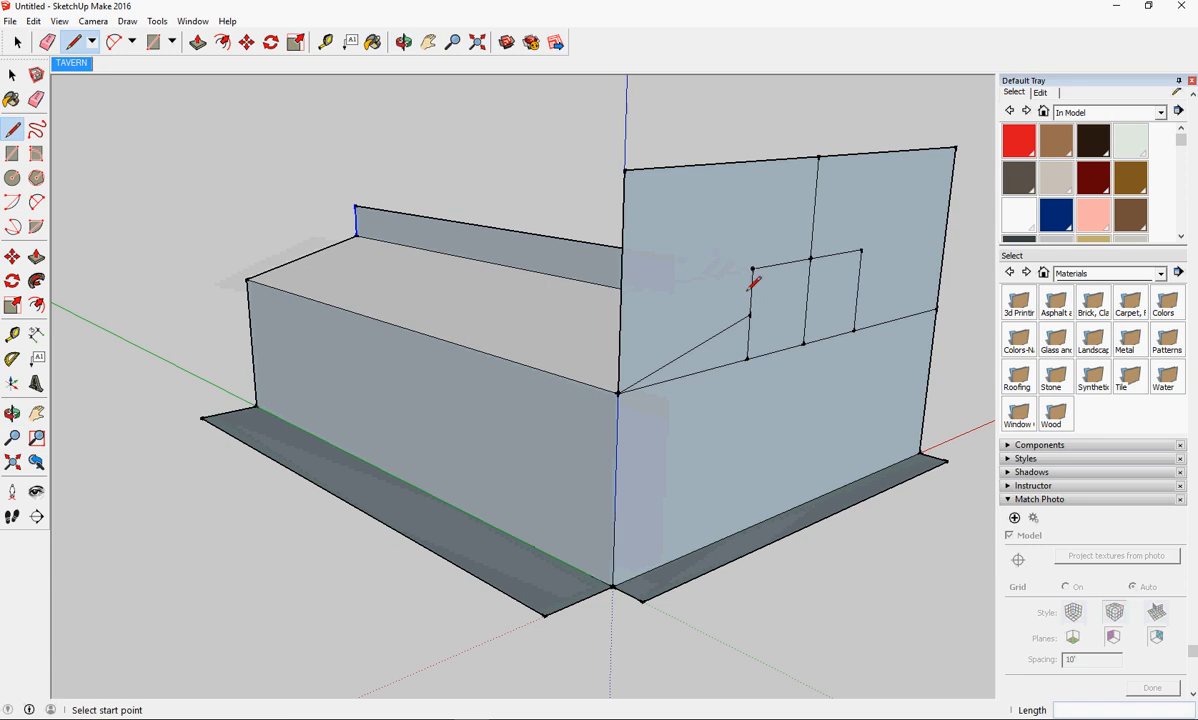
left_click(753, 269)
left_click(818, 158)
left_click(818, 158)
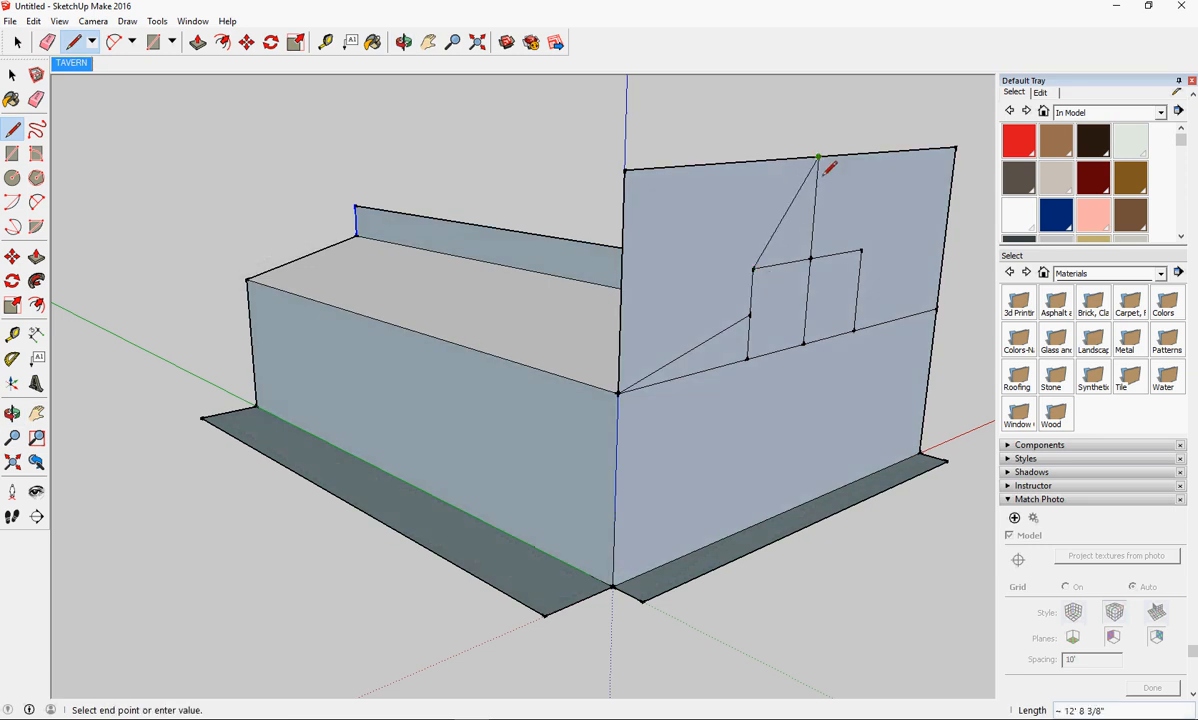
left_click(861, 250)
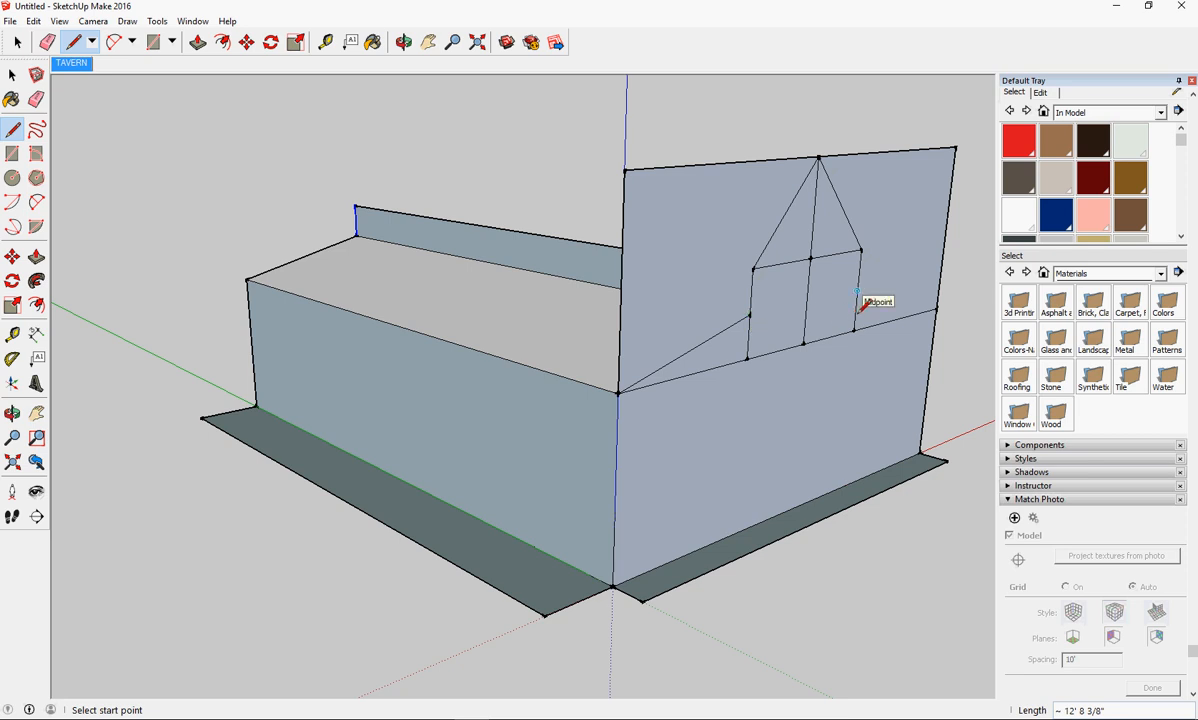
- Draw the opposite lean-to roof line from the midpoint of the upper gable's far side edge to the wall's far top corner
scroll(855, 292, "up", 5)
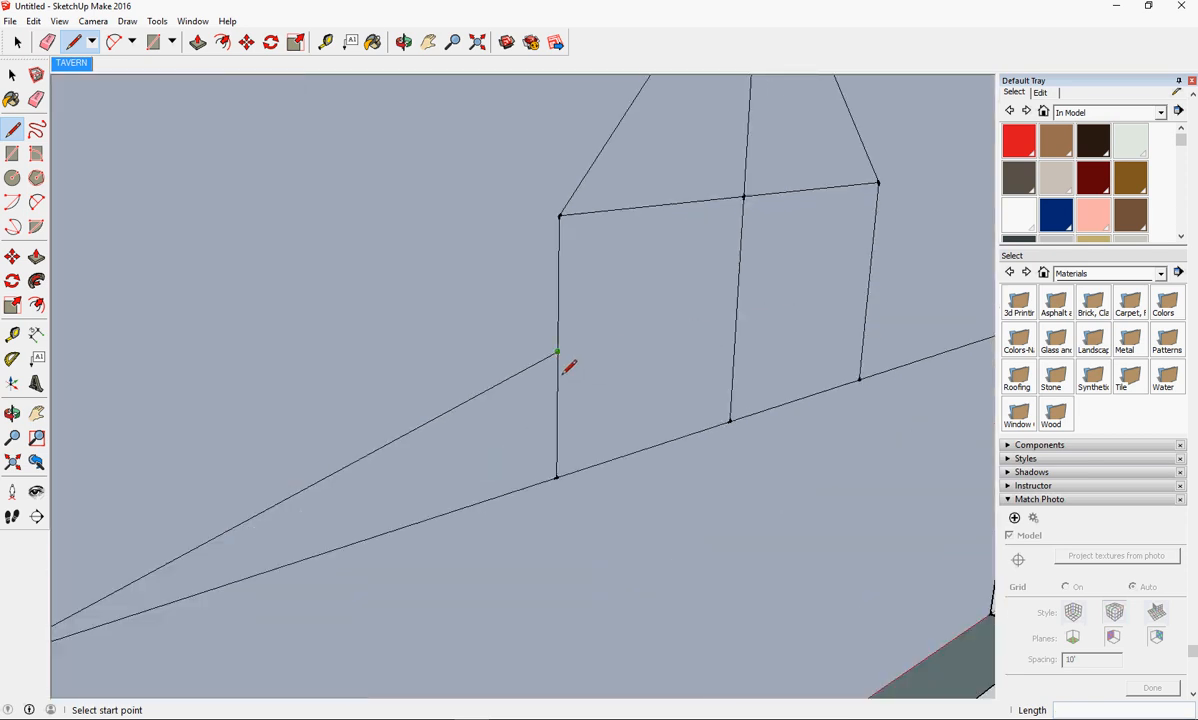
left_click(868, 286)
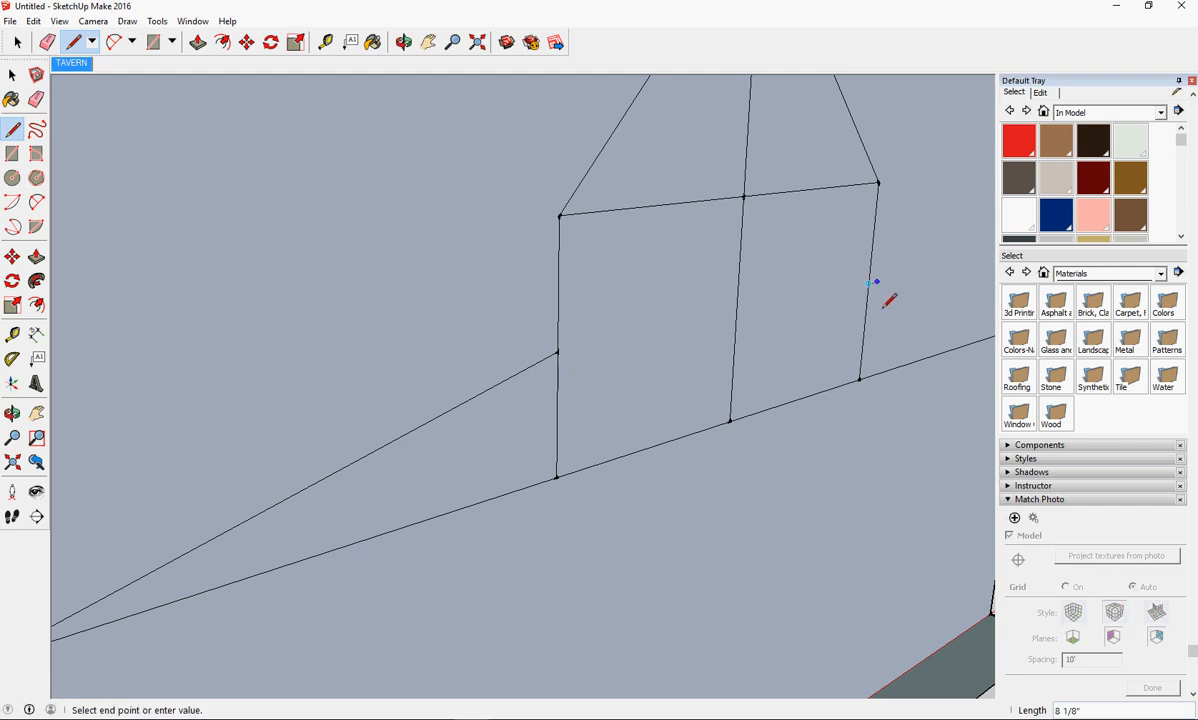
scroll(888, 300, "down", 3)
mouse_move(995, 326)
middle_mouse_down()
mouse_move(950, 345)
mouse_move(877, 337)
middle_mouse_up()
scroll(950, 345, "down", 3)
left_click(878, 331)
scroll(570, 361, "down", 5)
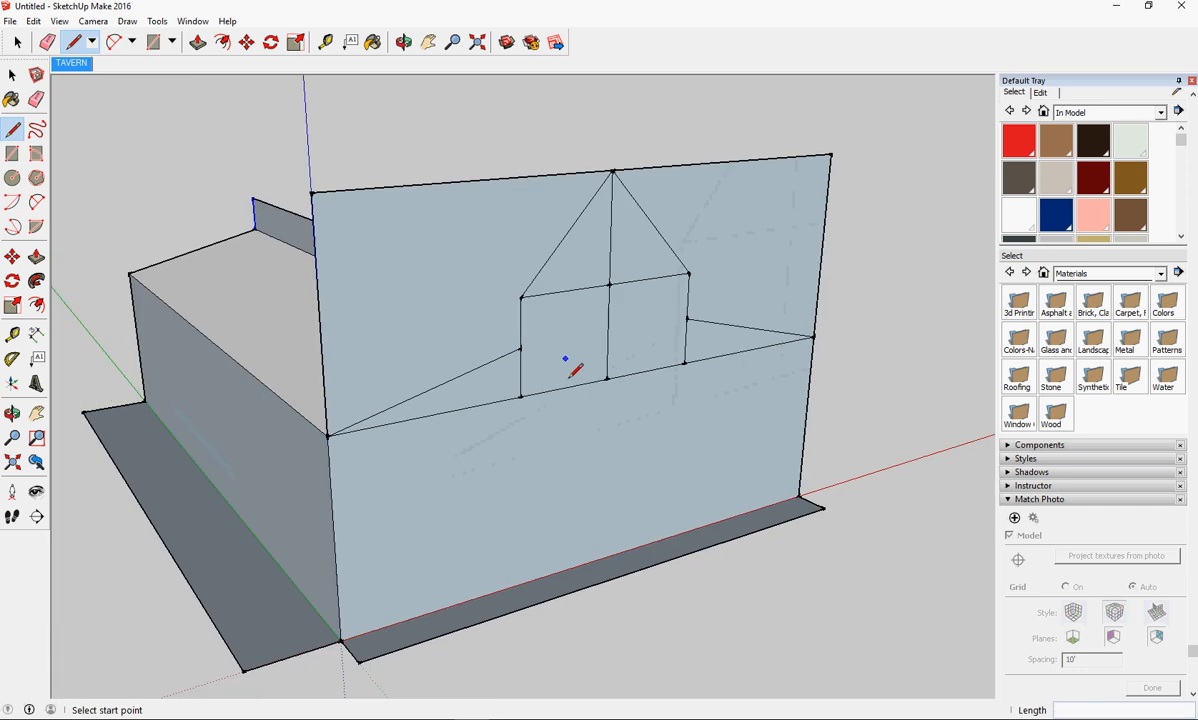
- Copy the long upper wall's top edge about 12' 8" up to the gable peak as the ridge line
mouse_move(652, 303)
middle_mouse_down()
mouse_move(324, 321)
mouse_move(647, 436)
mouse_move(444, 460)
mouse_move(697, 525)
mouse_move(484, 524)
middle_mouse_up()
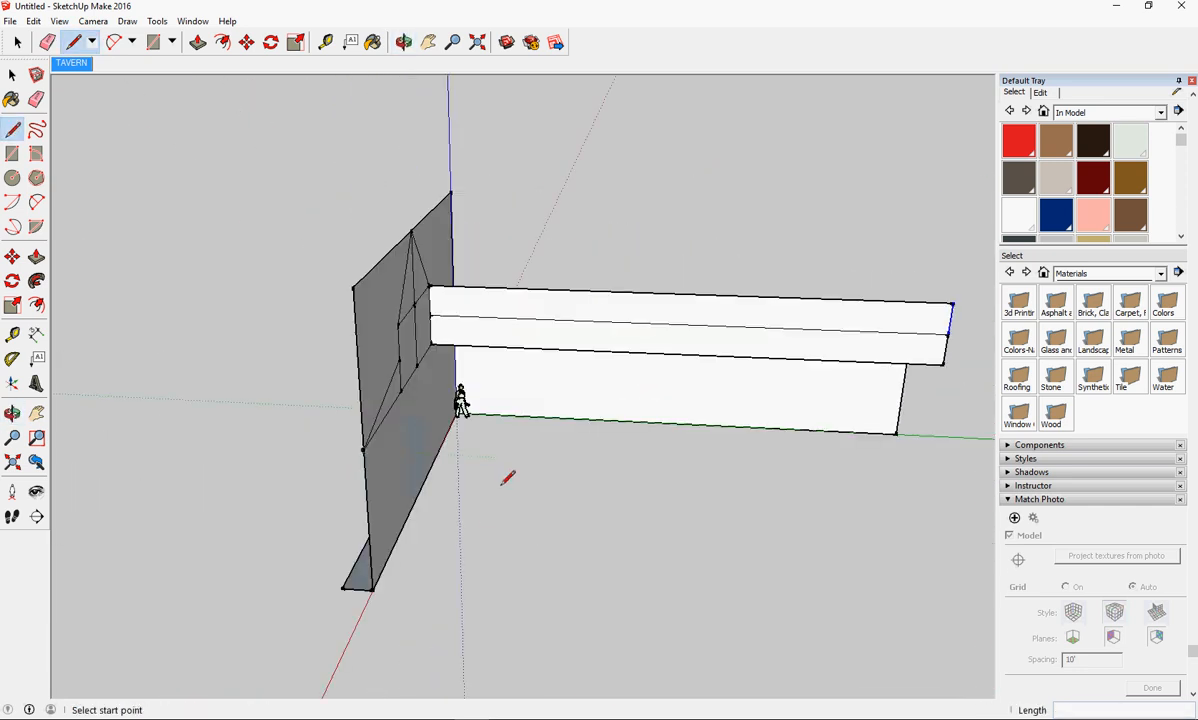
key("m")
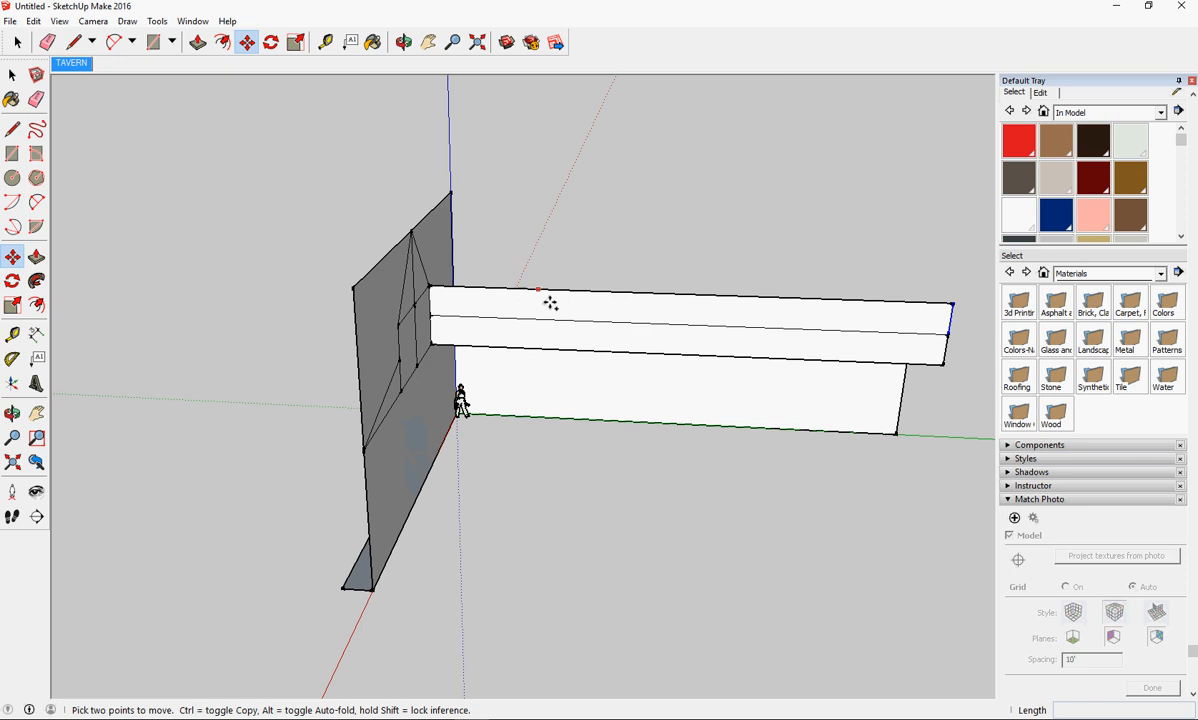
left_click(12, 75)
left_click(632, 300)
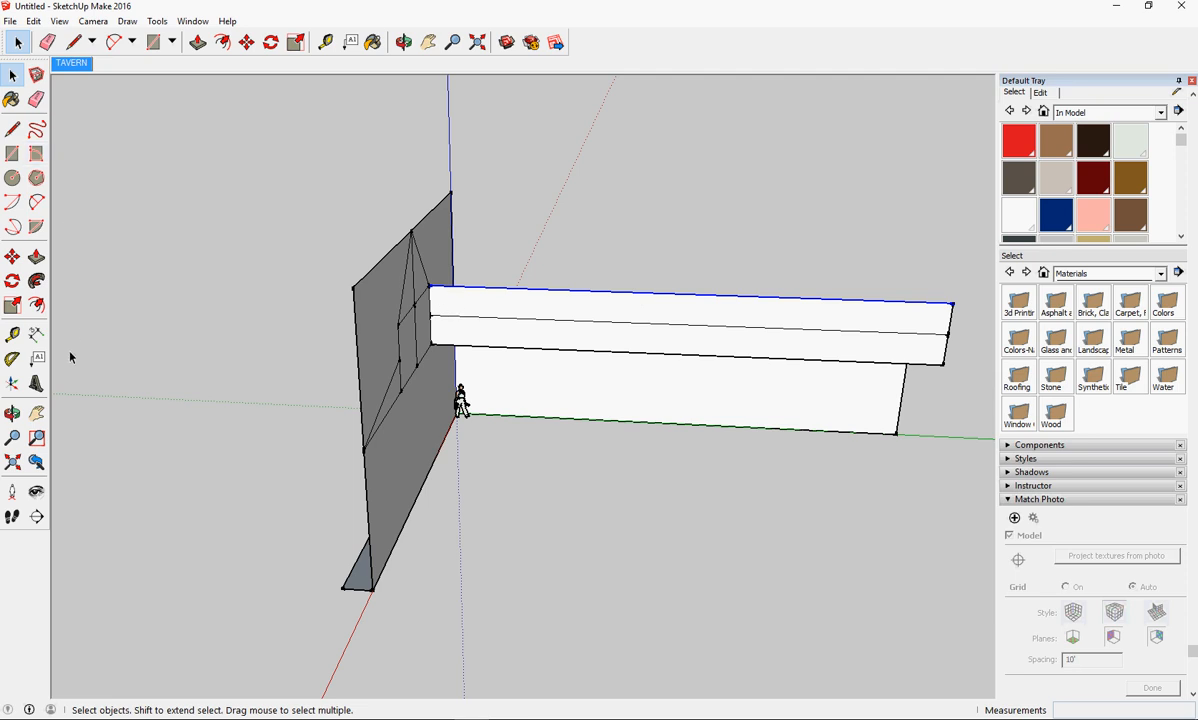
key("m")
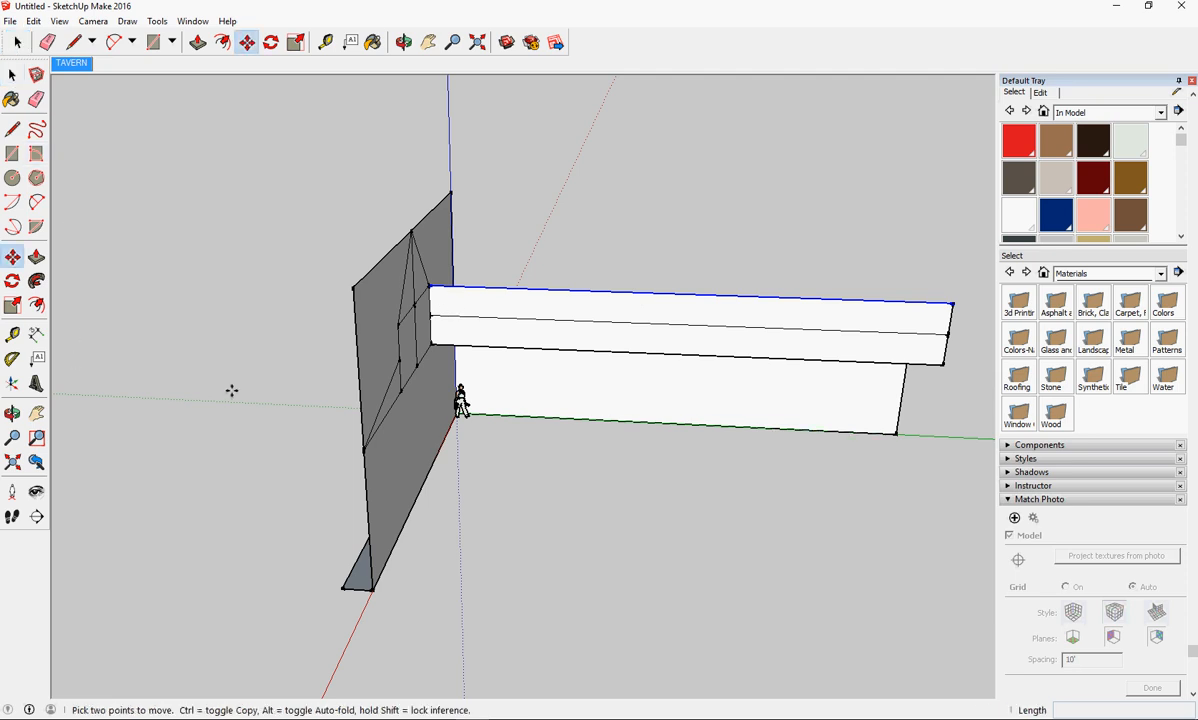
key("ctrl")
left_click(430, 287)
left_click(426, 247)
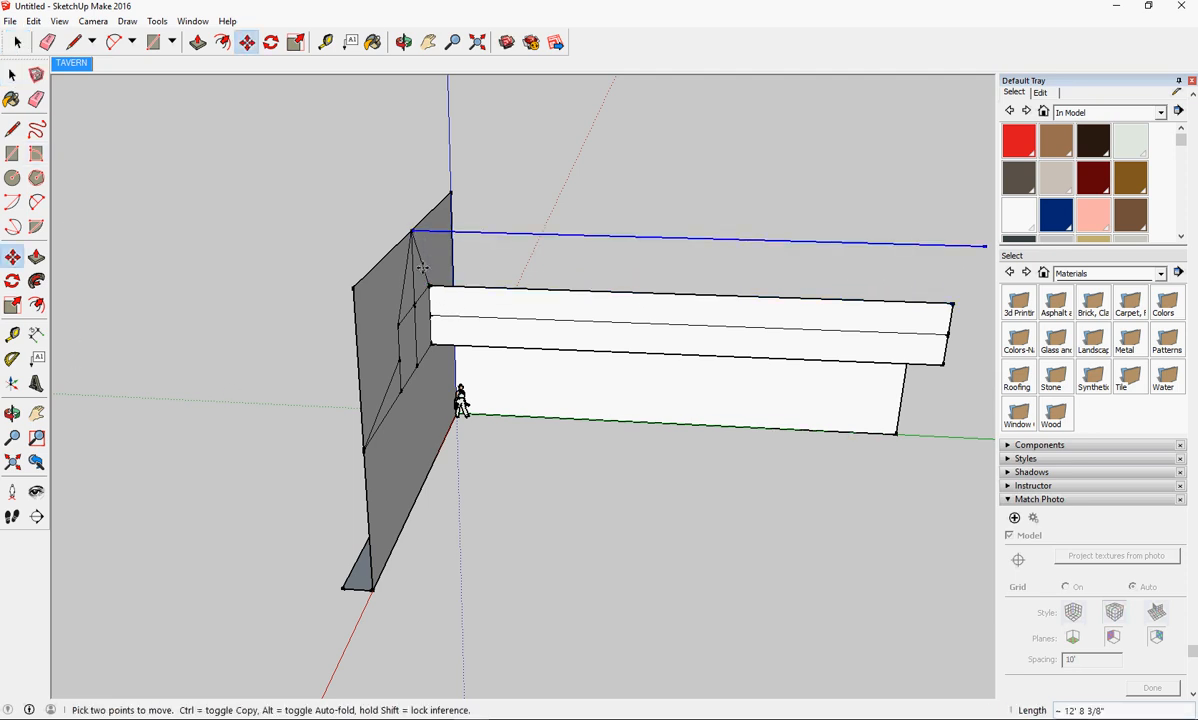
- Copy the ridge line from the gable peak about 12' 8" down to the upper gable's far eave corner
key("ctrl")
left_click(412, 335)
key("space")
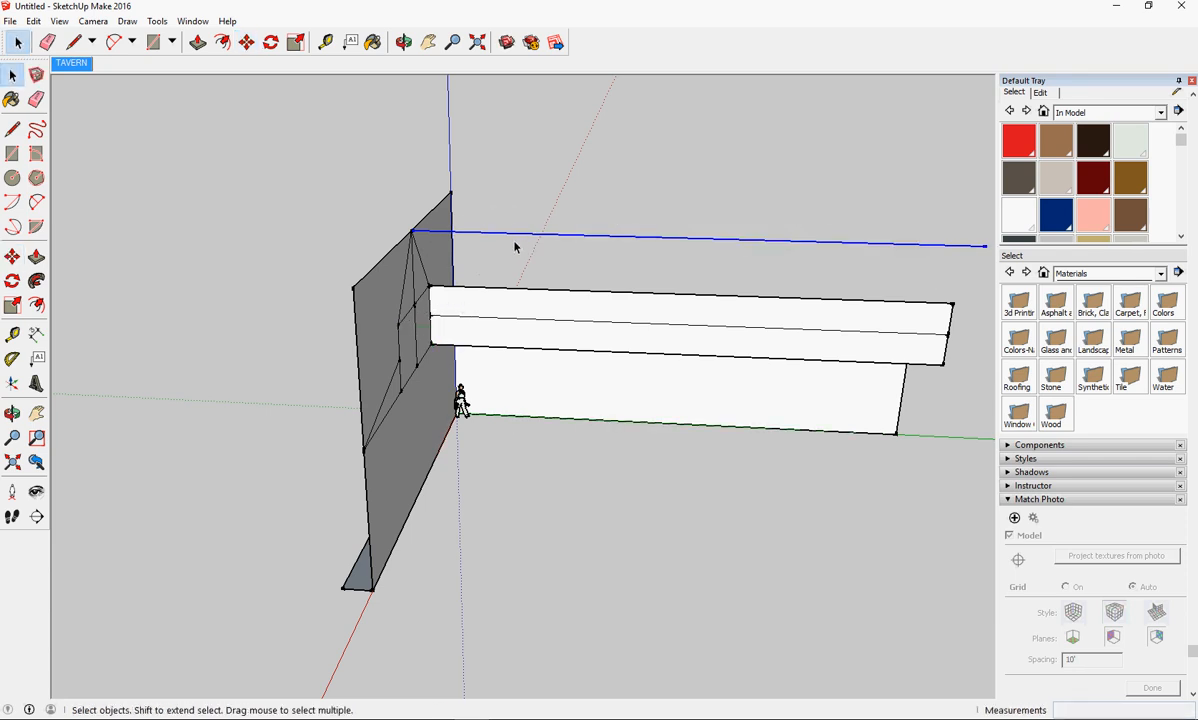
key("m")
key("ctrl")
left_click(411, 232)
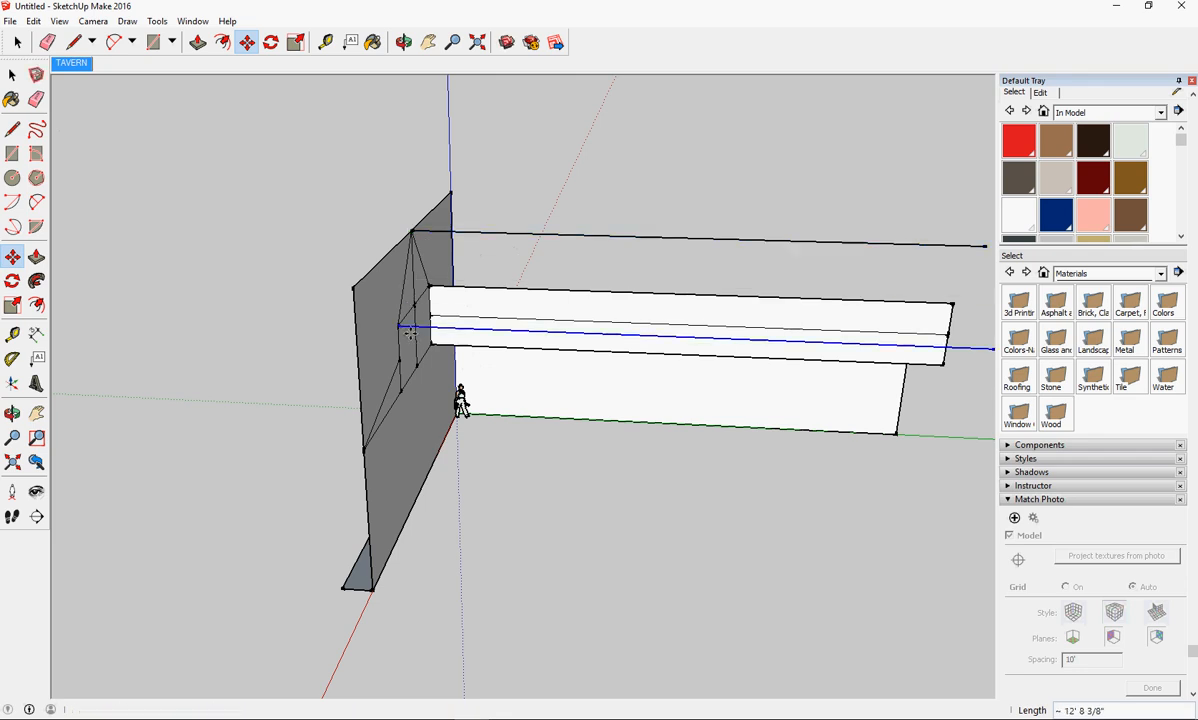
- Copy the far eave line about 4' 1" down to the midpoint of the upper gable's far side edge
left_click(399, 325)
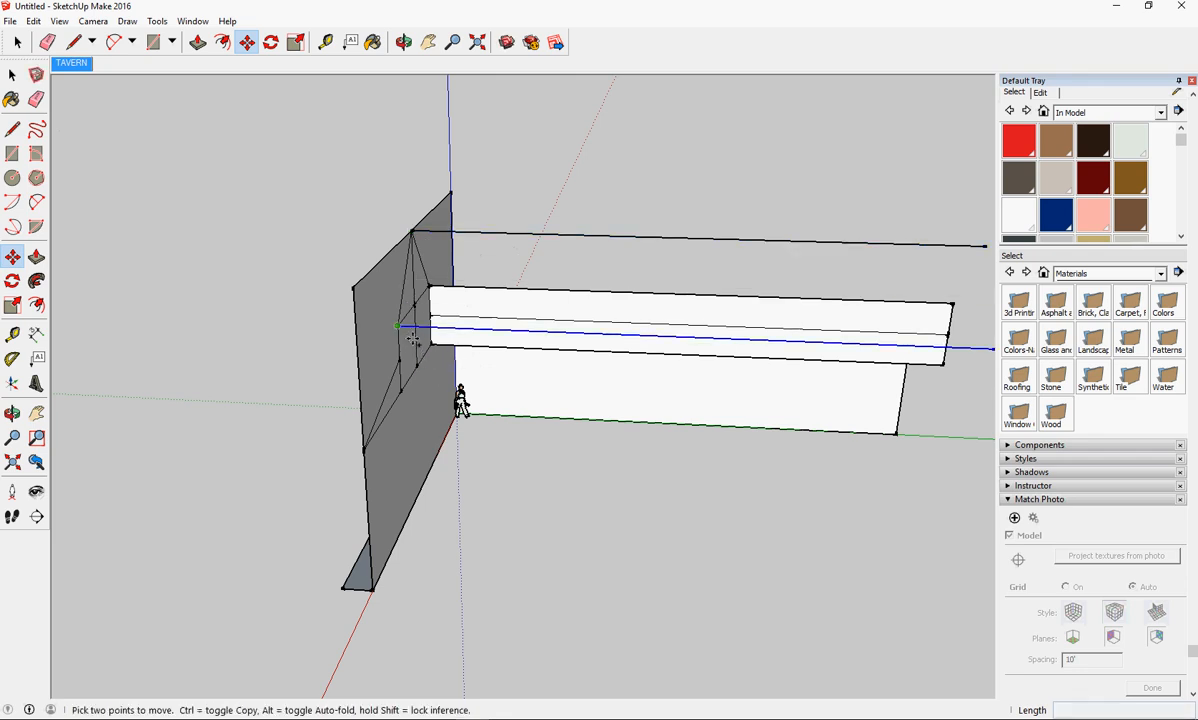
key("ctrl")
left_click(412, 339)
left_click(441, 371)
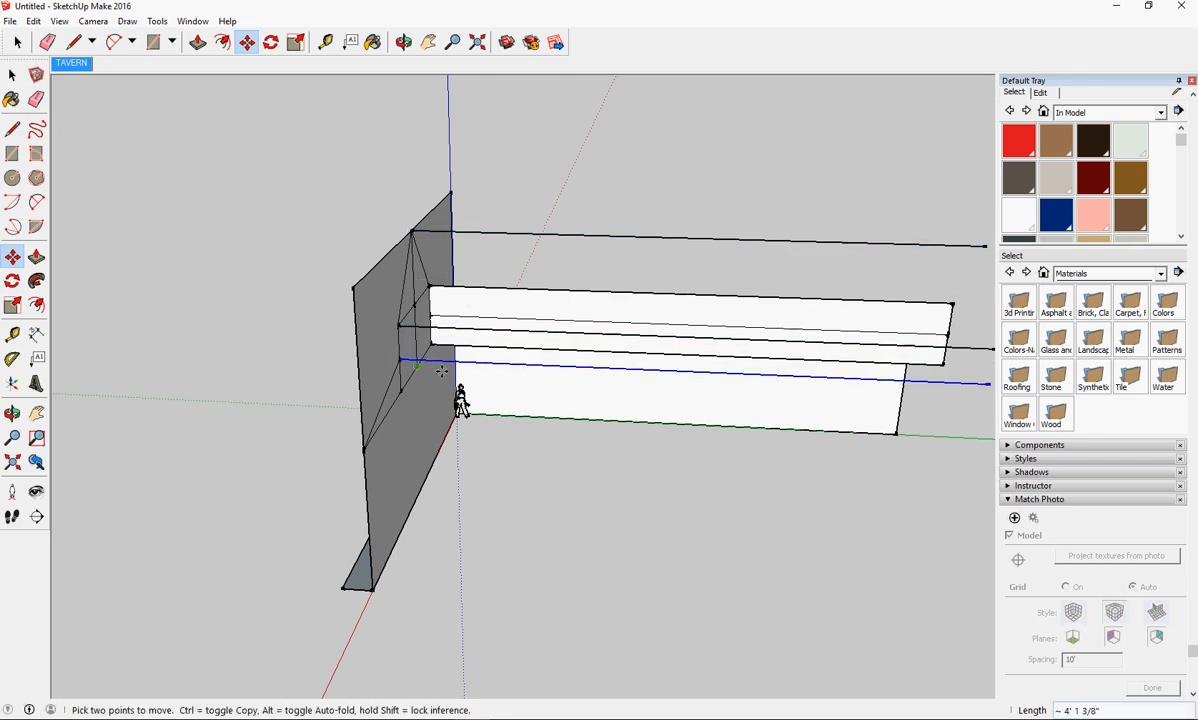
- Copy that line about 17' down the lean-to slope to the gable wall's far top corner
scroll(441, 371, "up", 6)
scroll(395, 372, "down", 2)
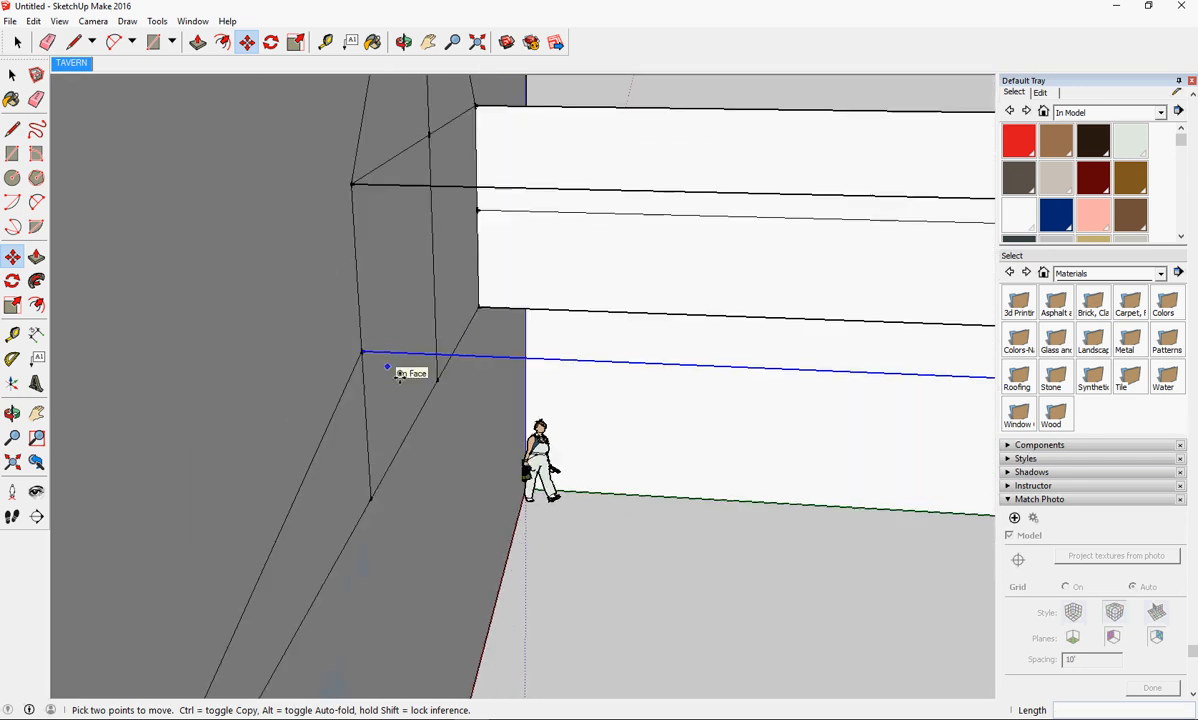
scroll(398, 375, "down", 4)
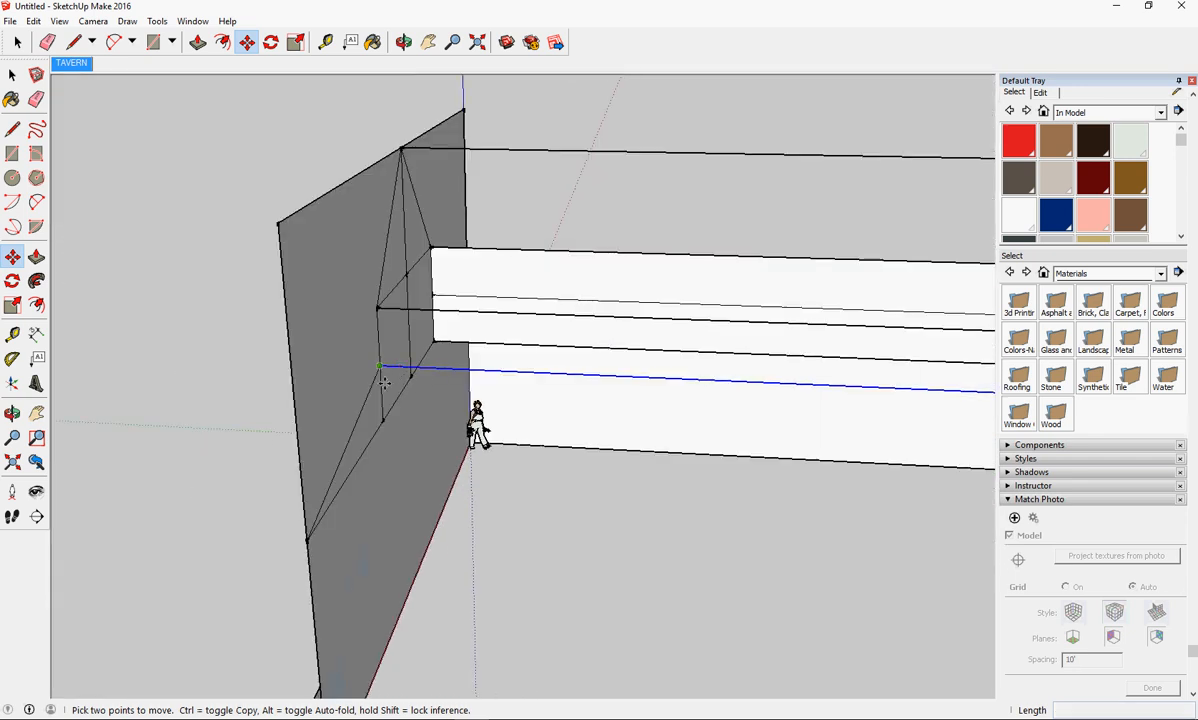
left_click(395, 380)
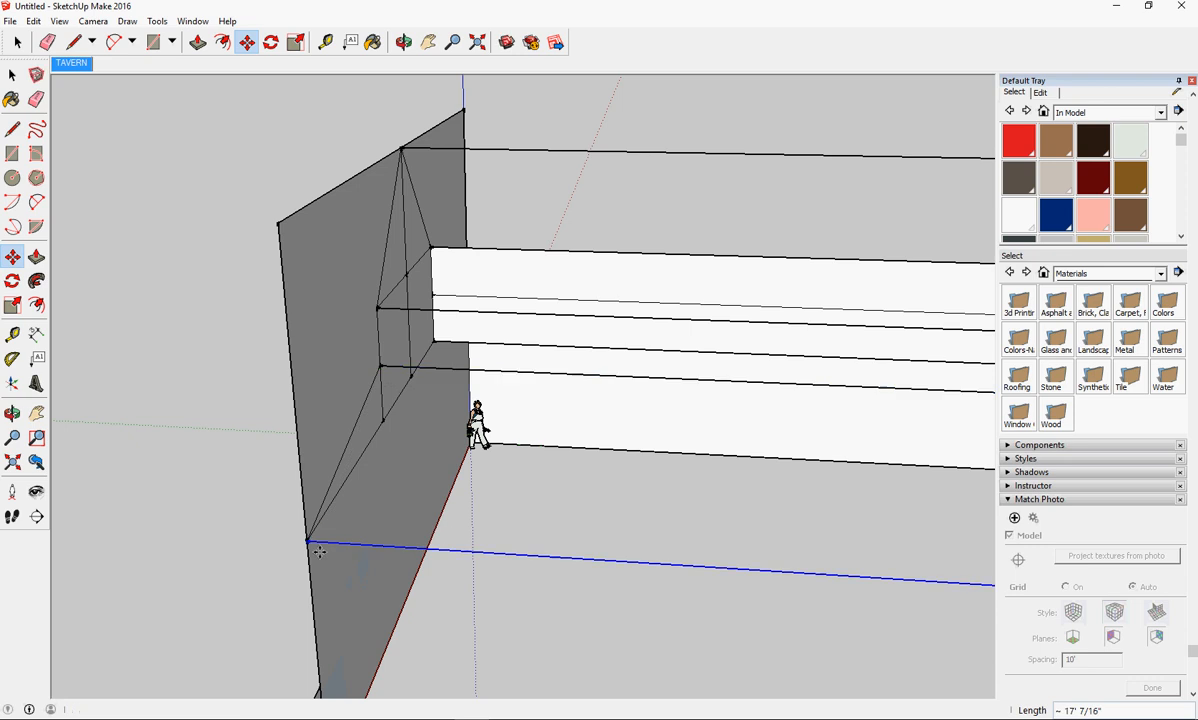
left_click(408, 541)
scroll(408, 541, "down", 2)
scroll(408, 541, "down", 3)
middle_click_drag(572, 591, 505, 535)
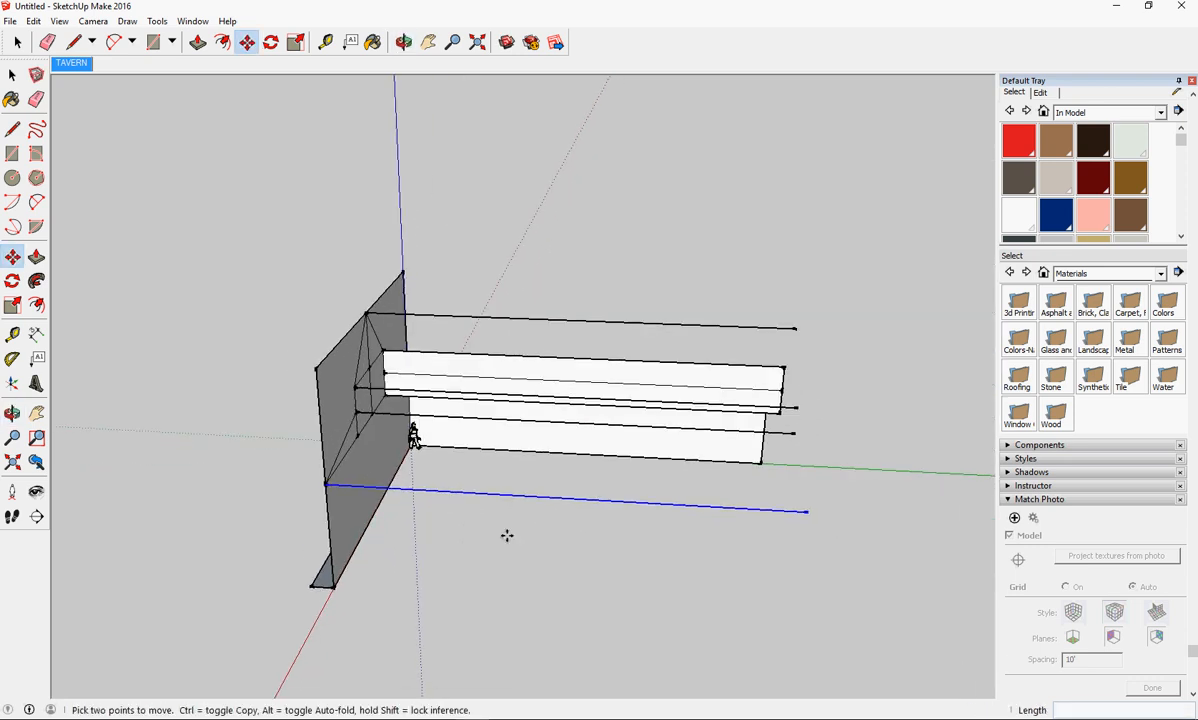
- Copy the far wall's top line about 17' 1" down to the gable wall's far base corner
key("ctrl")
left_click(340, 500)
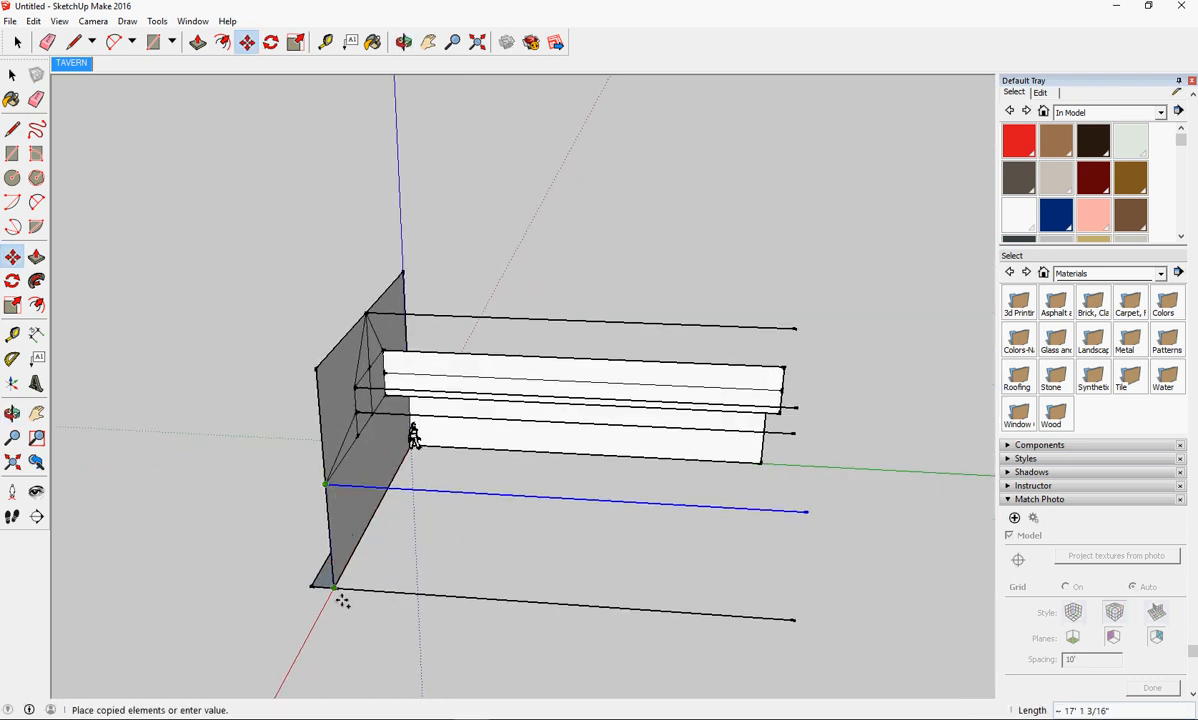
left_click(352, 588)
- Connect the rear ends of the copied lines to close the far long wall and the far lean-to roof
middle_click_drag(356, 586, 403, 530)
key("l")
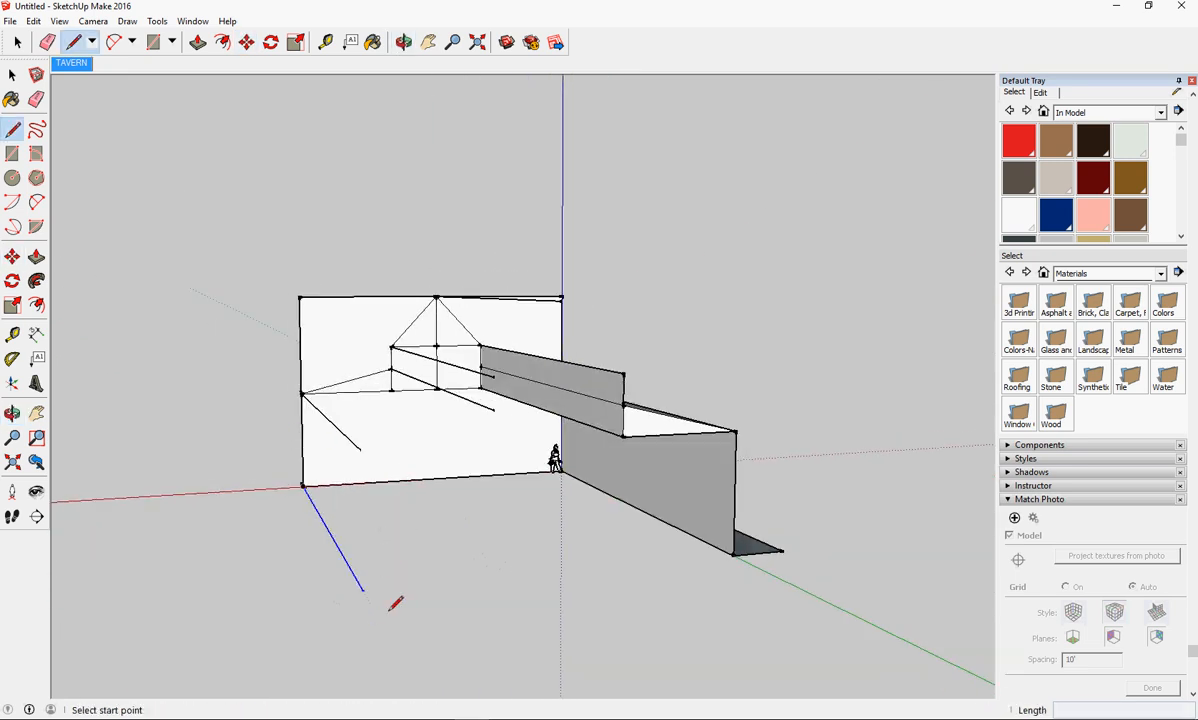
left_click(362, 590)
left_click(362, 451)
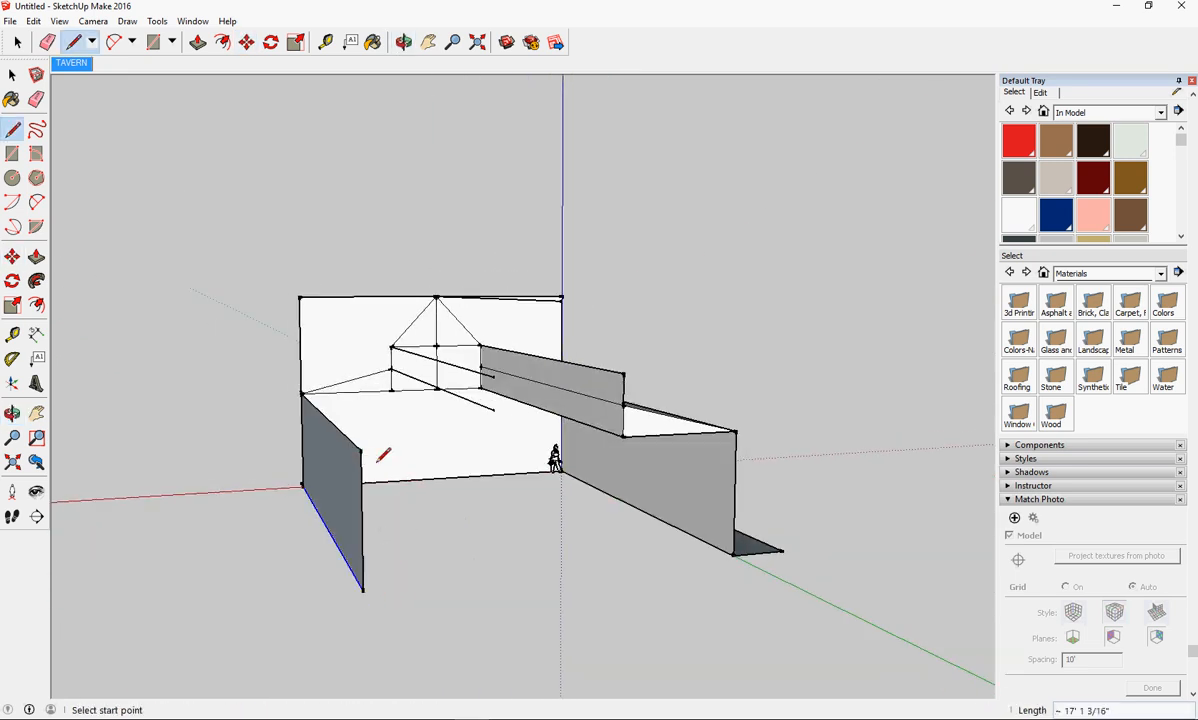
left_click(494, 410)
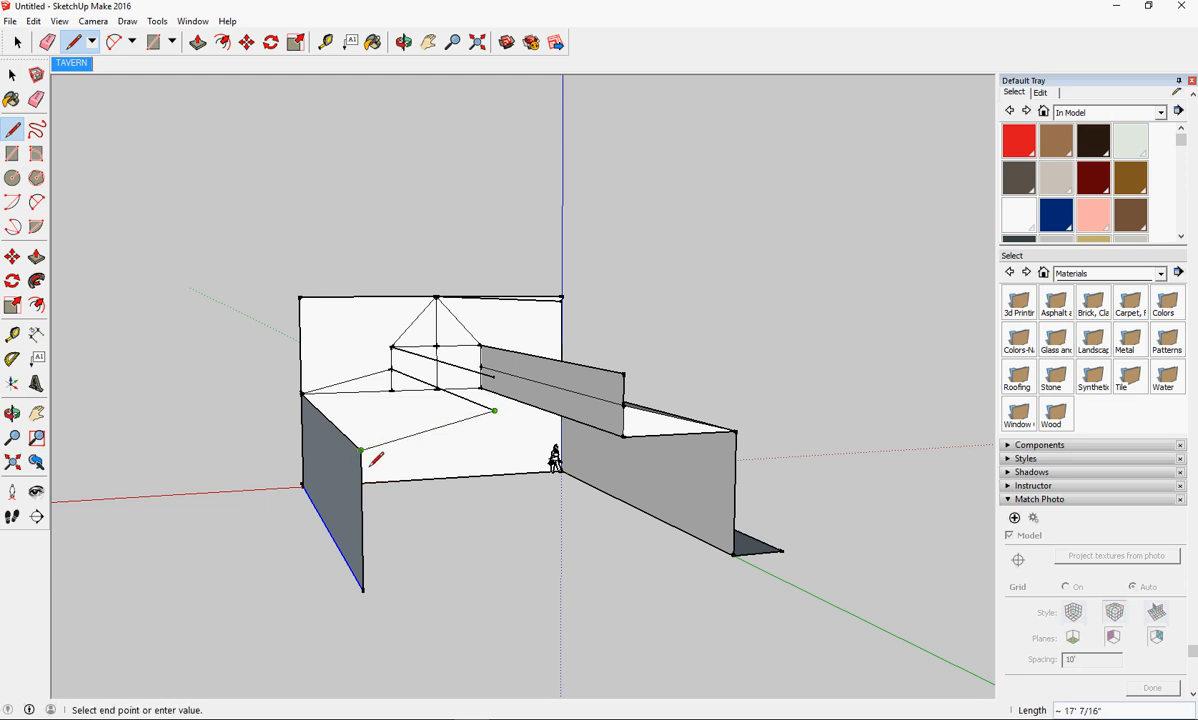
left_click(362, 451)
- Draw the rear edges up to the ridge to close the far upper wall and the far main roof slope
left_click(494, 410)
left_click(494, 377)
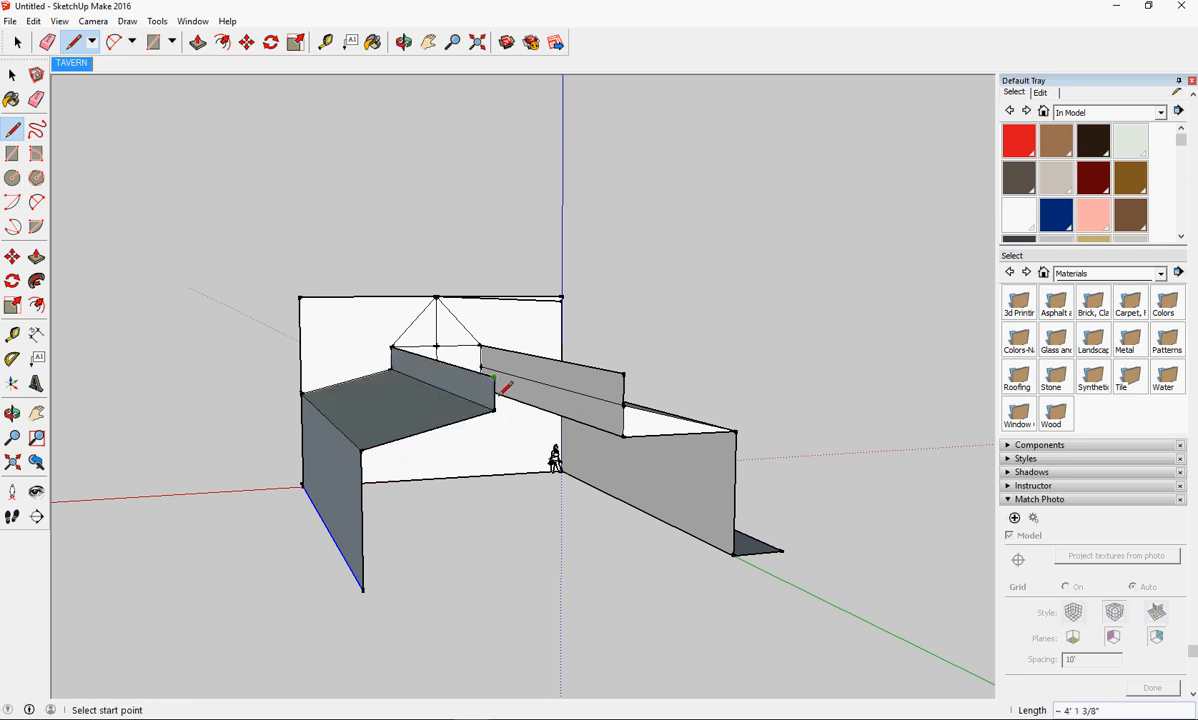
left_click(494, 377)
left_click(562, 300)
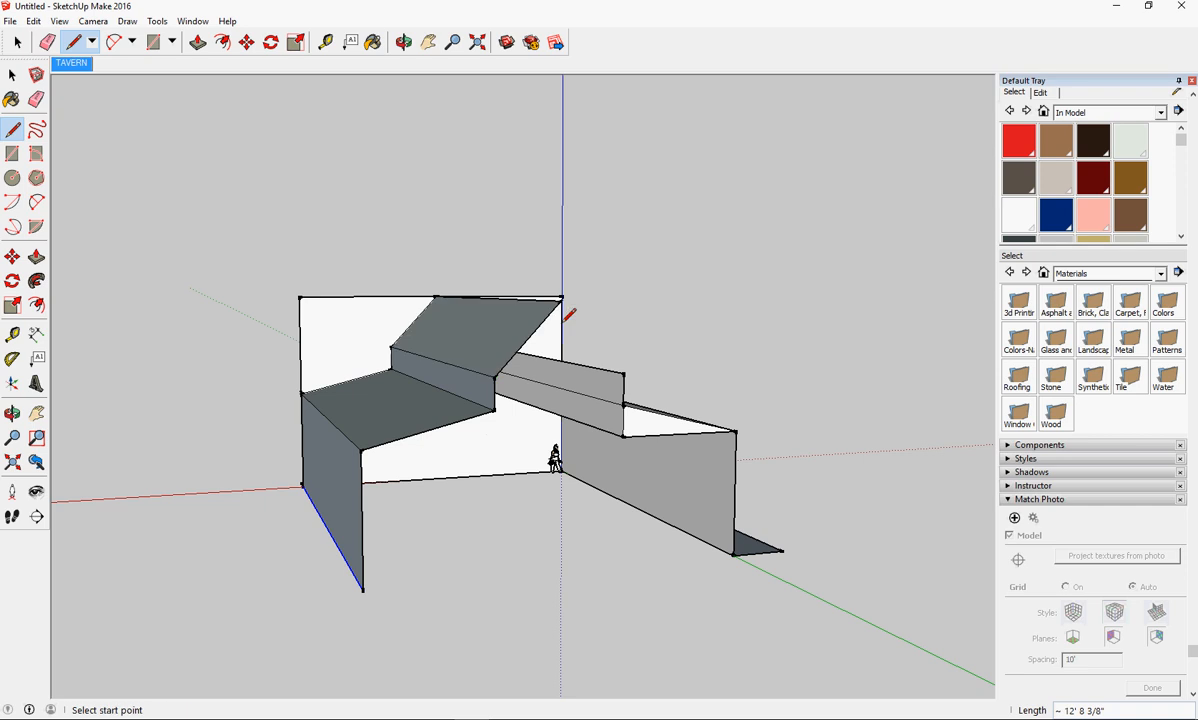
- Close the near main roof slope from the rear ridge end to the eave, and draw the rear end wall's base line
middle_click_drag(598, 318, 497, 345)
left_click(471, 330)
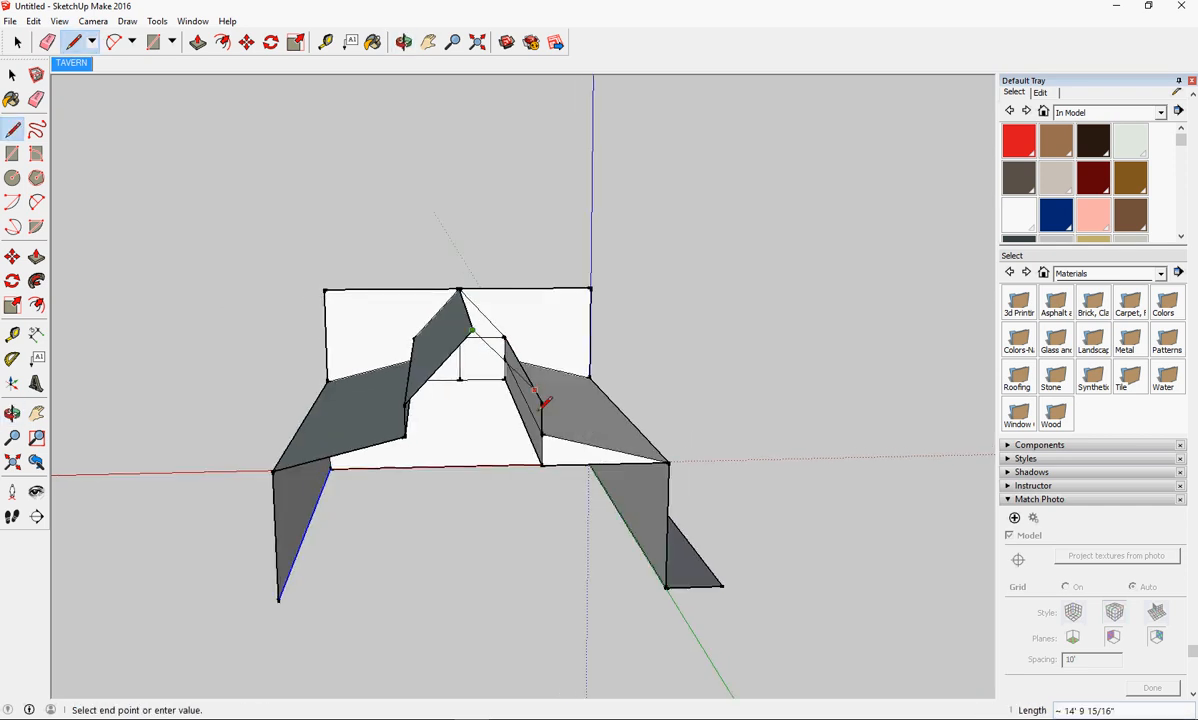
left_click(543, 408)
left_click(666, 587)
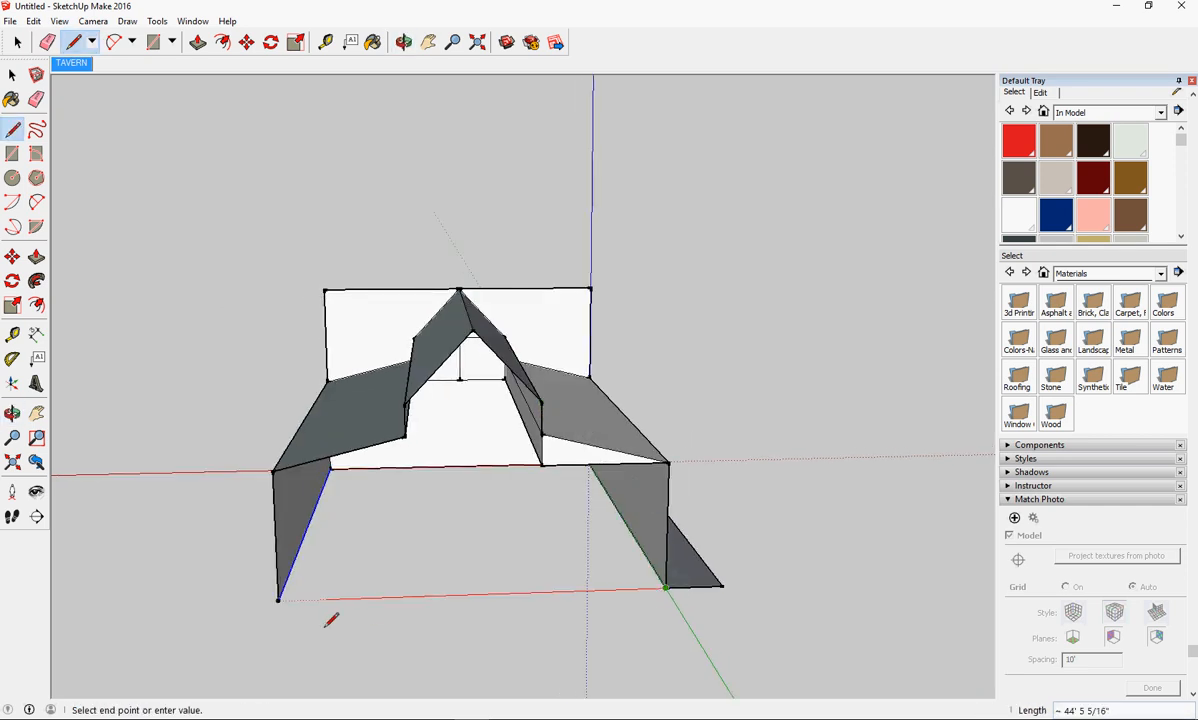
left_click(278, 600)
- Erase the surplus edges of the front wall rectangle that stand above the gable and lean-to roof lines
middle_click_drag(388, 554, 700, 528)
middle_click_drag(361, 500, 525, 520)
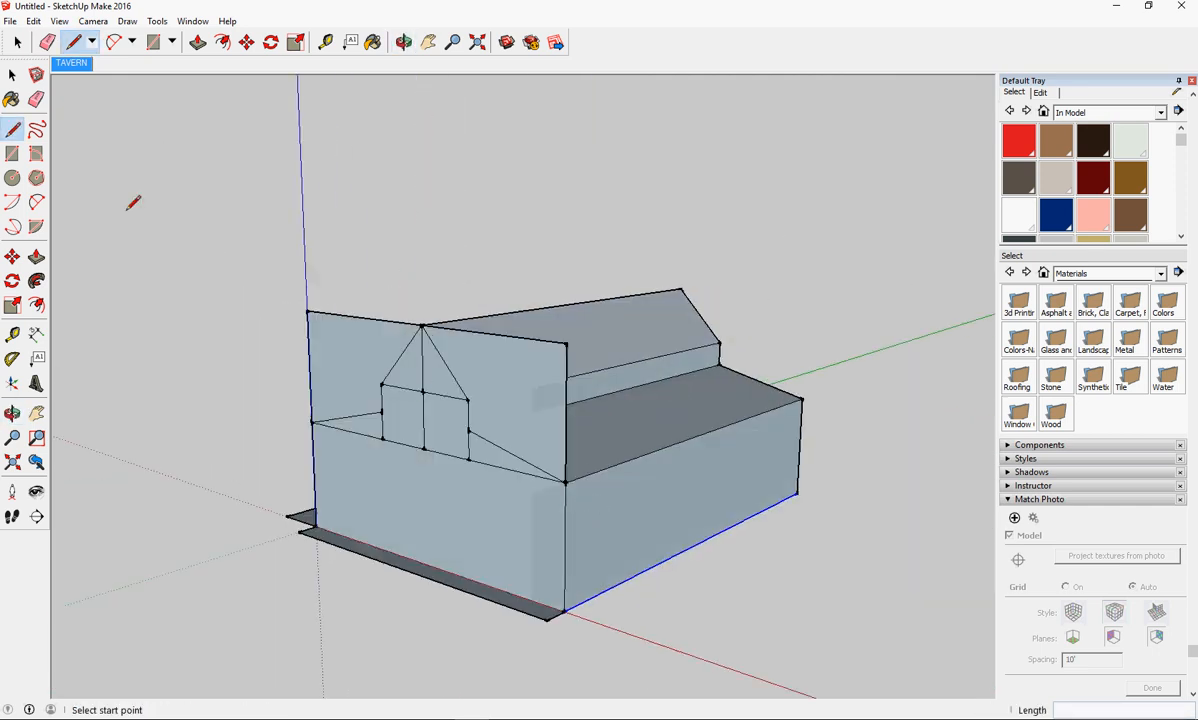
left_click(36, 99)
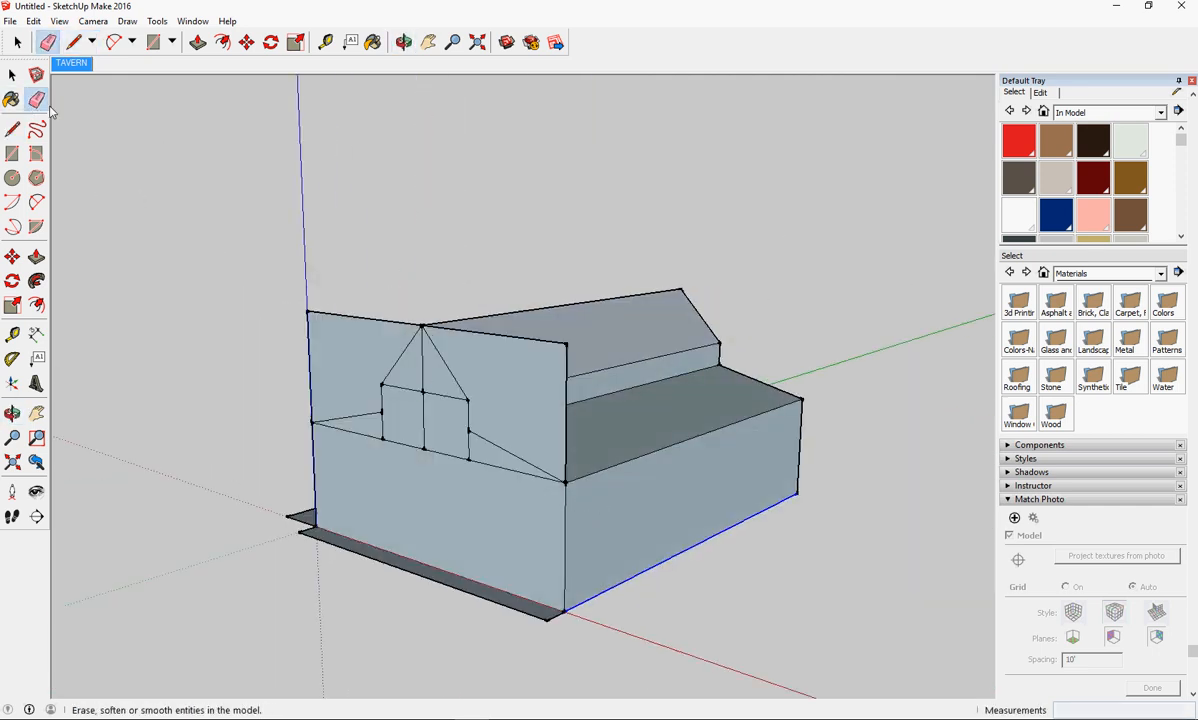
left_click(555, 350)
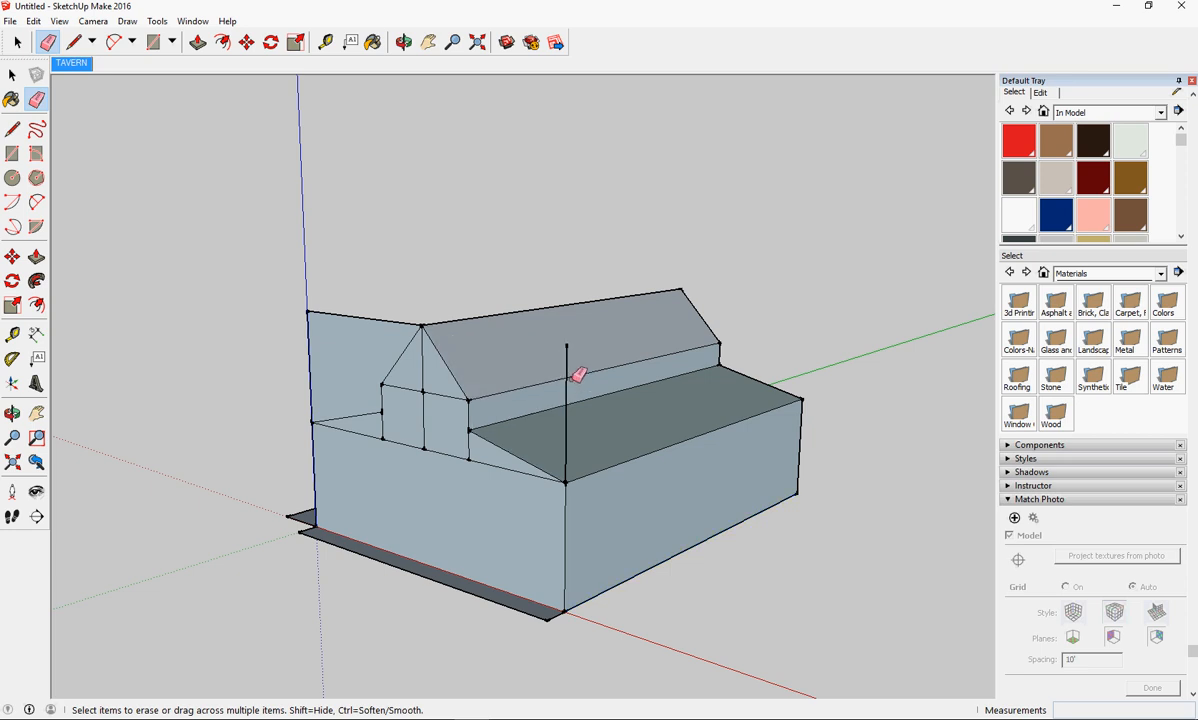
left_click(566, 372)
left_click(346, 317)
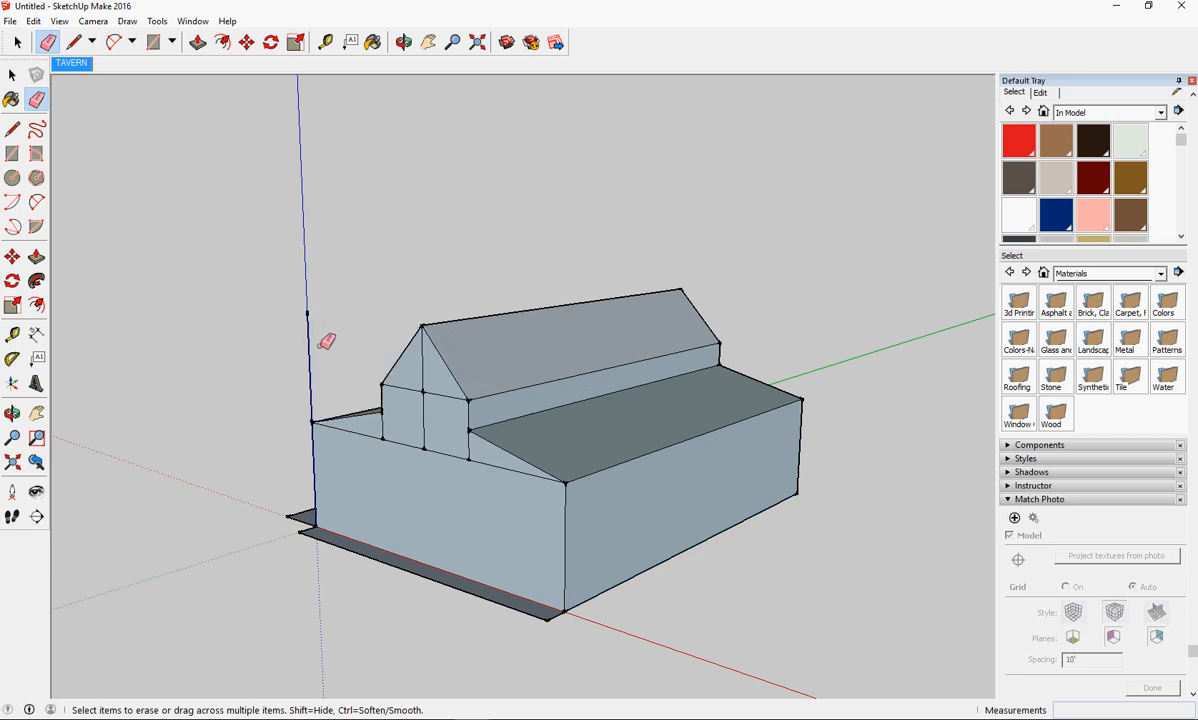
- Erase the construction lines inside the front gable and the dividing lines beneath it along the wall top
mouse_move(439, 414)
middle_mouse_down()
mouse_move(570, 396)
mouse_move(553, 420)
middle_mouse_up()
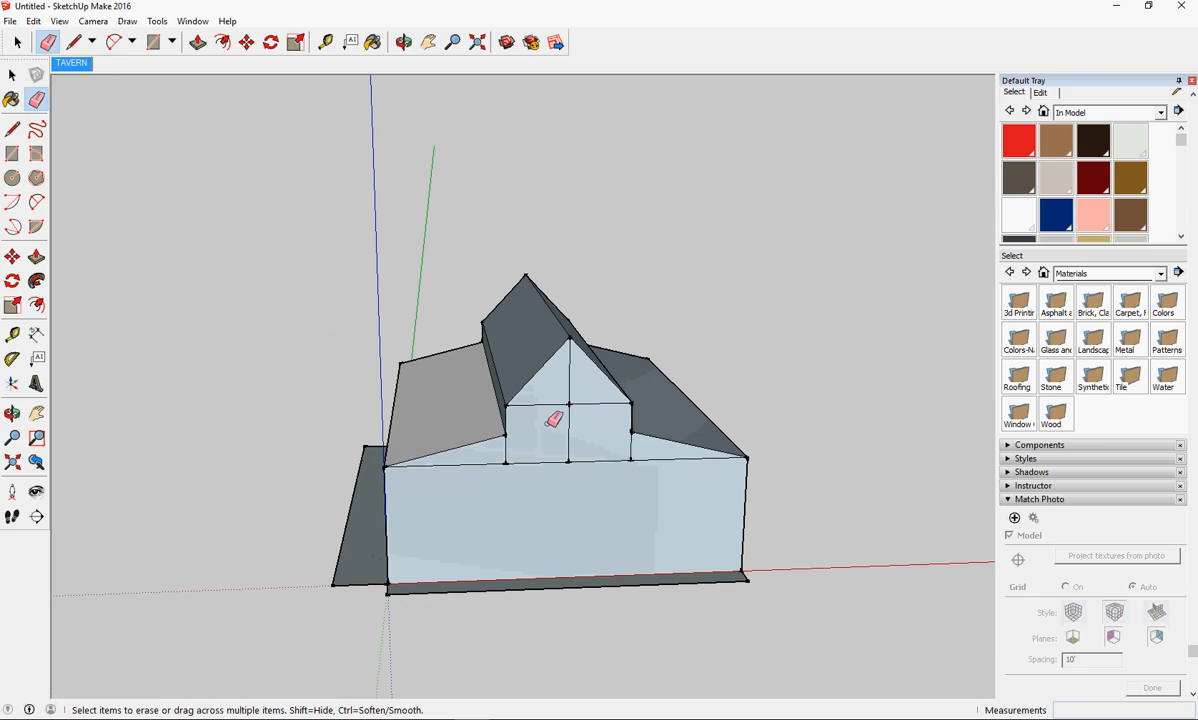
left_click(549, 405)
left_click(575, 401)
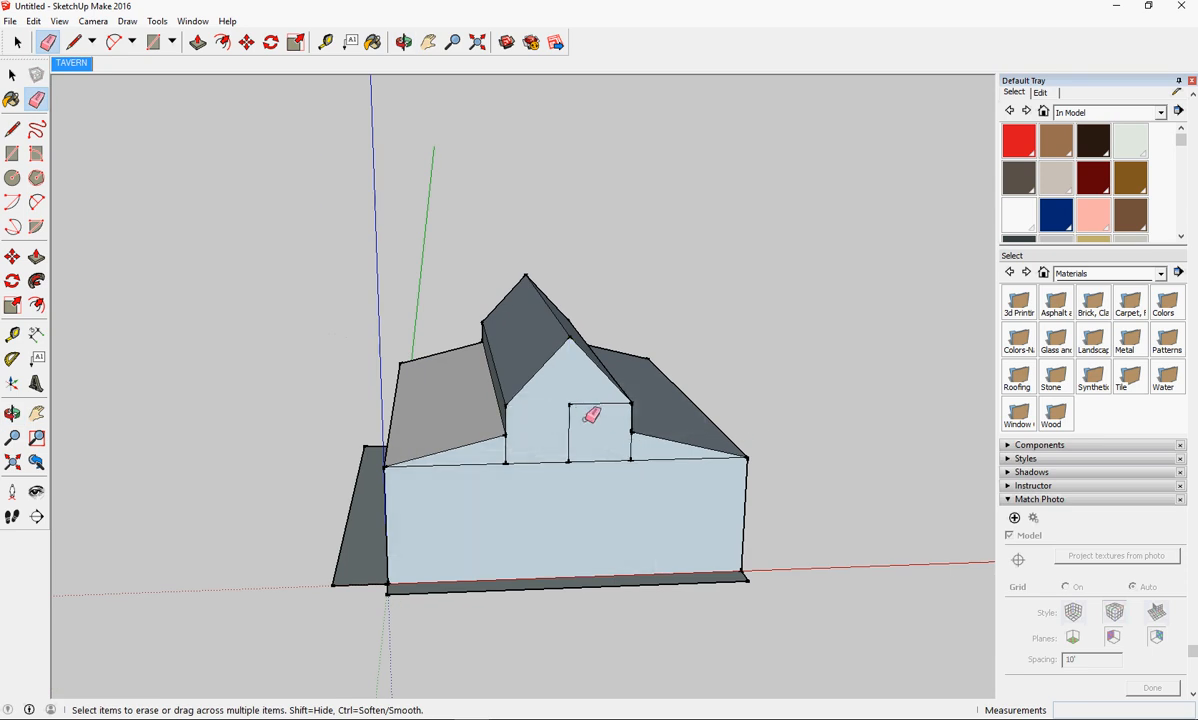
left_click(582, 408)
left_click(508, 460)
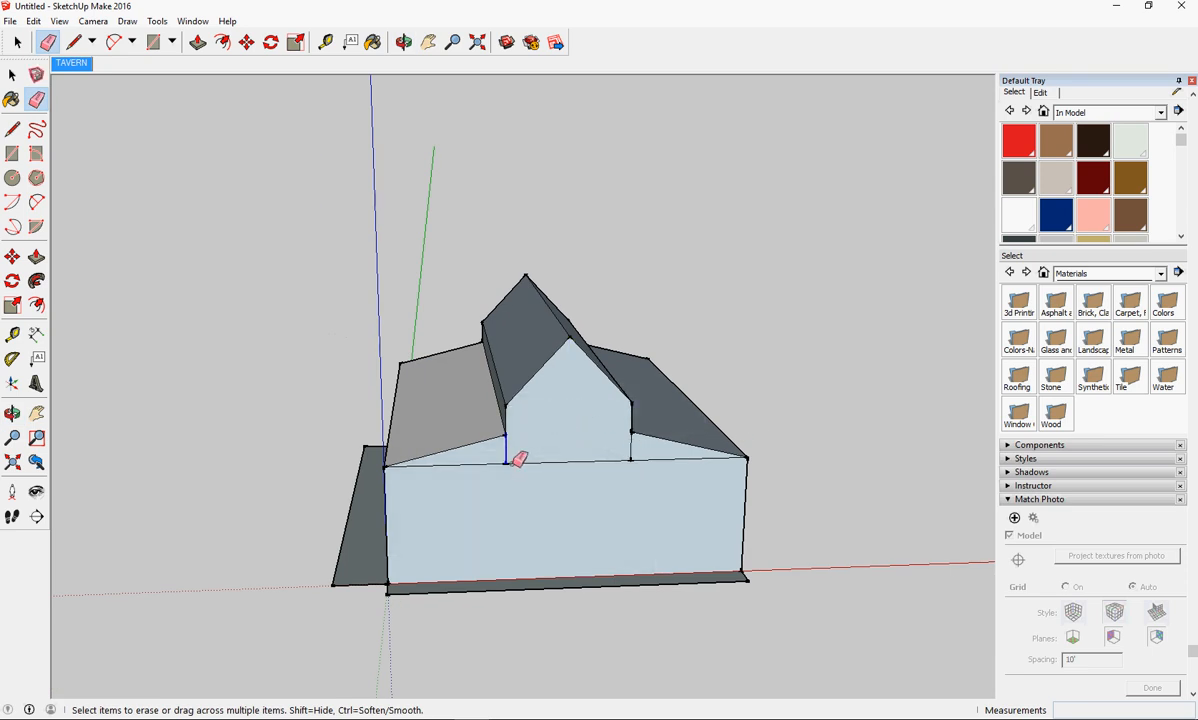
left_click(548, 464)
mouse_move(655, 468)
left_mouse_down()
mouse_move(631, 461)
mouse_move(644, 468)
left_mouse_up()
left_click(503, 465)
- Erase the leftover edges beneath the lean-to slope on the rear end wall
mouse_move(508, 468)
middle_mouse_down()
mouse_move(524, 436)
mouse_move(489, 447)
mouse_move(592, 456)
mouse_move(369, 417)
mouse_move(473, 479)
middle_mouse_up()
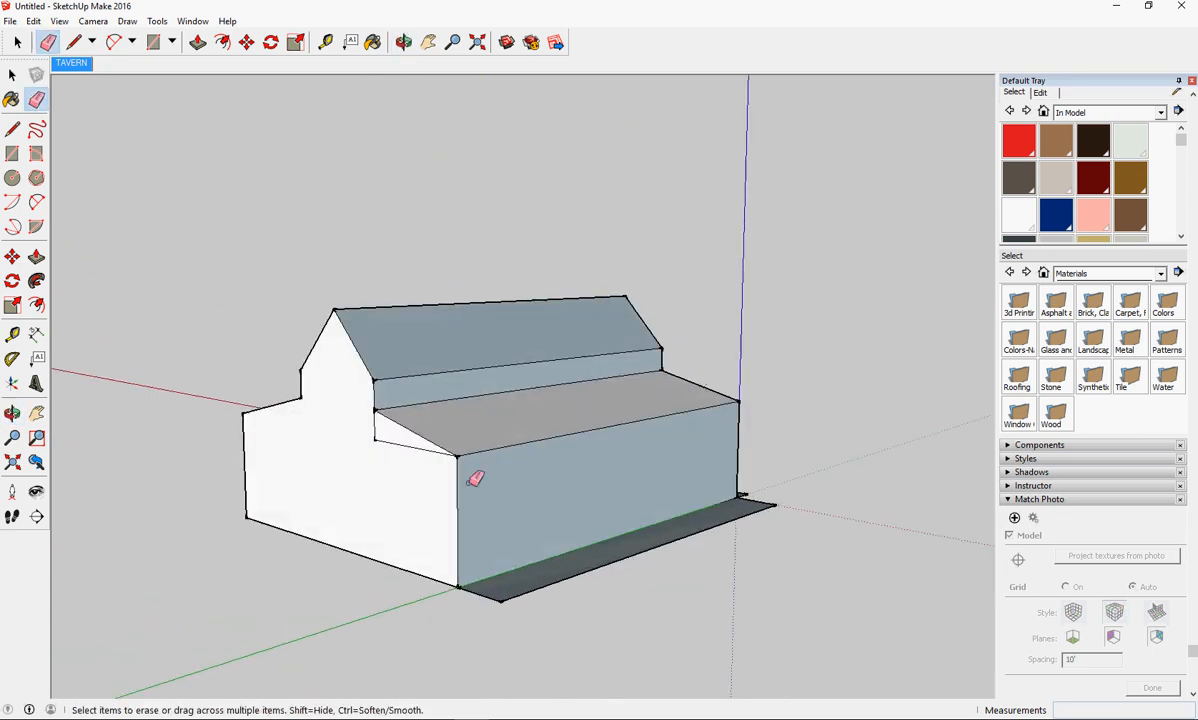
left_click_drag(388, 449, 376, 437)
mouse_move(519, 441)
middle_mouse_down()
mouse_move(243, 484)
mouse_move(532, 556)
mouse_move(240, 222)
middle_mouse_up()
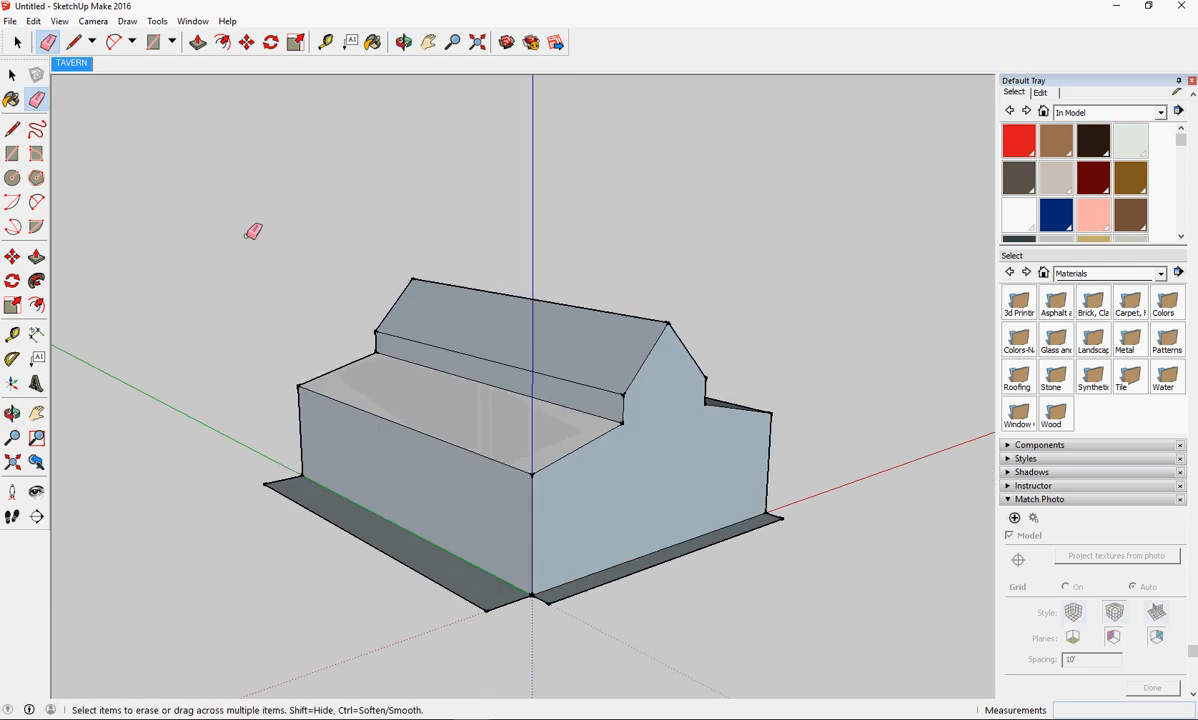
- Return to the TAVERN matched photo view and project the photo onto the visible wall, gable and roof faces
left_click(65, 64)
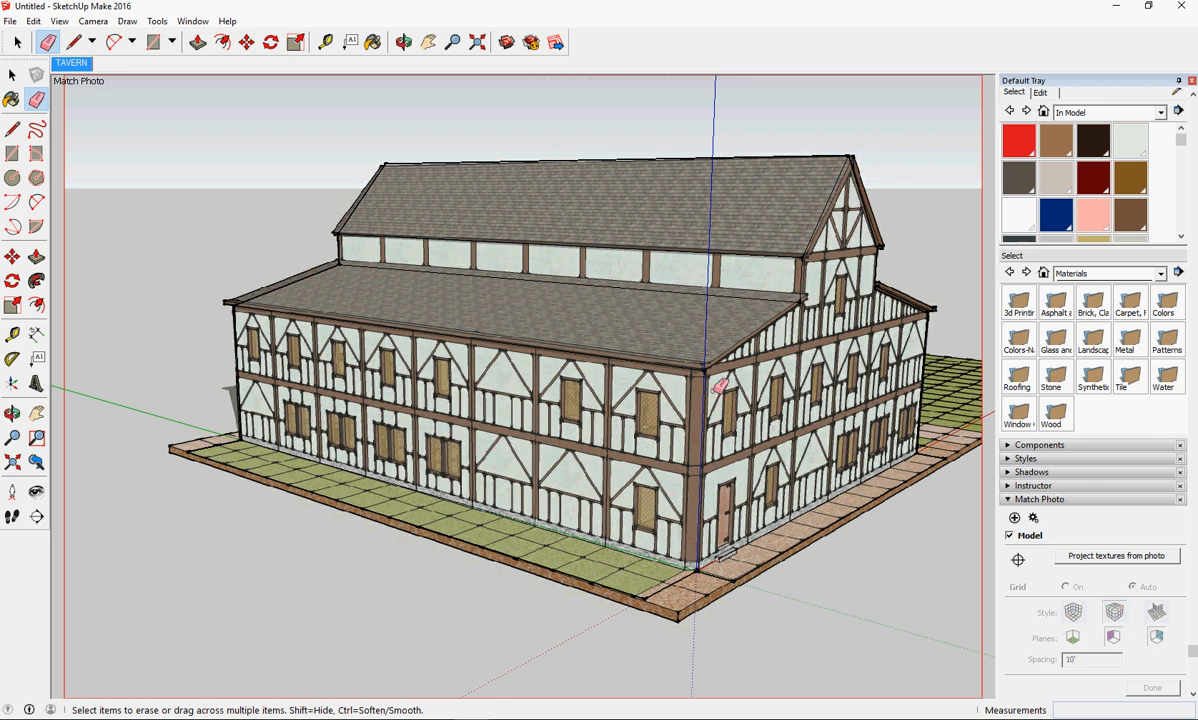
key("space")
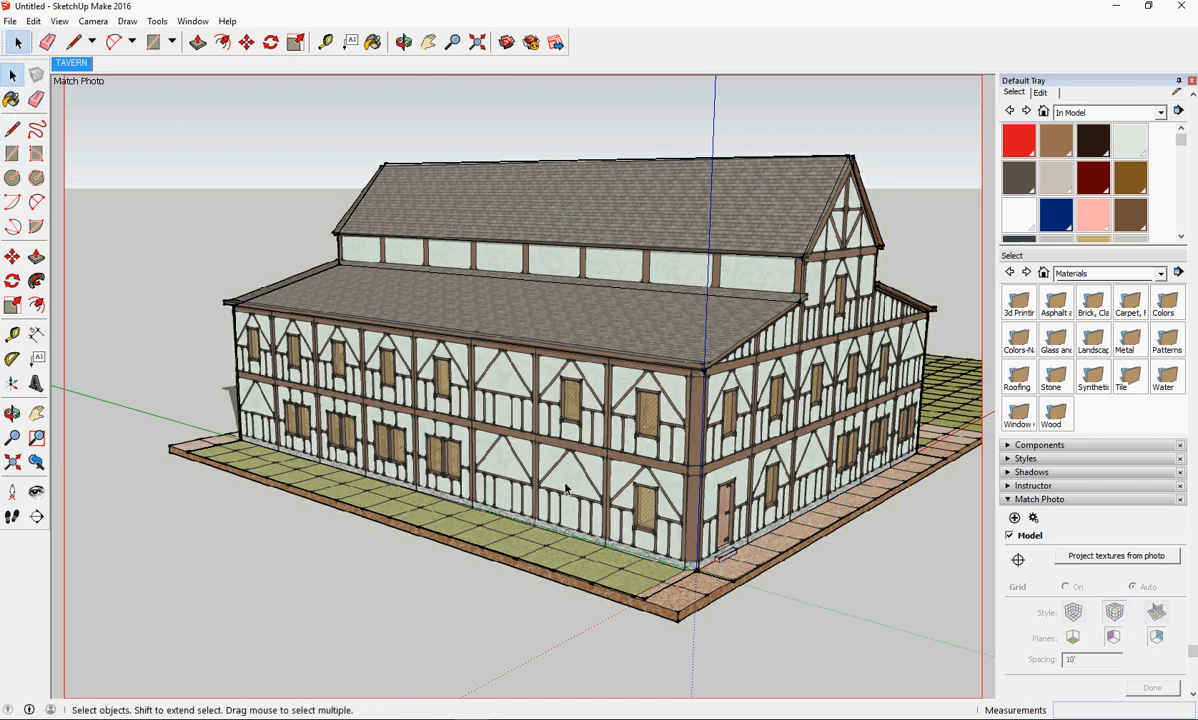
left_click(571, 368)
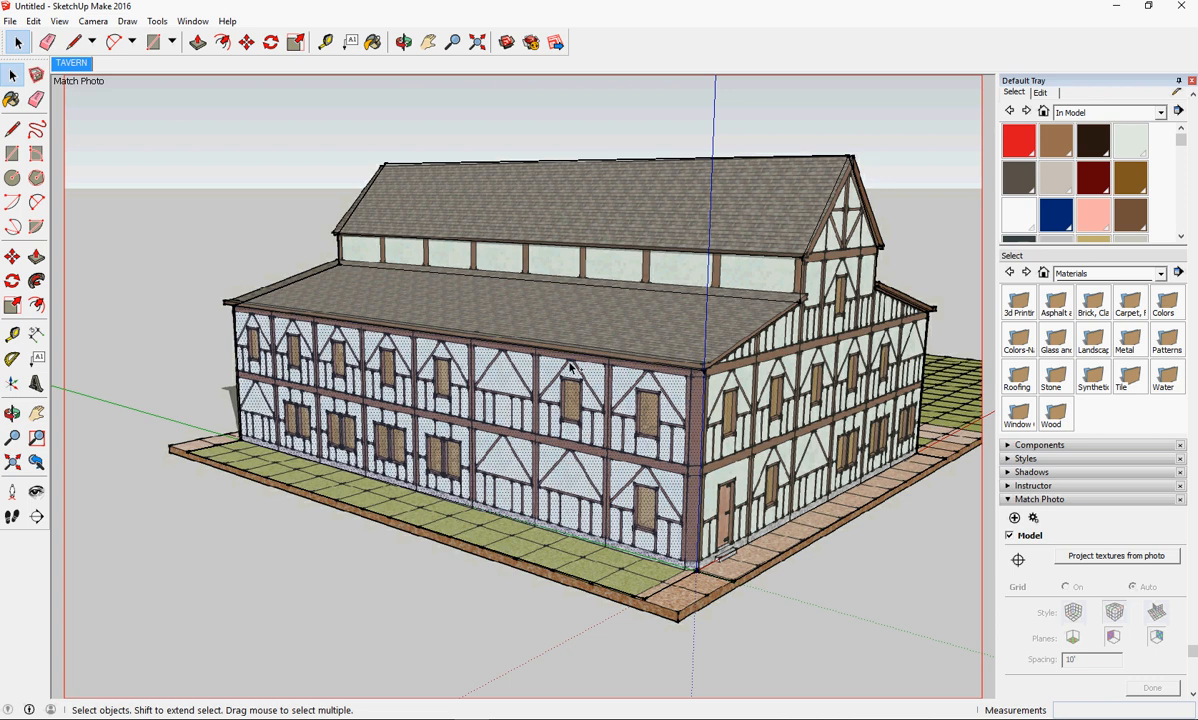
left_click(637, 268, "shift")
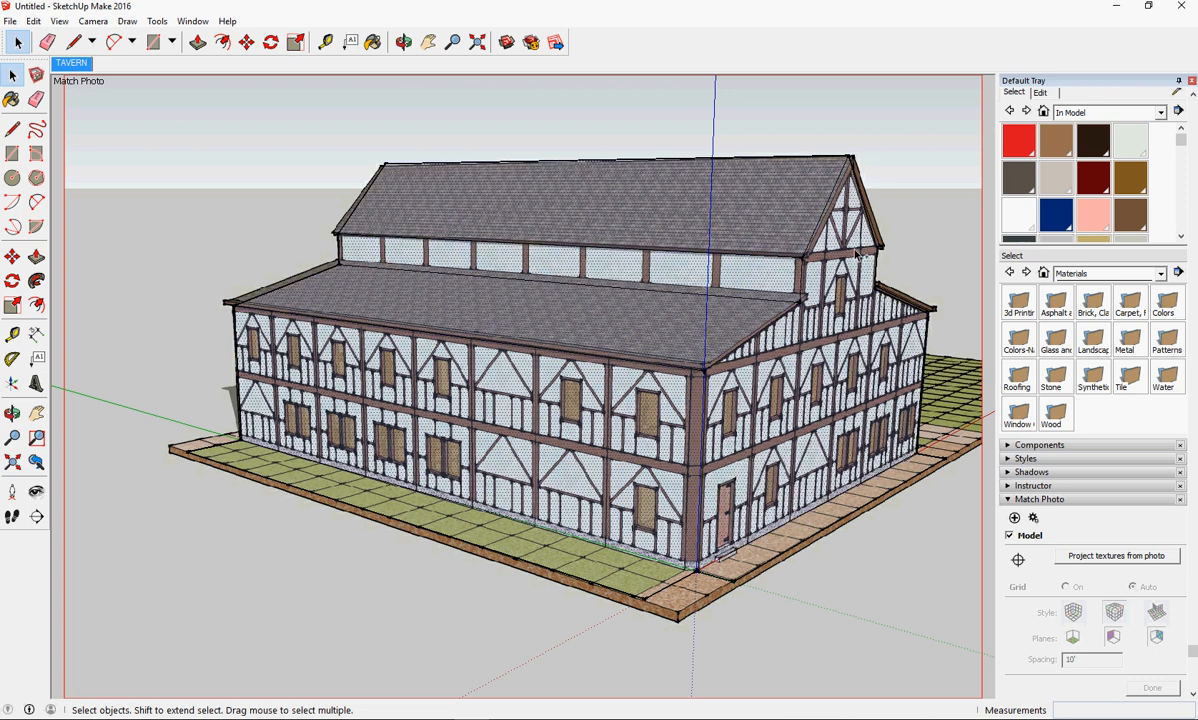
right_click(549, 436)
left_click(598, 655)
- Examine the projected photo textures on the tavern's walls and roofs, including the side facing away from the photo
middle_click_drag(578, 518, 755, 485)
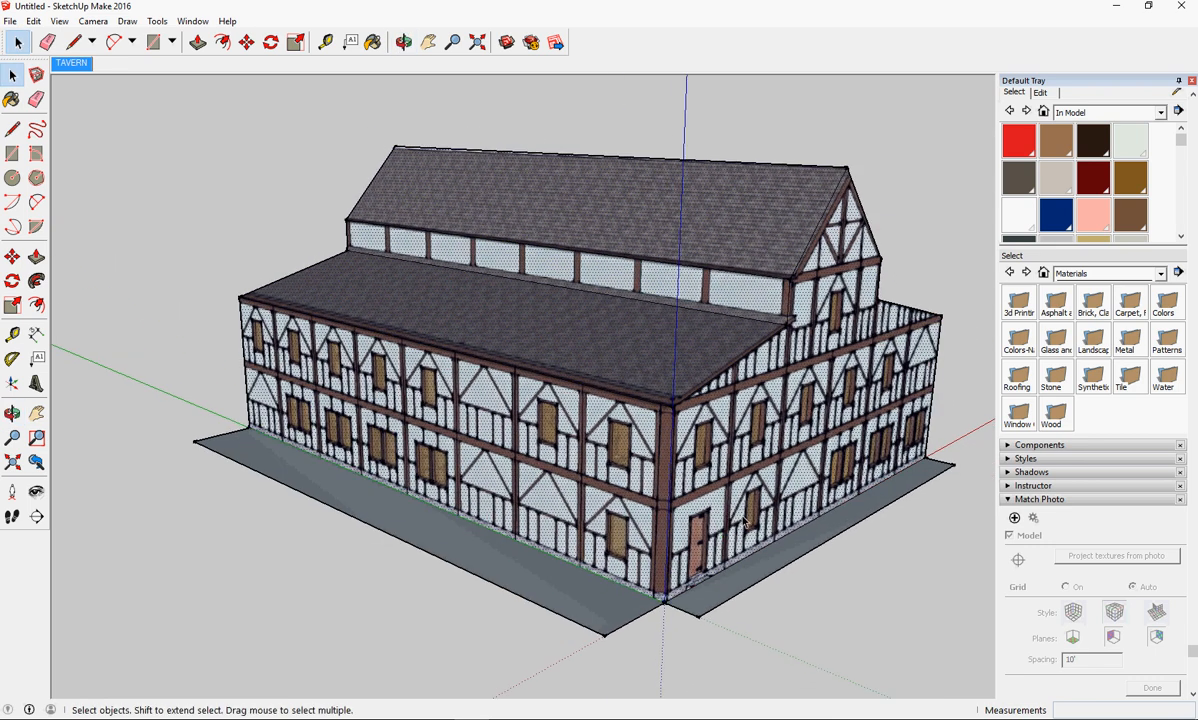
middle_click_drag(875, 497, 354, 474)
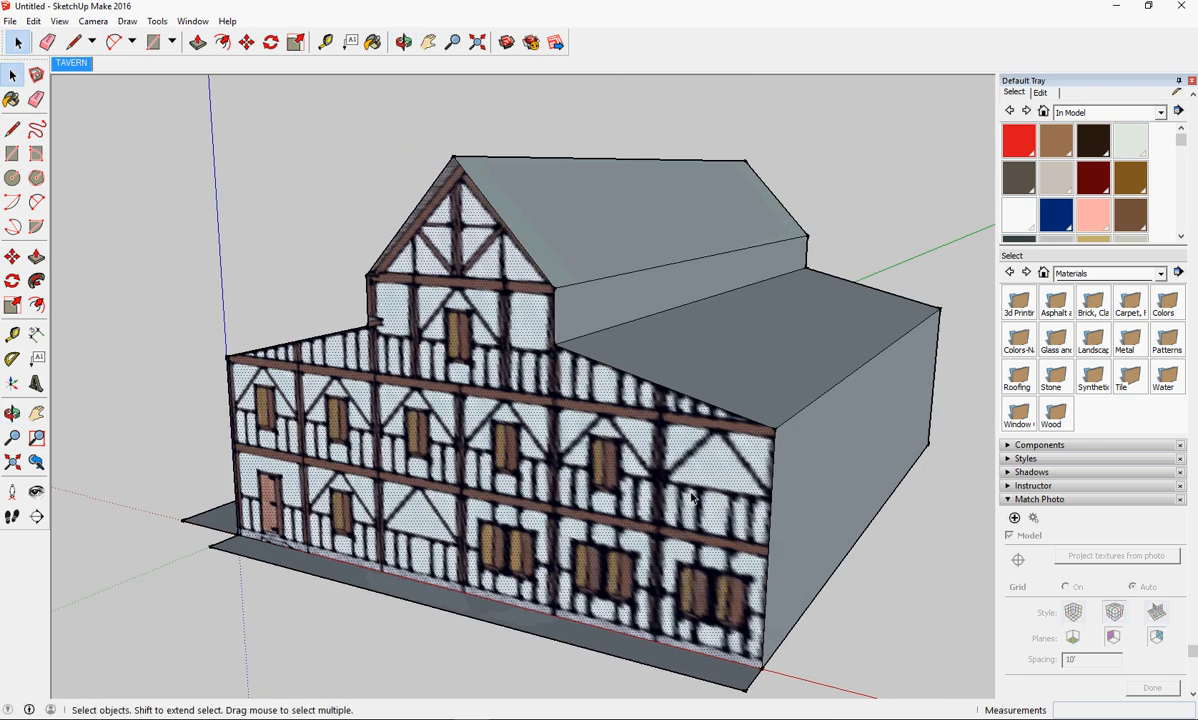
middle_click_drag(690, 495, 563, 508)
scroll(563, 511, "down", 4)
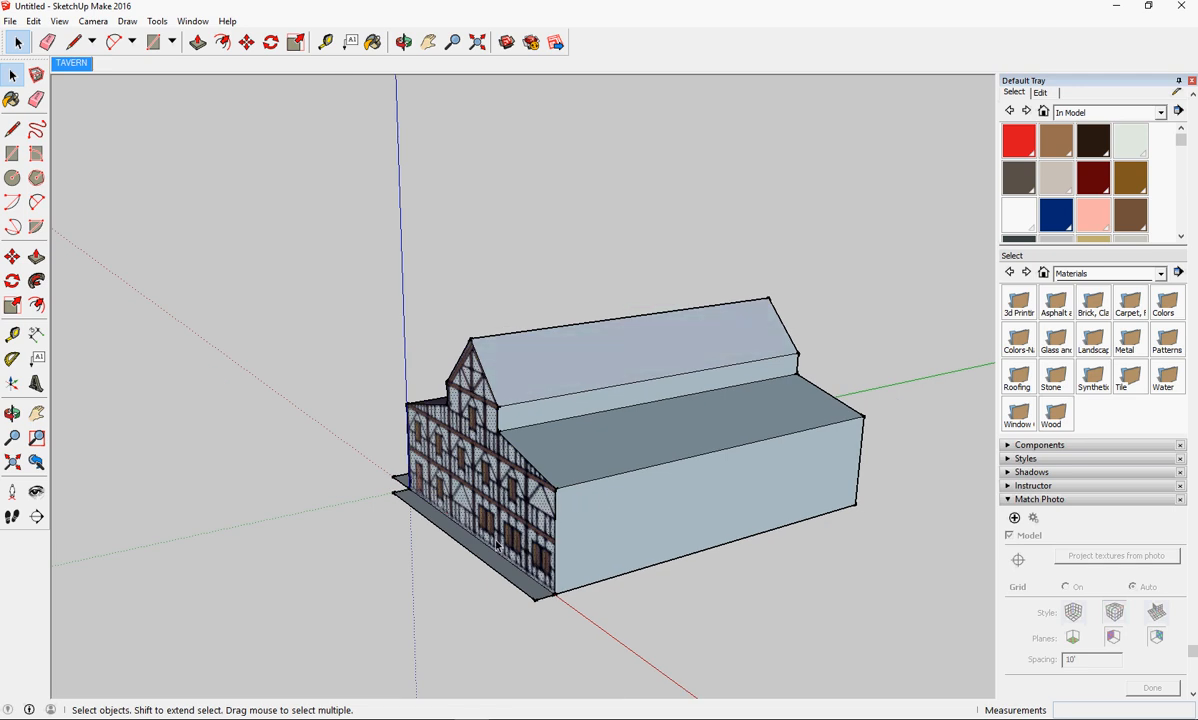
middle_click_drag(481, 547, 850, 537)
middle_click_drag(572, 528, 828, 538)
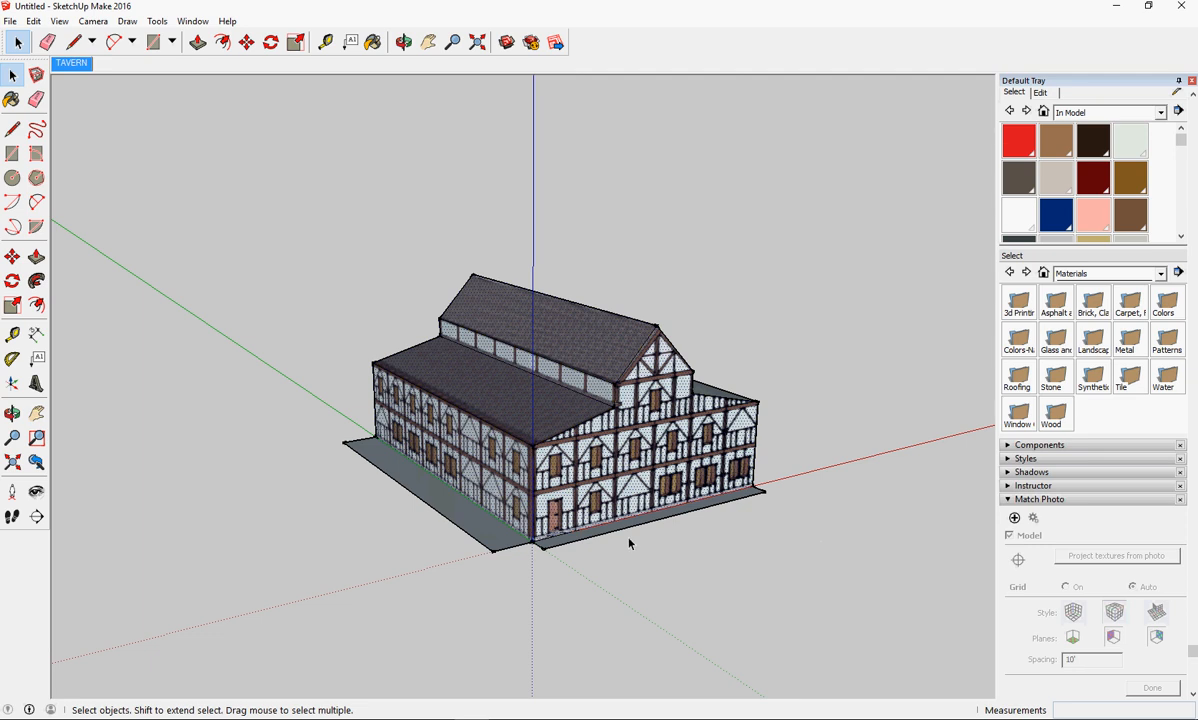